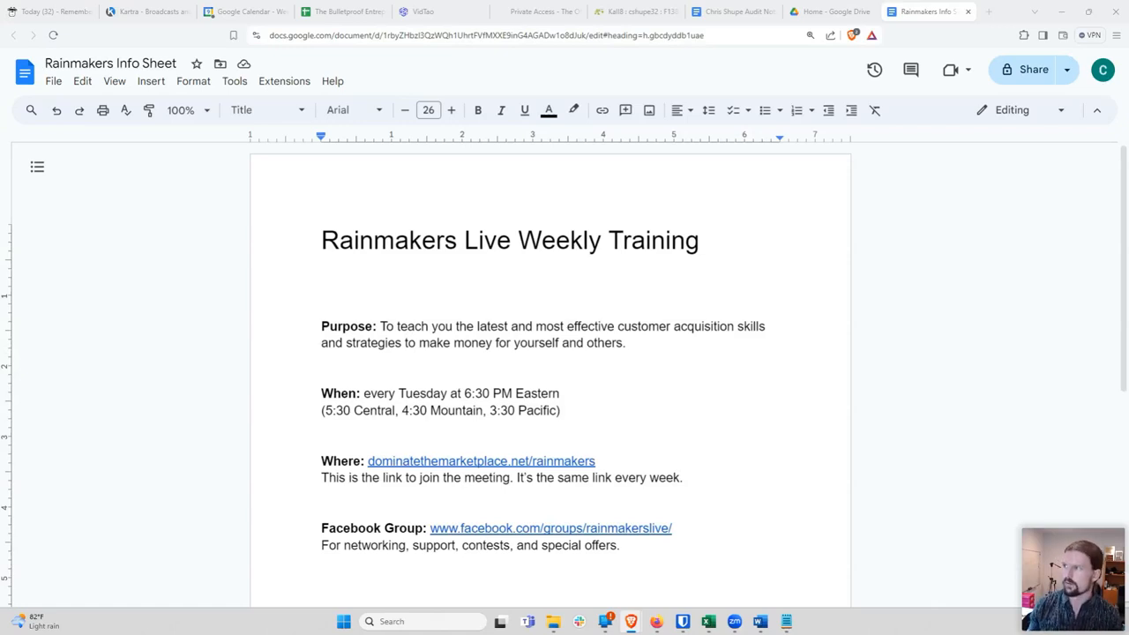
# - Start a blank Google Doc via docs.new and write the bullet 'Promote your link in online communities'
pyautogui.hotkey('ctrl', 't')
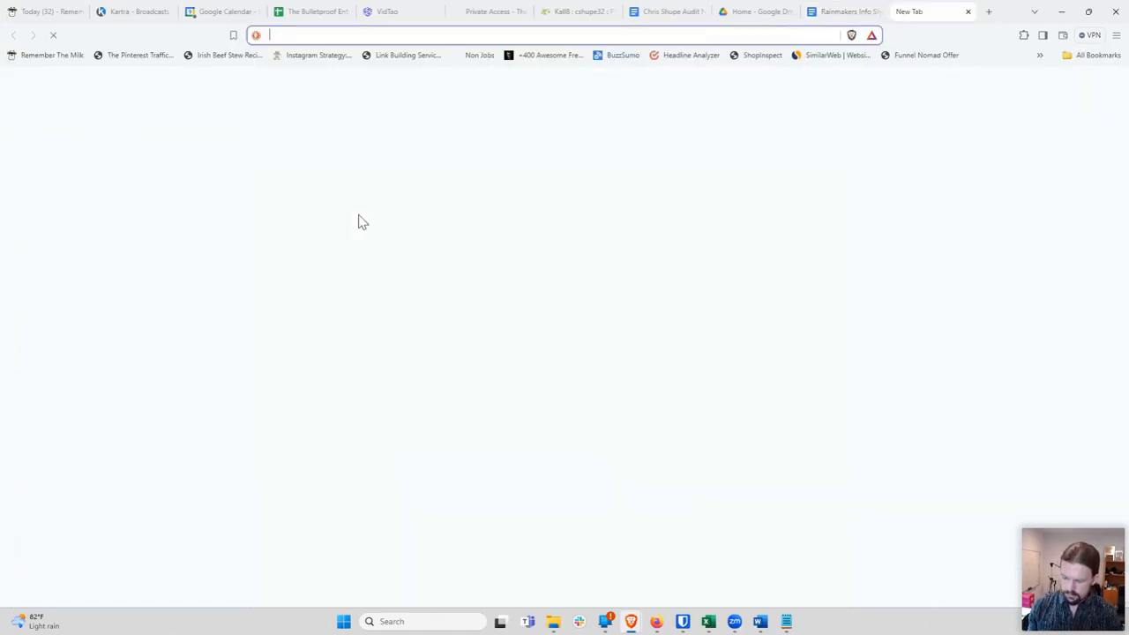
pyautogui.write('docs.')
pyautogui.press('Return')
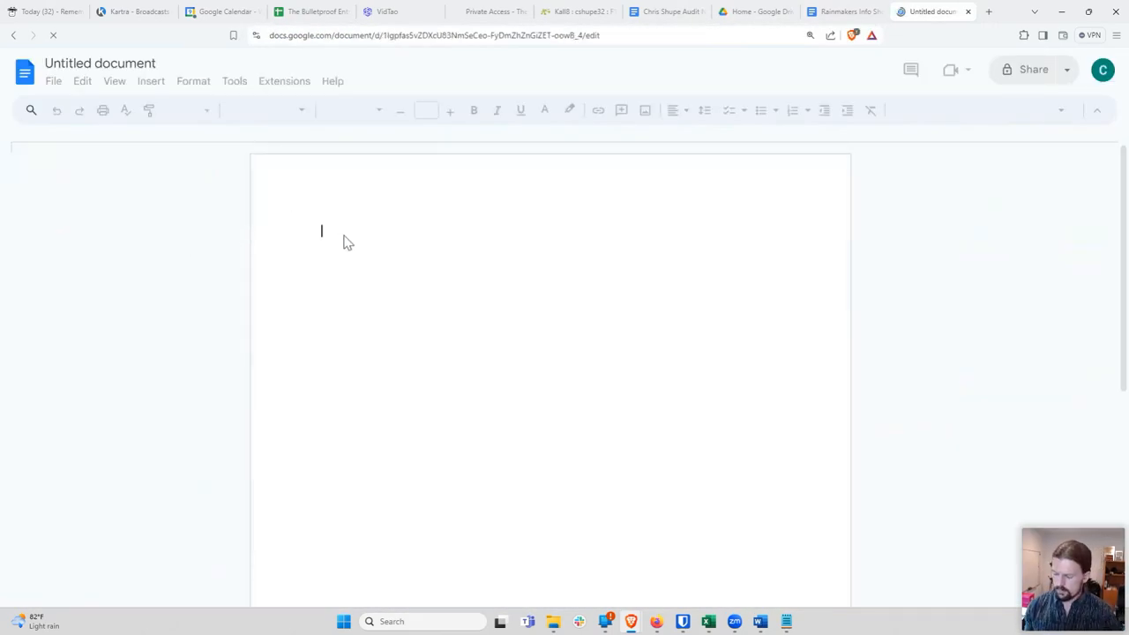
pyautogui.write('- Promot')
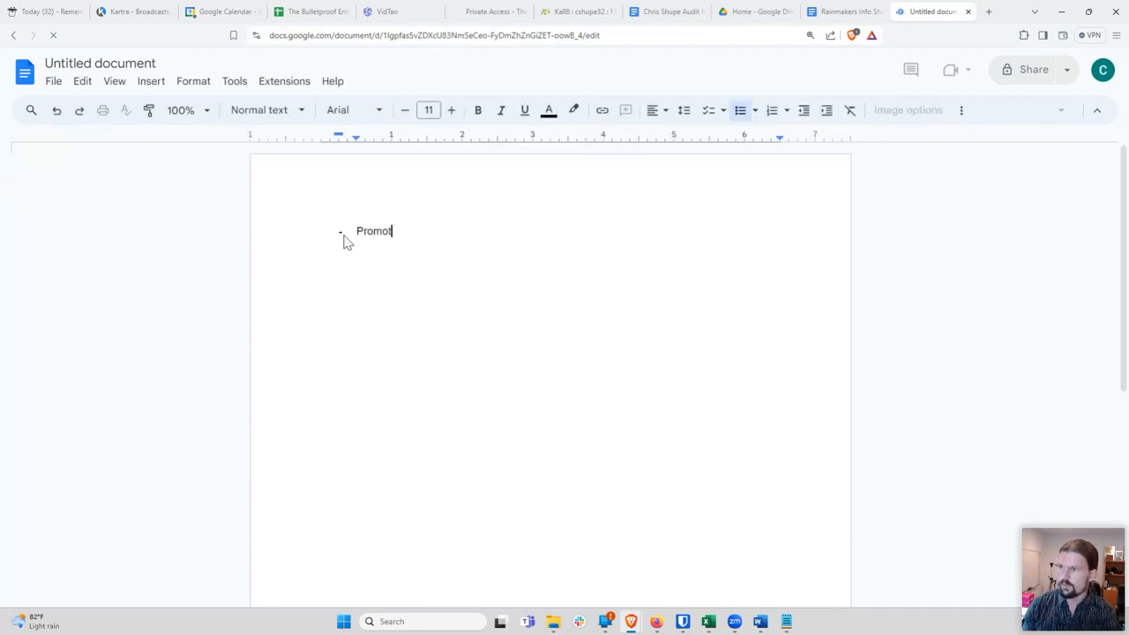
pyautogui.write('e a')
pyautogui.press('BackSpace')
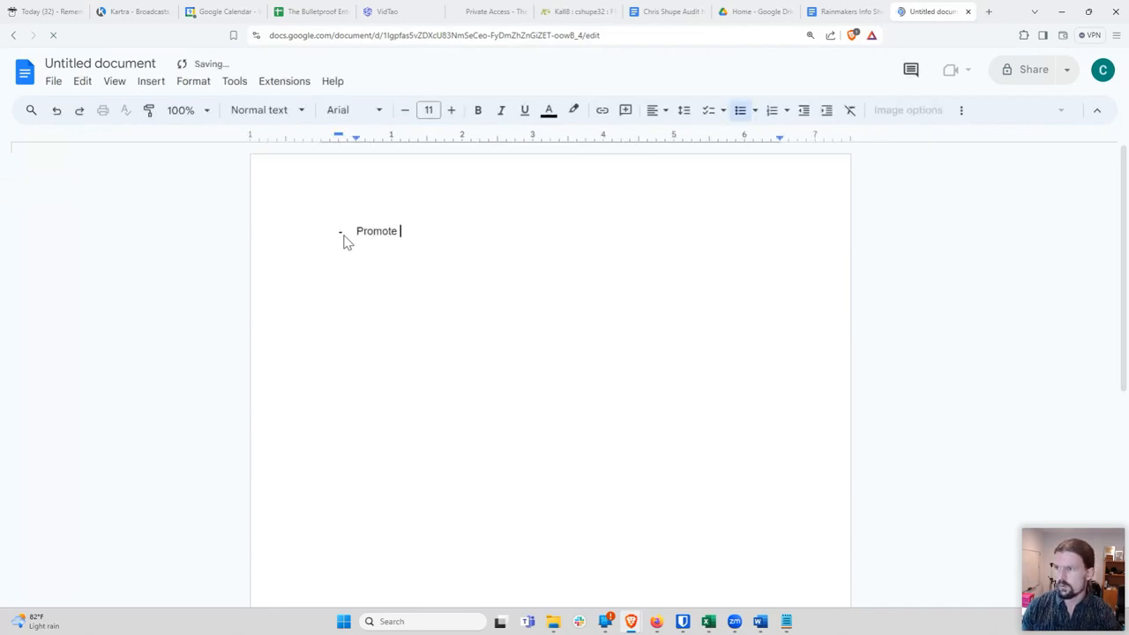
pyautogui.write('your link in ')
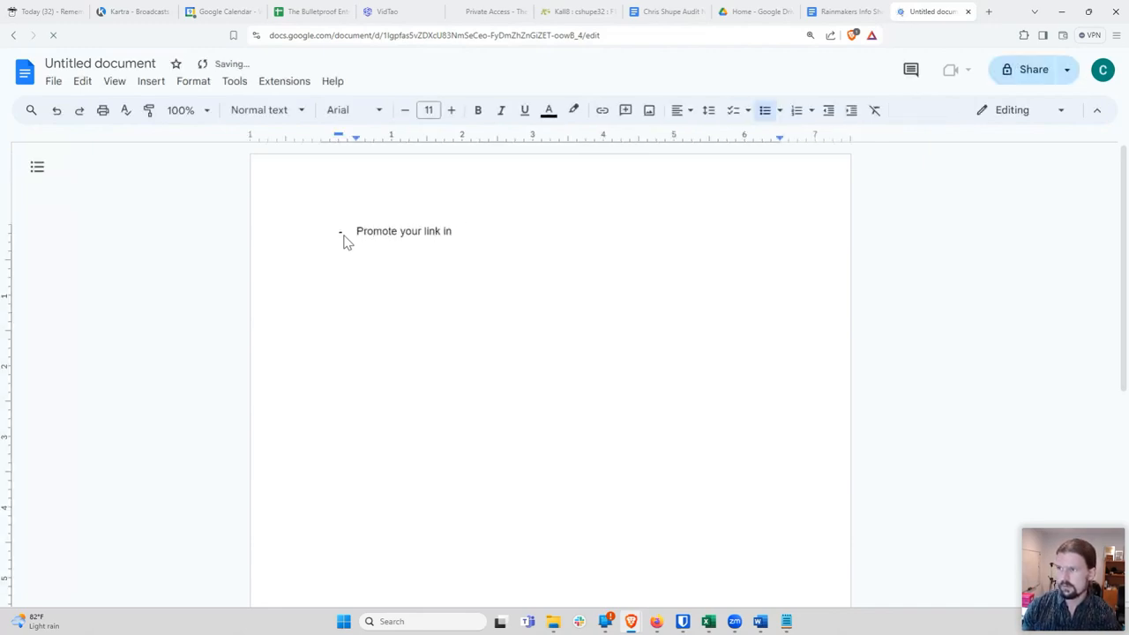
pyautogui.write('online communities')
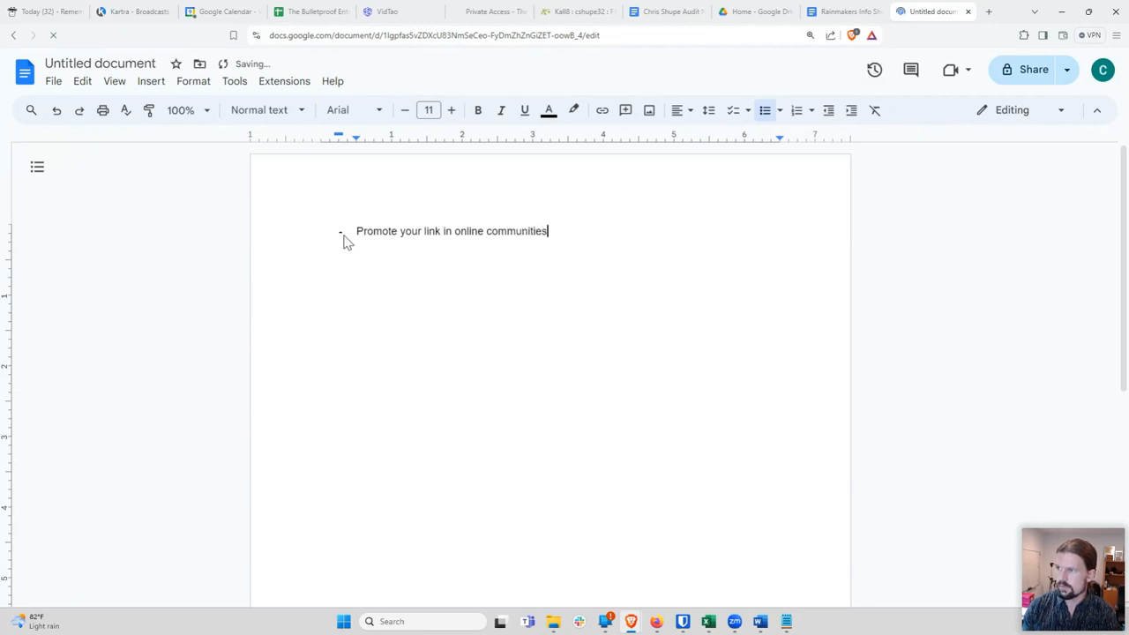
# - Add indented sub-points on Facebook groups and Reddit, and on gig workers like Doordash
pyautogui.press('Return')
pyautogui.press('Tab')
pyautogui.write('Facebo')
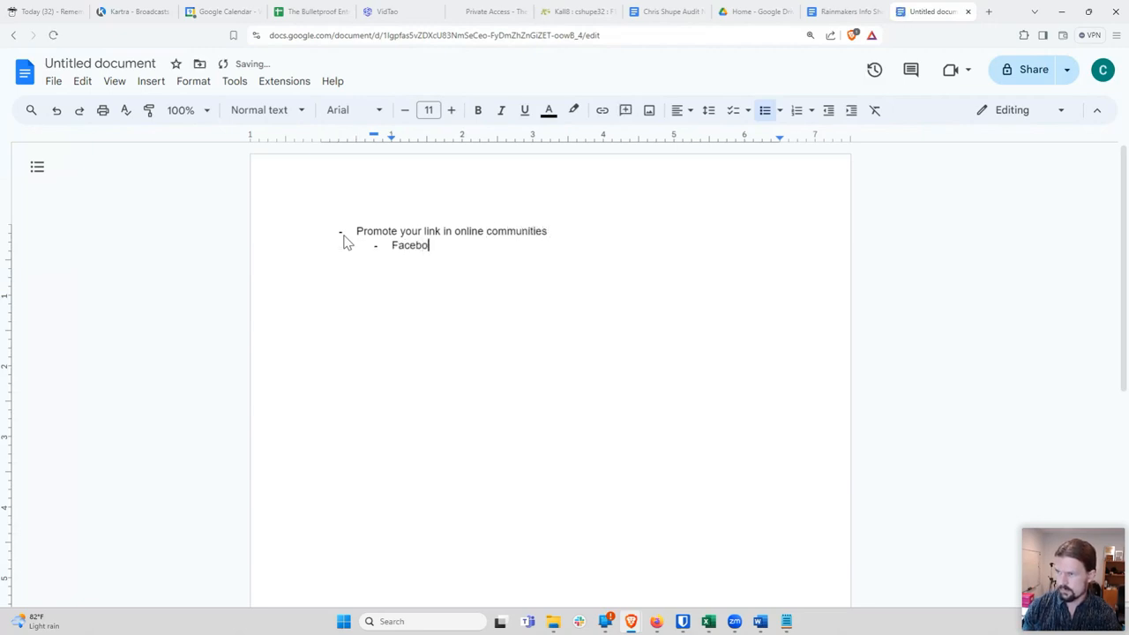
pyautogui.write('ok and')
pyautogui.press('BackSpace')
pyautogui.press('BackSpace')
pyautogui.press('BackSpace')
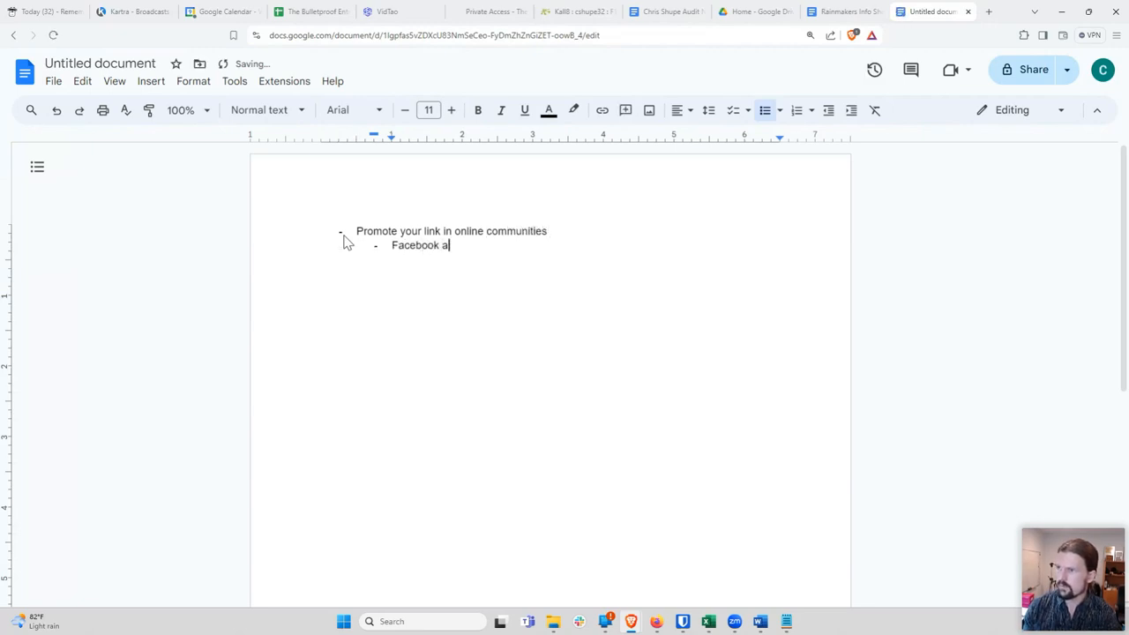
pyautogui.press('BackSpace')
pyautogui.write('groups and Redd')
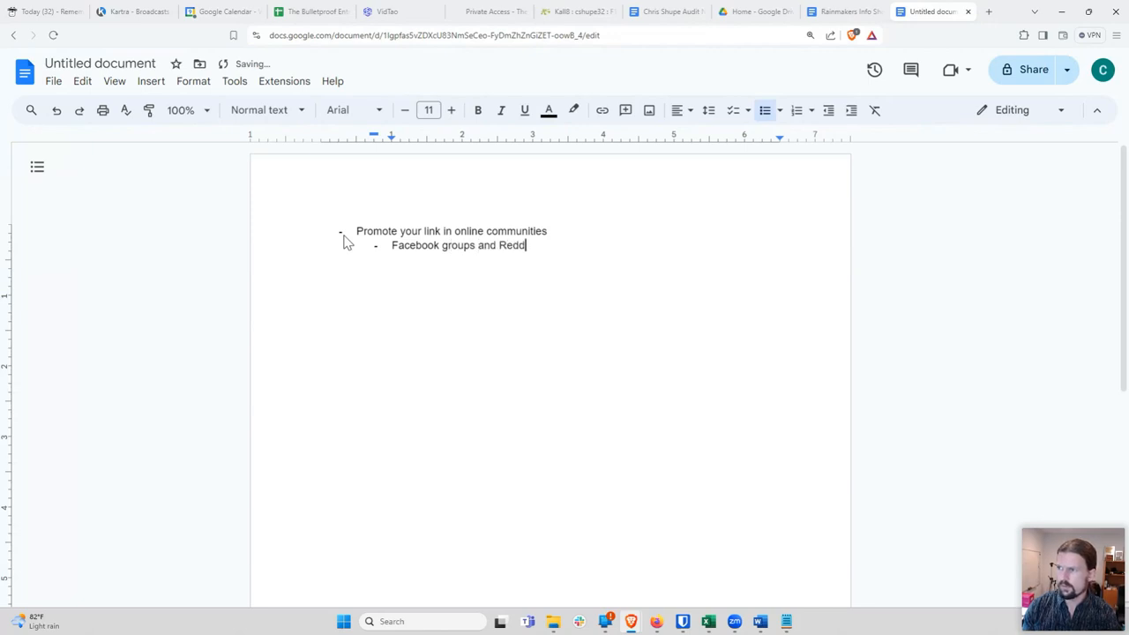
pyautogui.write('it')
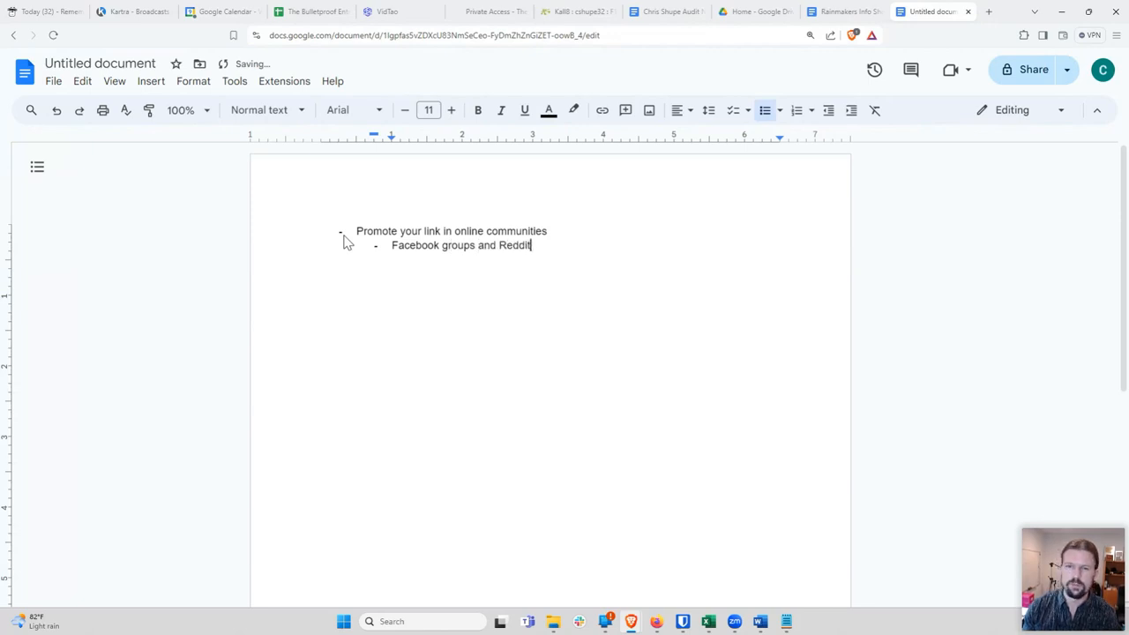
pyautogui.press('Return')
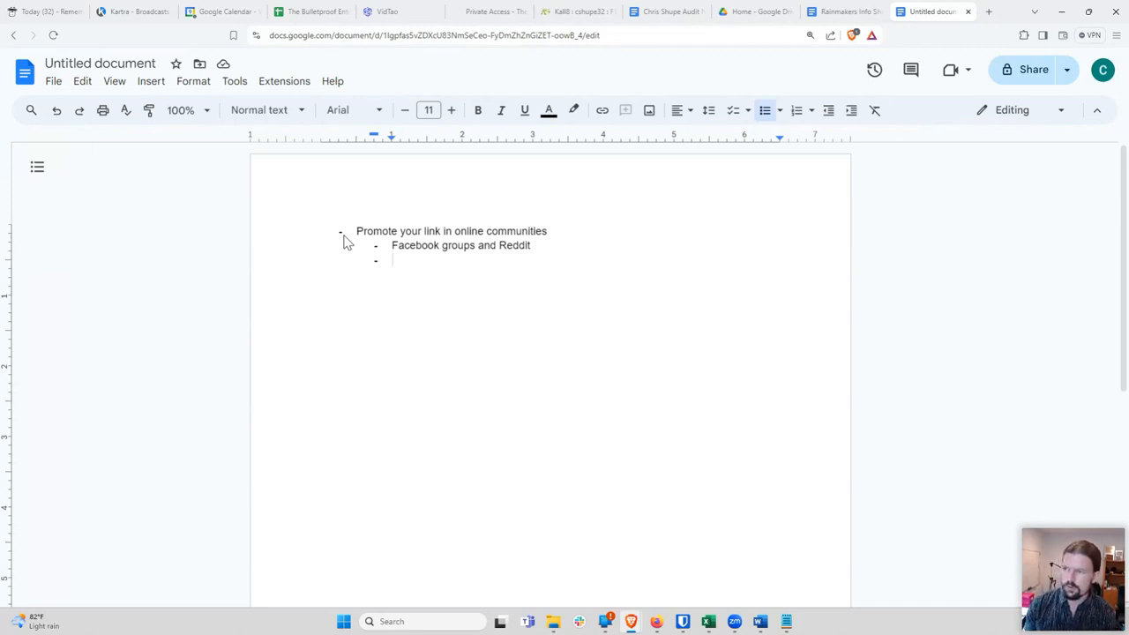
pyautogui.write('Gig workers: ')
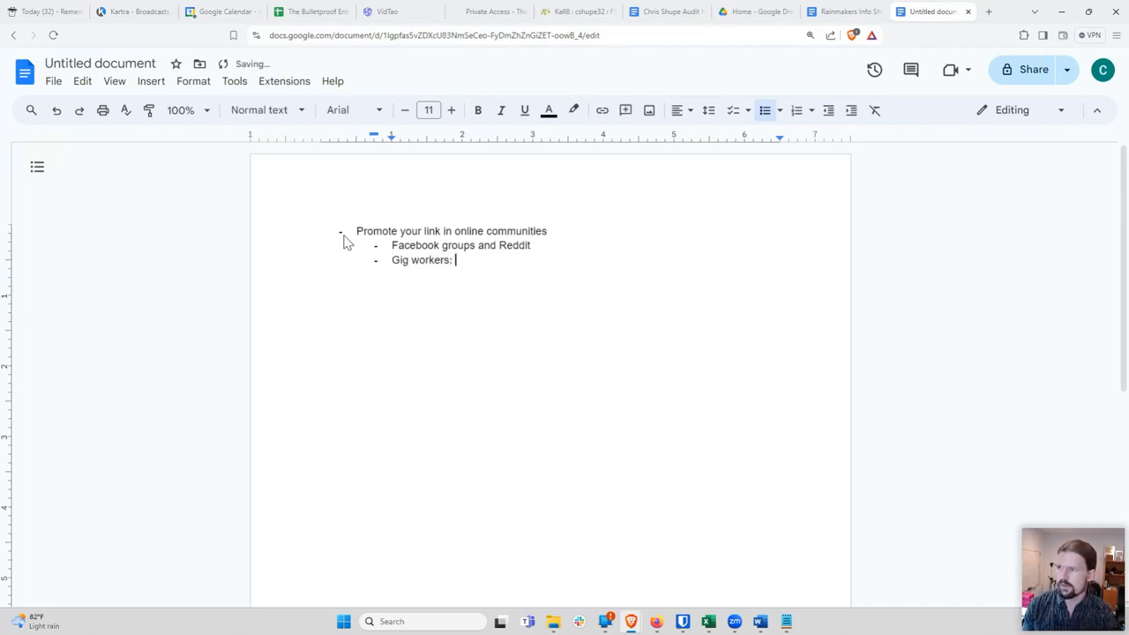
pyautogui.write('Uber, Door')
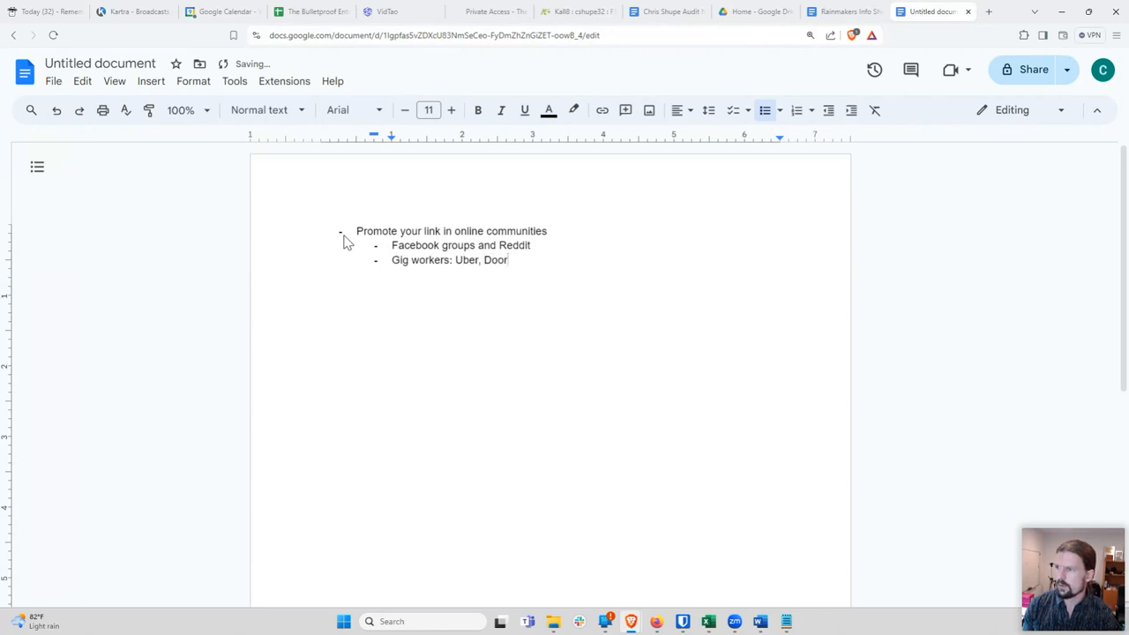
pyautogui.write('dash,')
pyautogui.press('BackSpace')
pyautogui.press('BackSpace')
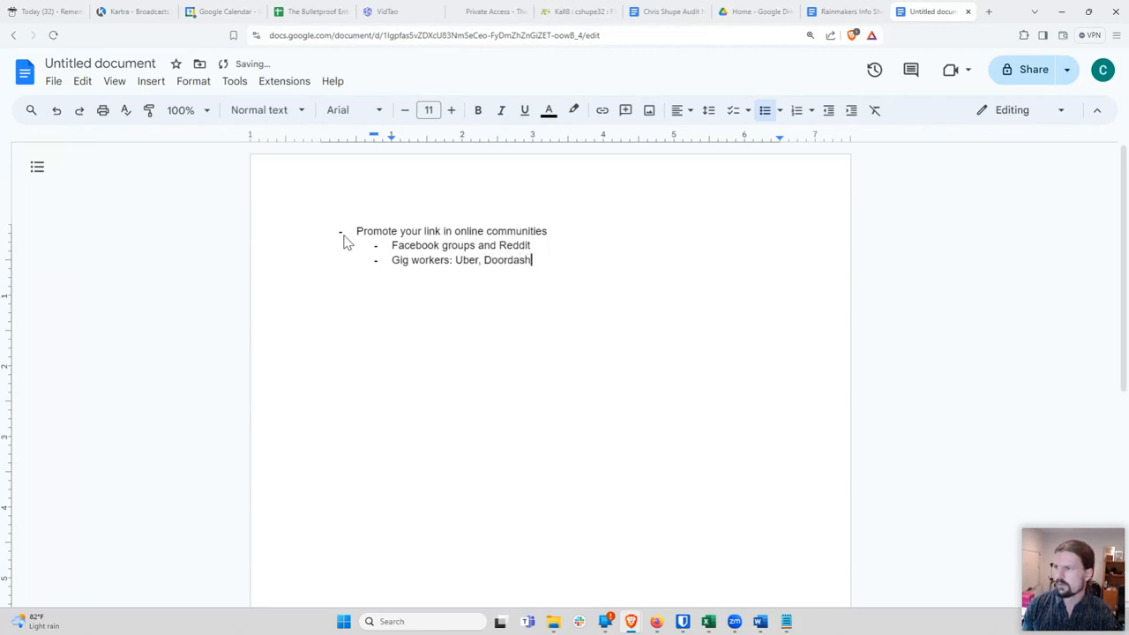
pyautogui.write(', Uber Eats, G')
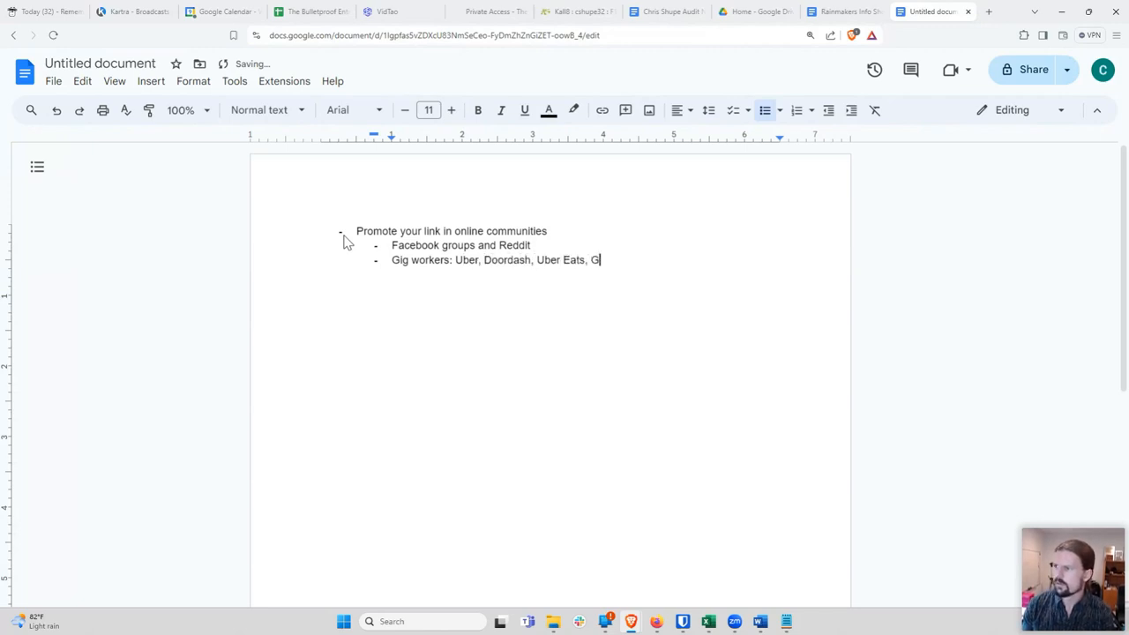
pyautogui.write('rubhub')
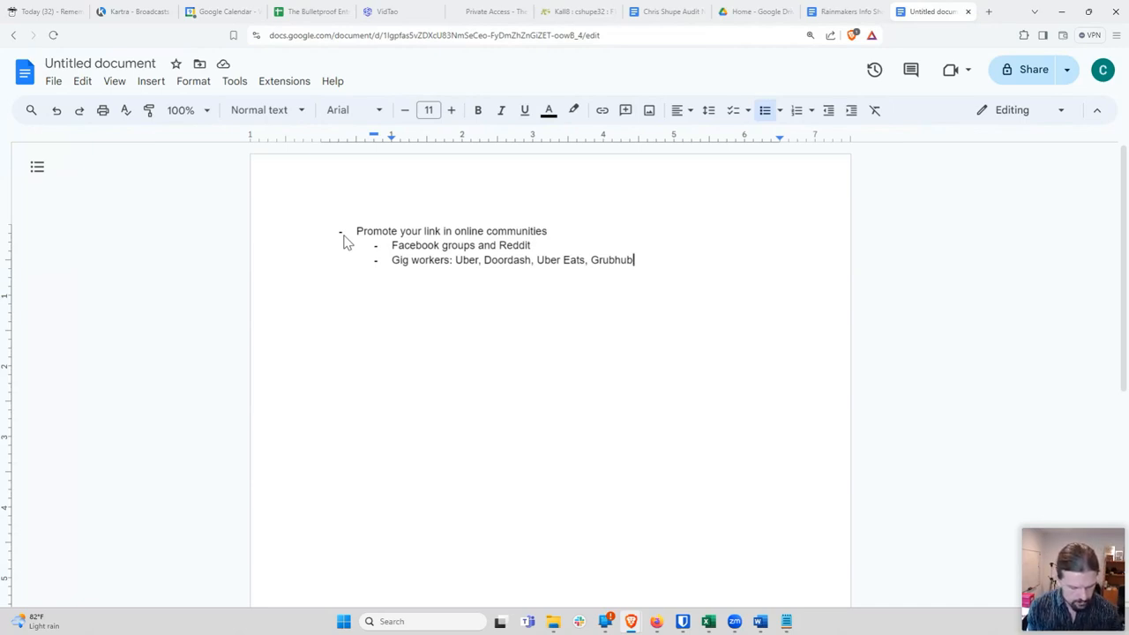
# - List 'The process:' with sub-points Join groups/subreddits, Engage, Post, Reply and Follow up
pyautogui.press('Return')
pyautogui.press('Return')
pyautogui.press('Return')
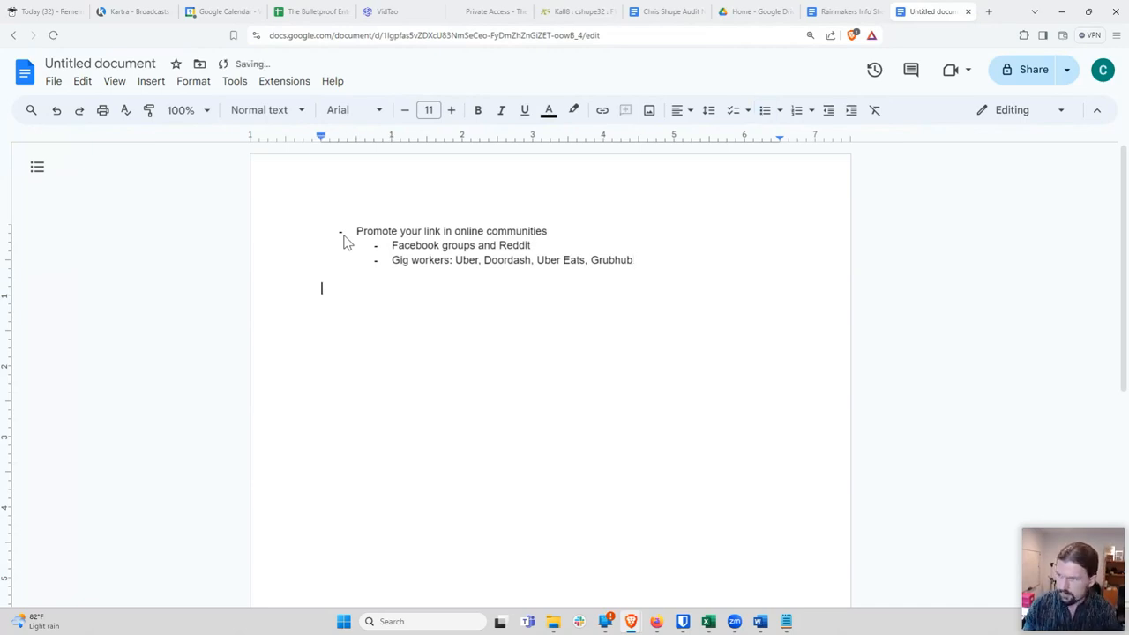
pyautogui.write('- The p')
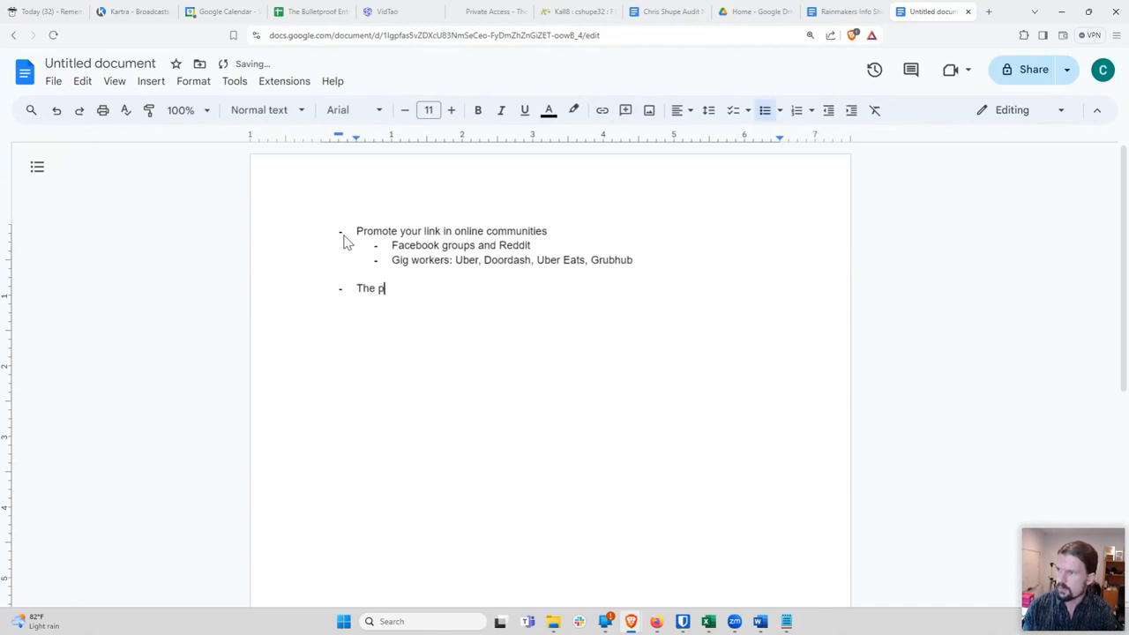
pyautogui.write('rocess:')
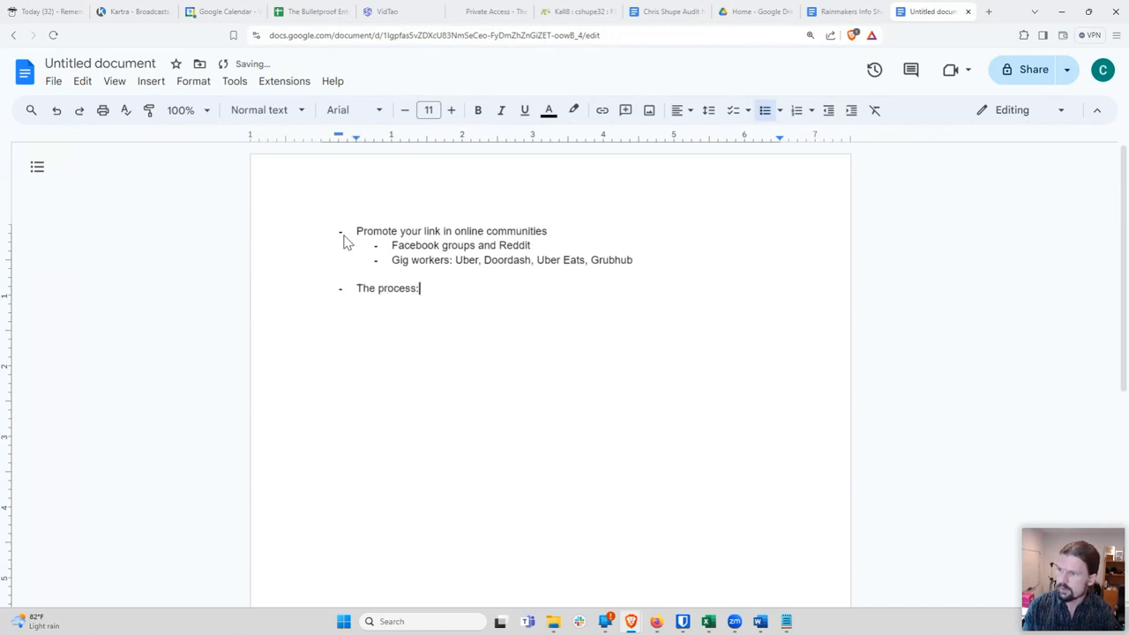
pyautogui.press('Return')
pyautogui.press('Tab')
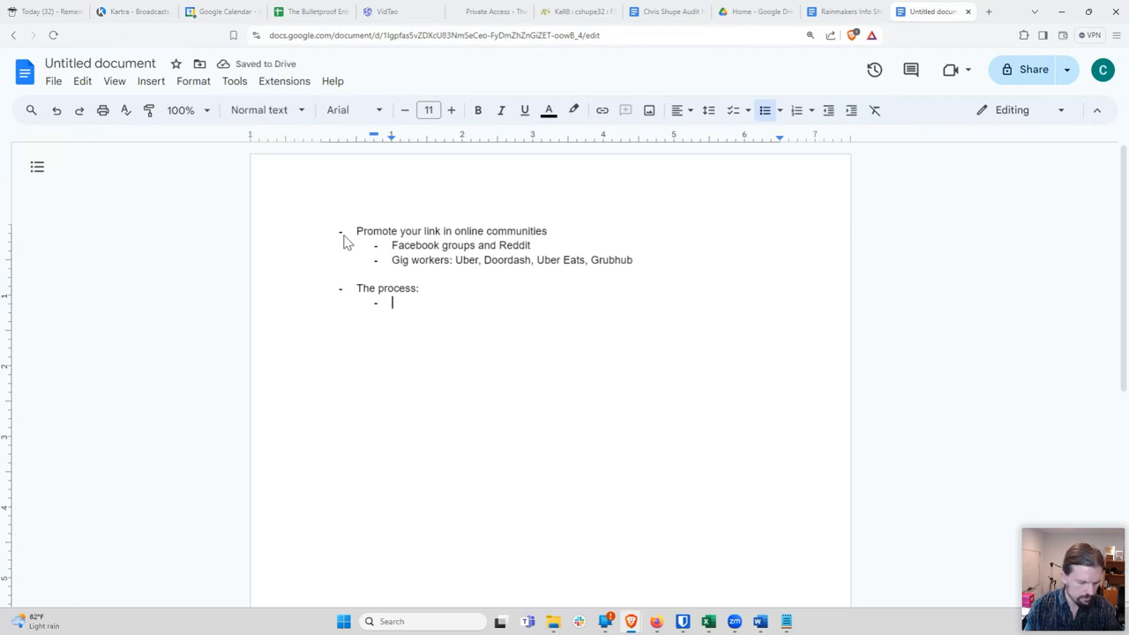
pyautogui.write('Join groups/s')
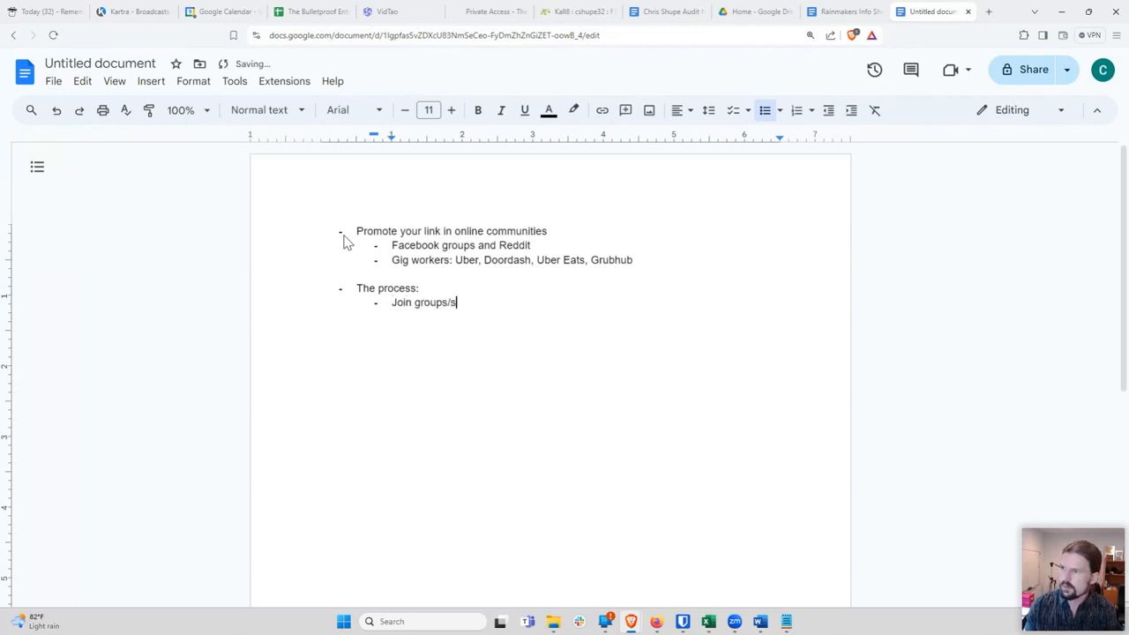
pyautogui.write('ubreddits')
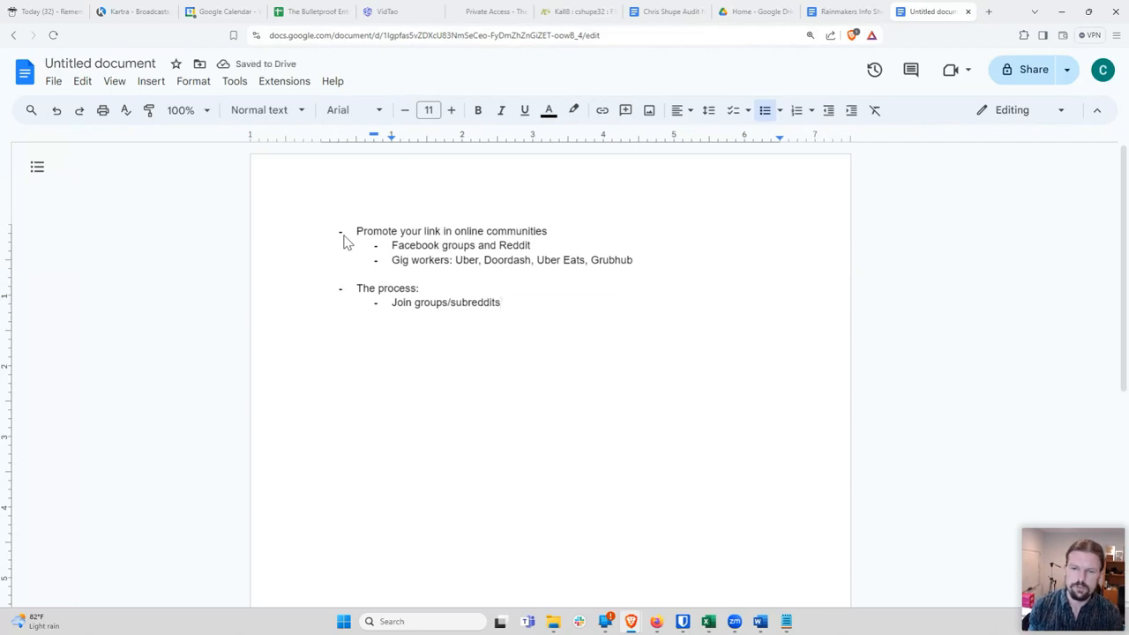
pyautogui.press('Return')
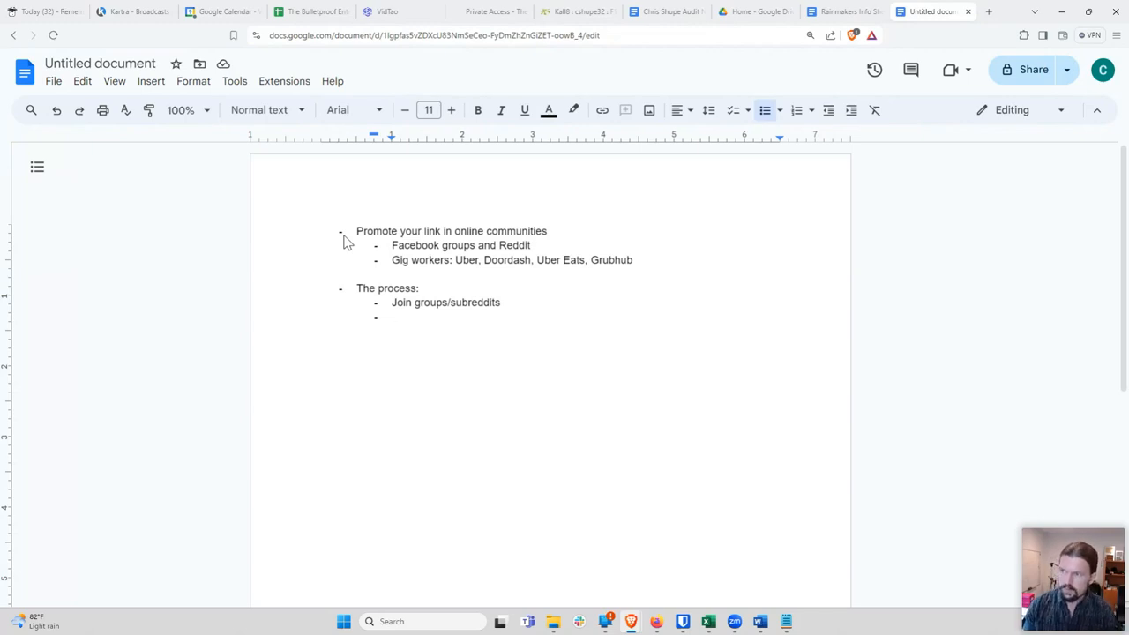
pyautogui.write('En')
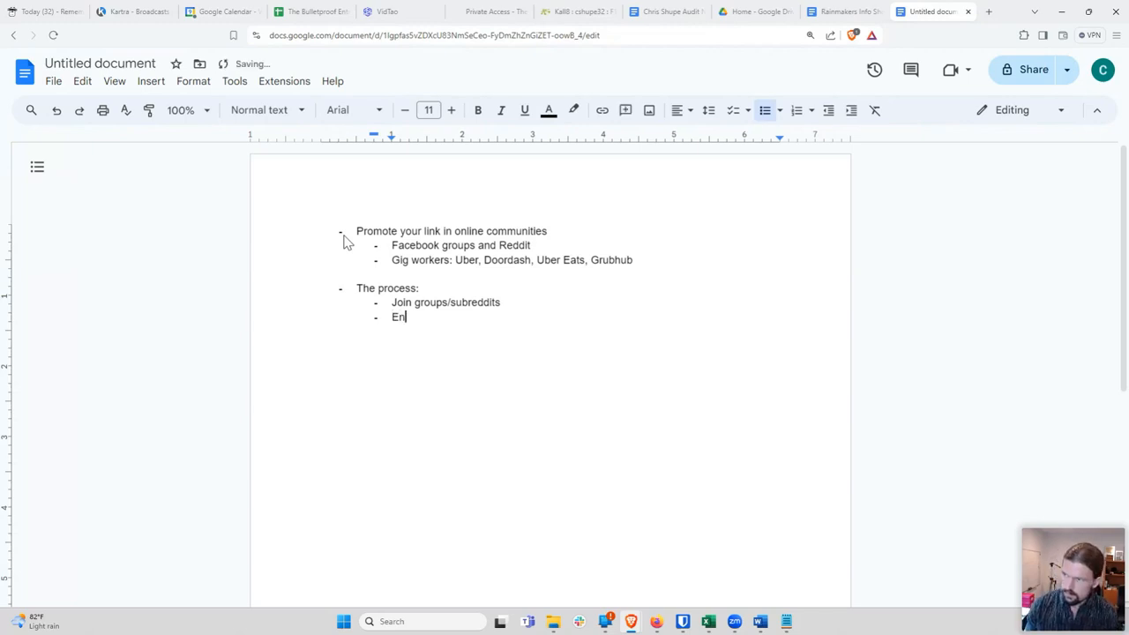
pyautogui.write('gage')
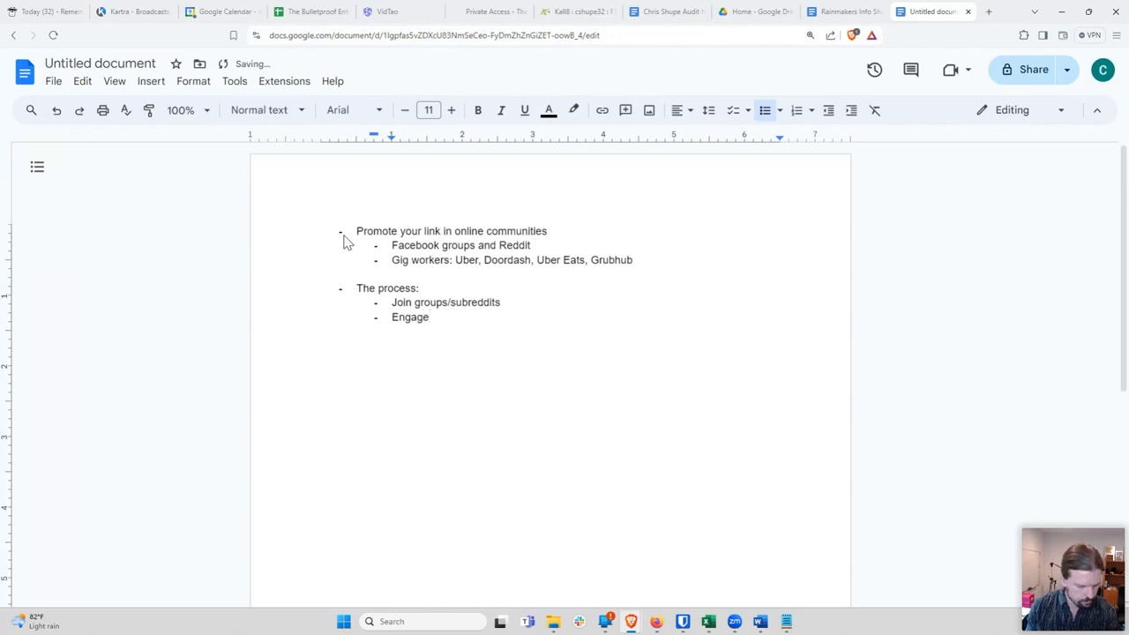
pyautogui.press('Return')
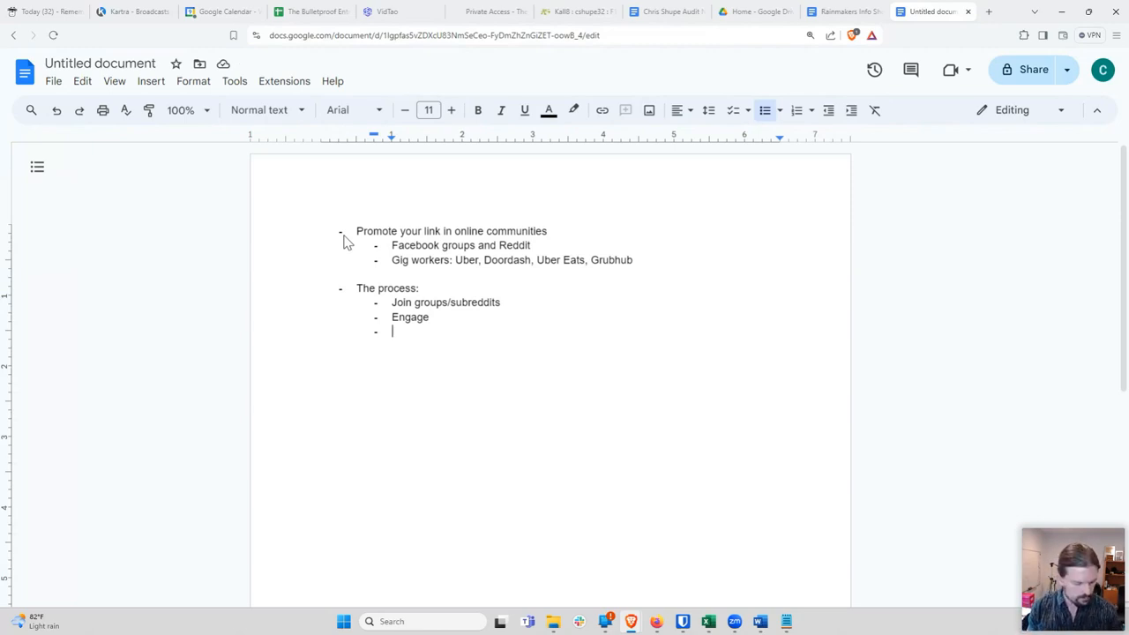
pyautogui.write('Post')
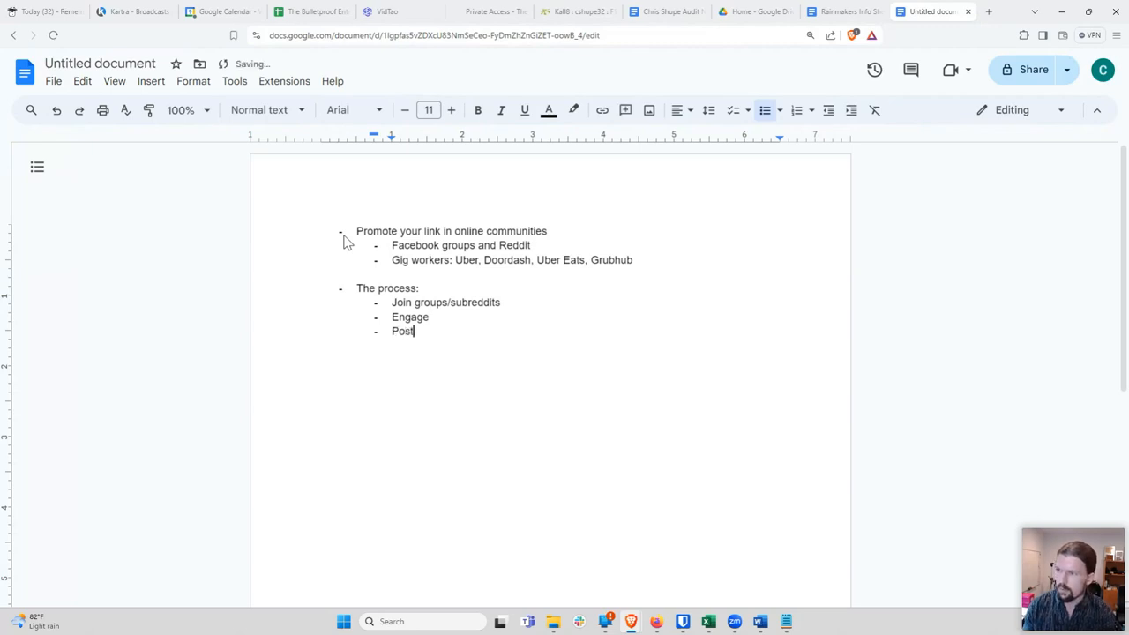
pyautogui.press('Return')
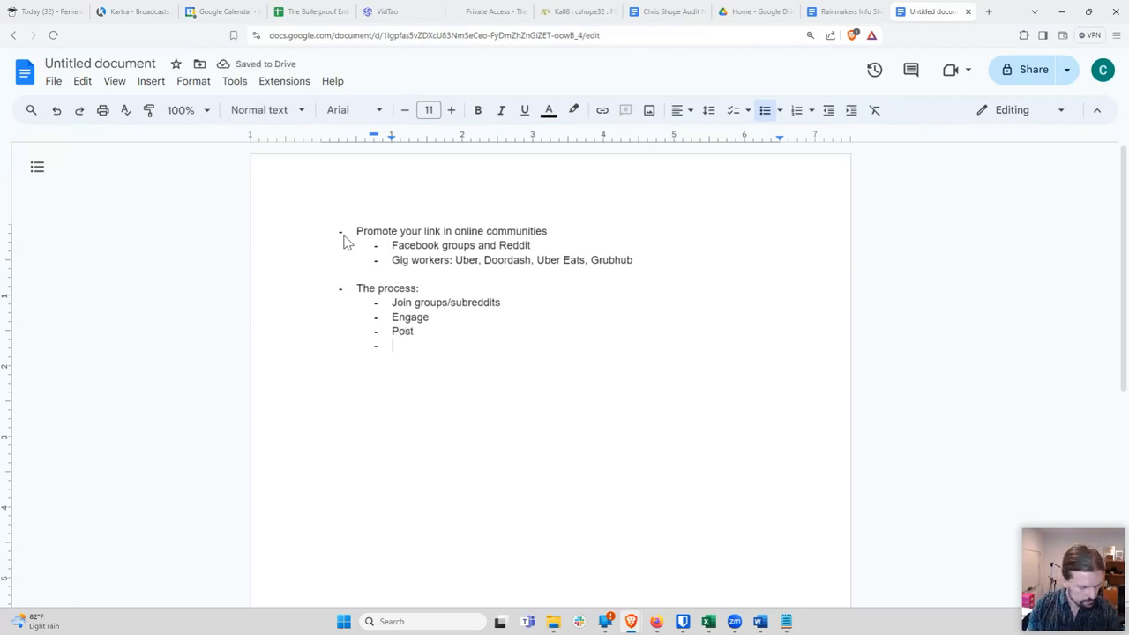
pyautogui.write('Reply')
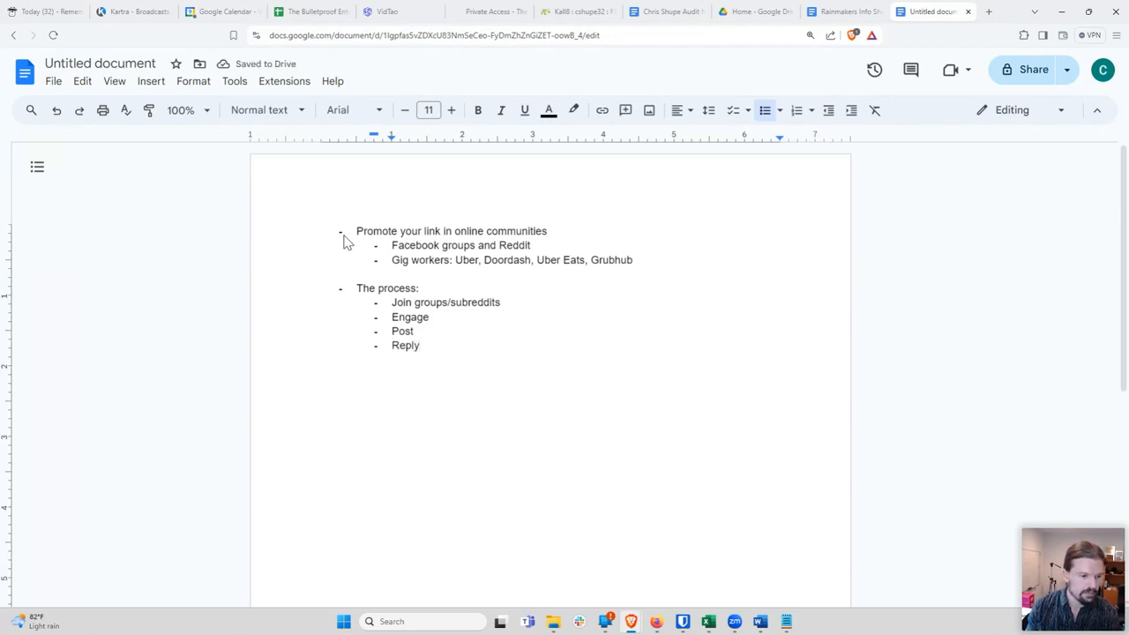
pyautogui.press('Return')
pyautogui.write('Fo')
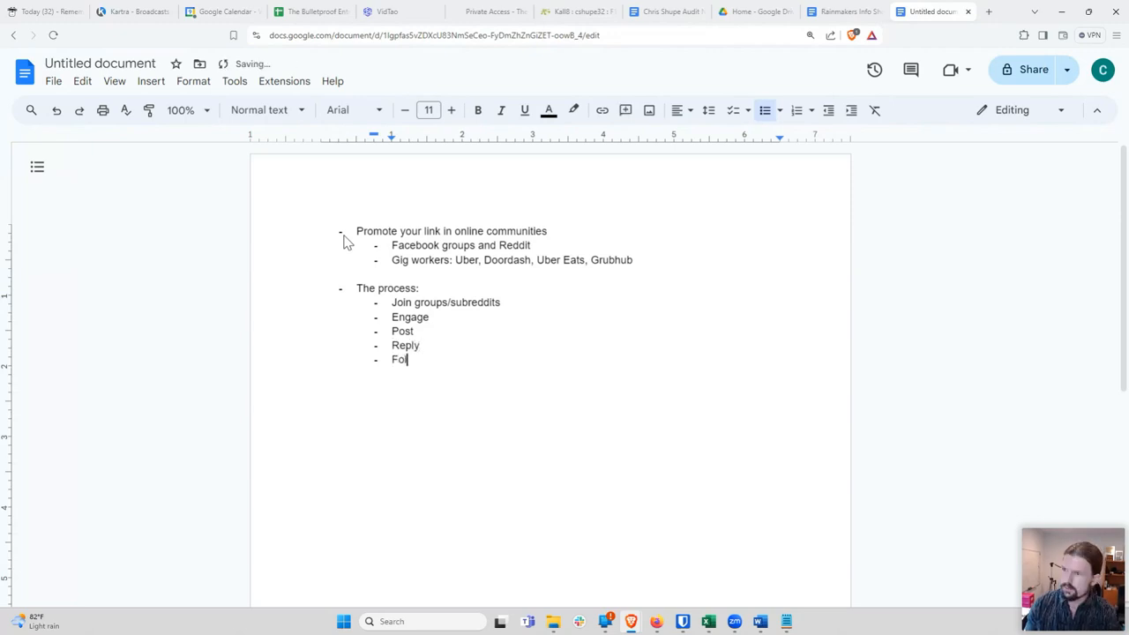
pyautogui.write('llow up')
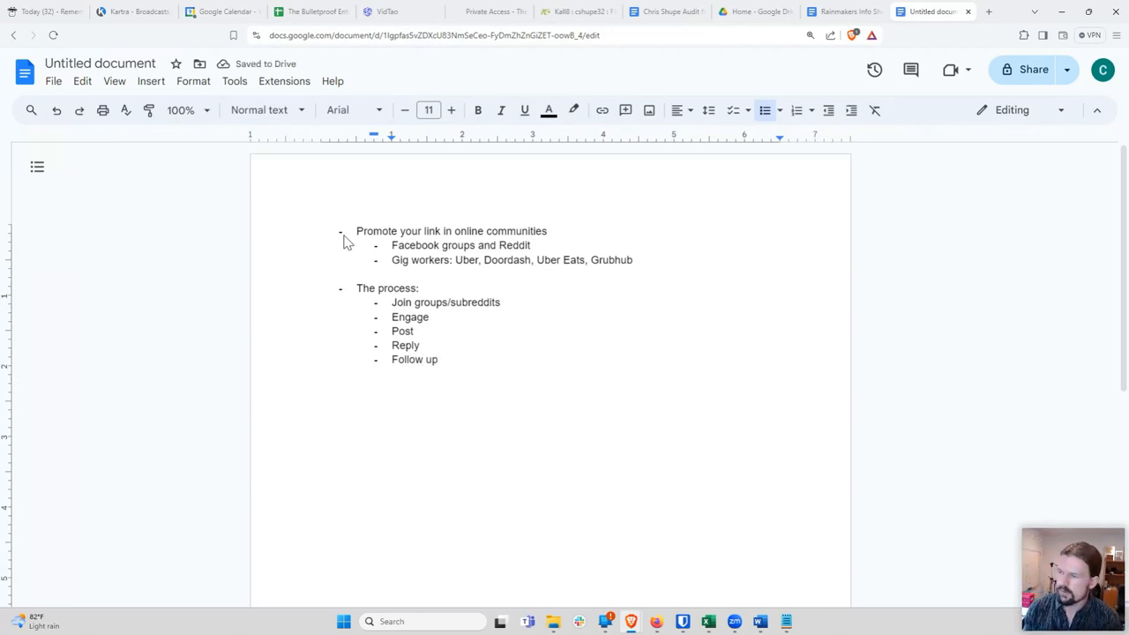
pyautogui.click(510, 308)
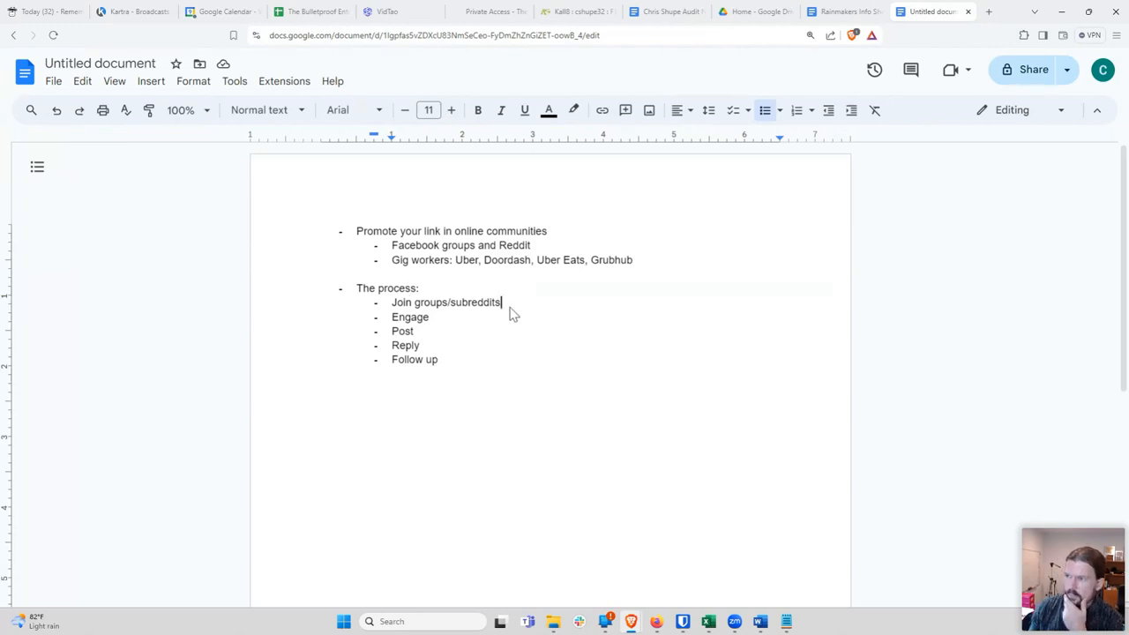
# - Log in to facebook.com in a new tab using the saved account and the Bitwarden password
pyautogui.click(988, 11)
pyautogui.write('facebook.com')
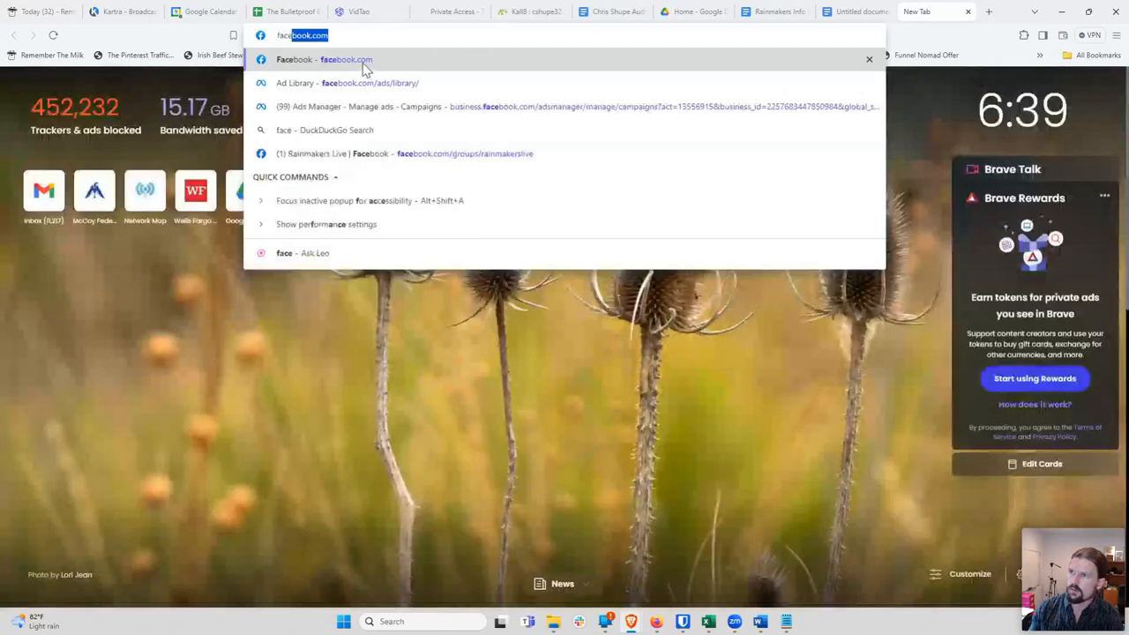
pyautogui.click(366, 71)
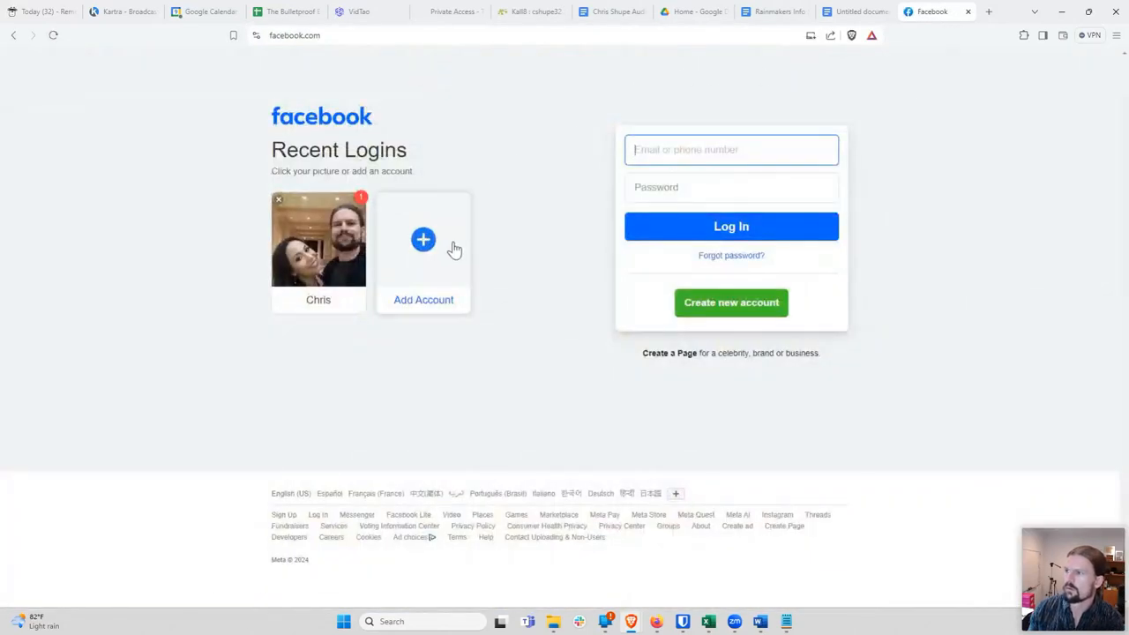
pyautogui.click(335, 287)
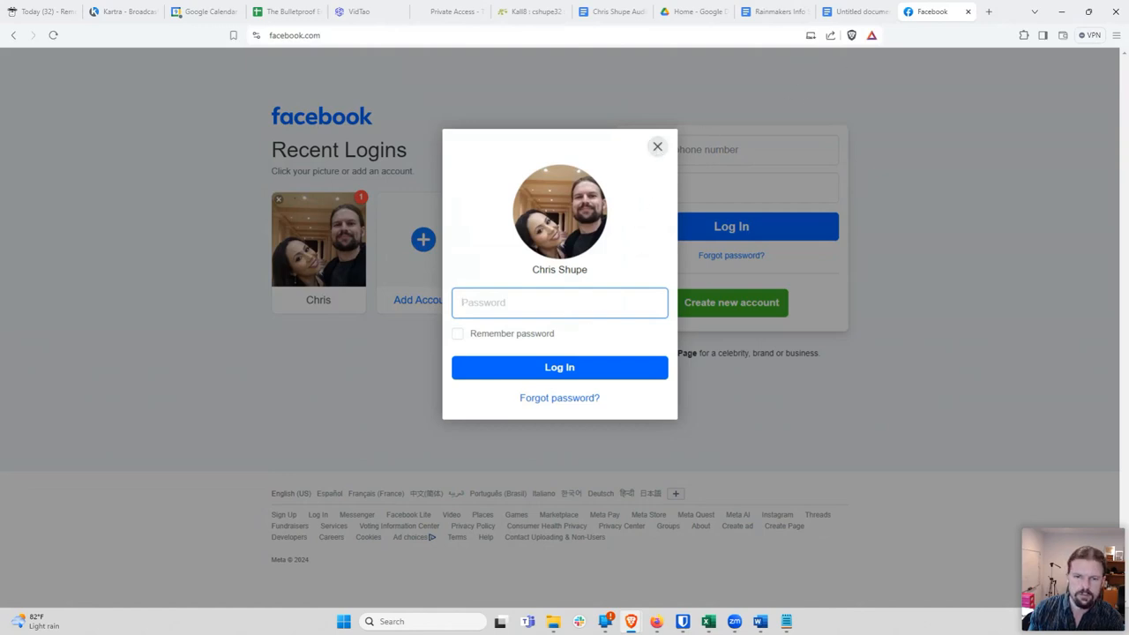
pyautogui.press('super+7')
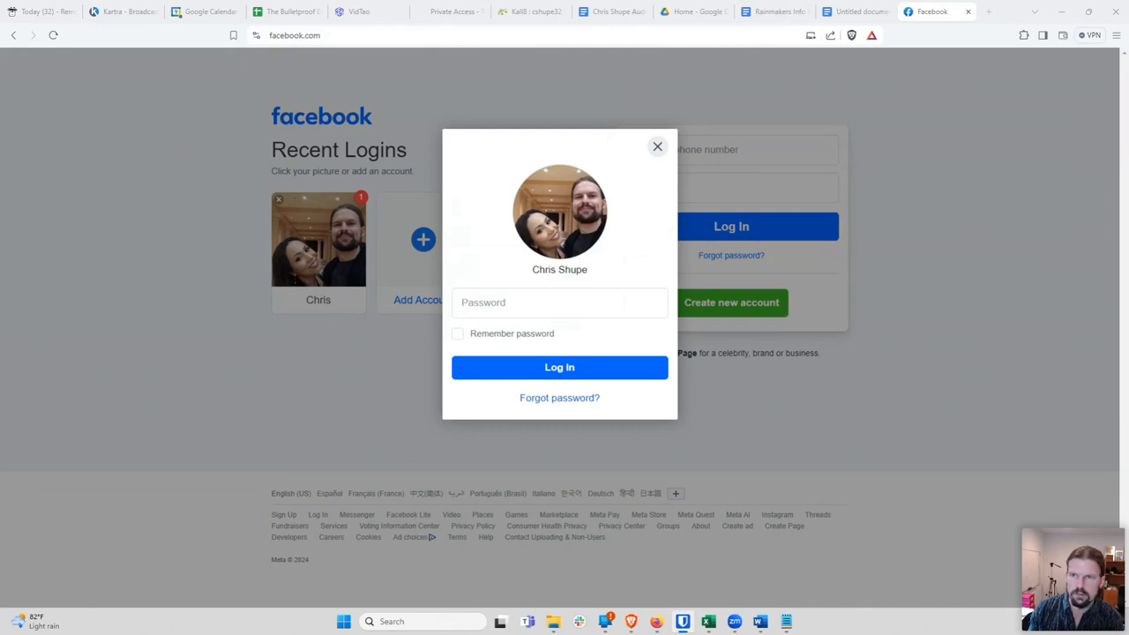
pyautogui.click(468, 259)
pyautogui.hotkey('ctrl', 'v')
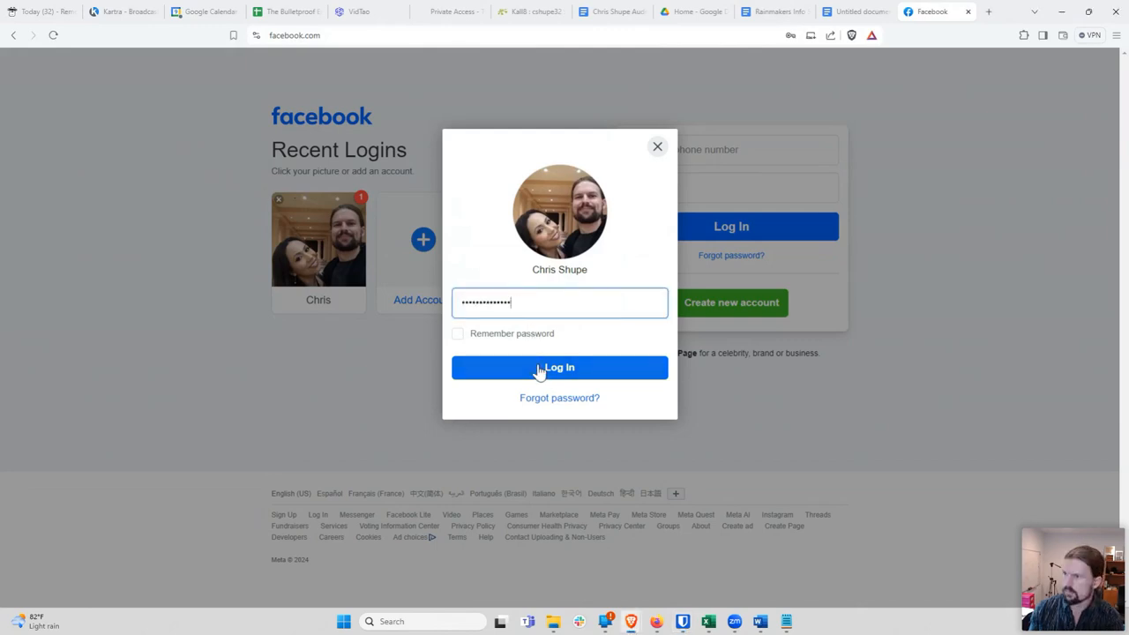
pyautogui.click(538, 370)
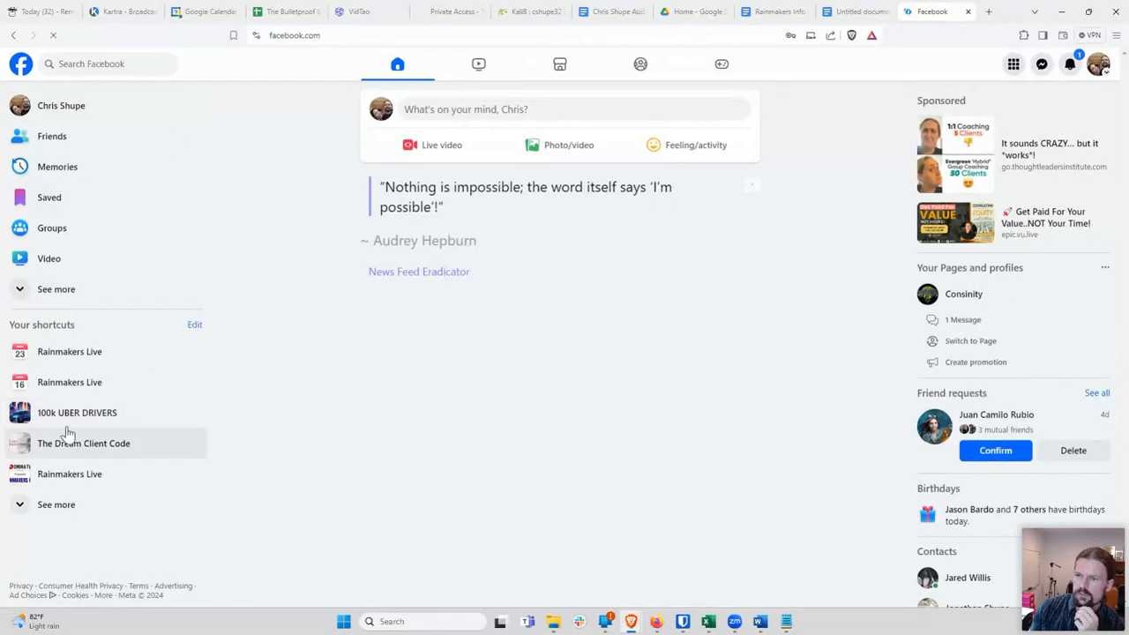
# - Search Facebook for 'uber drivers', narrow to Groups, and choose the 100k UBER DRIVERS group
pyautogui.click(101, 69)
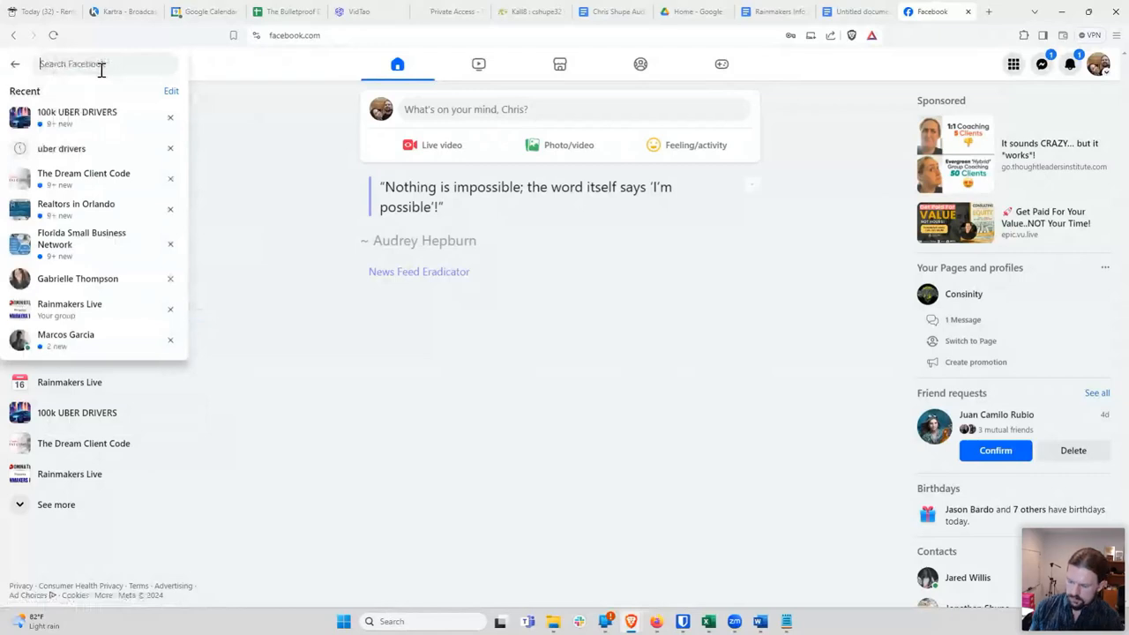
pyautogui.write('uber dr')
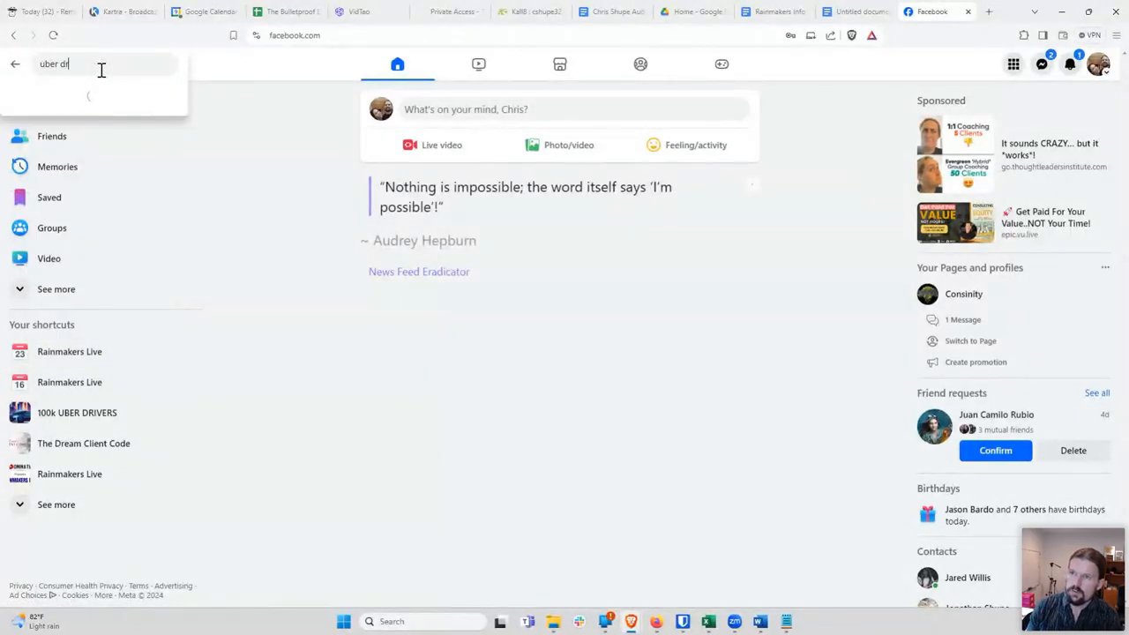
pyautogui.write('ivers')
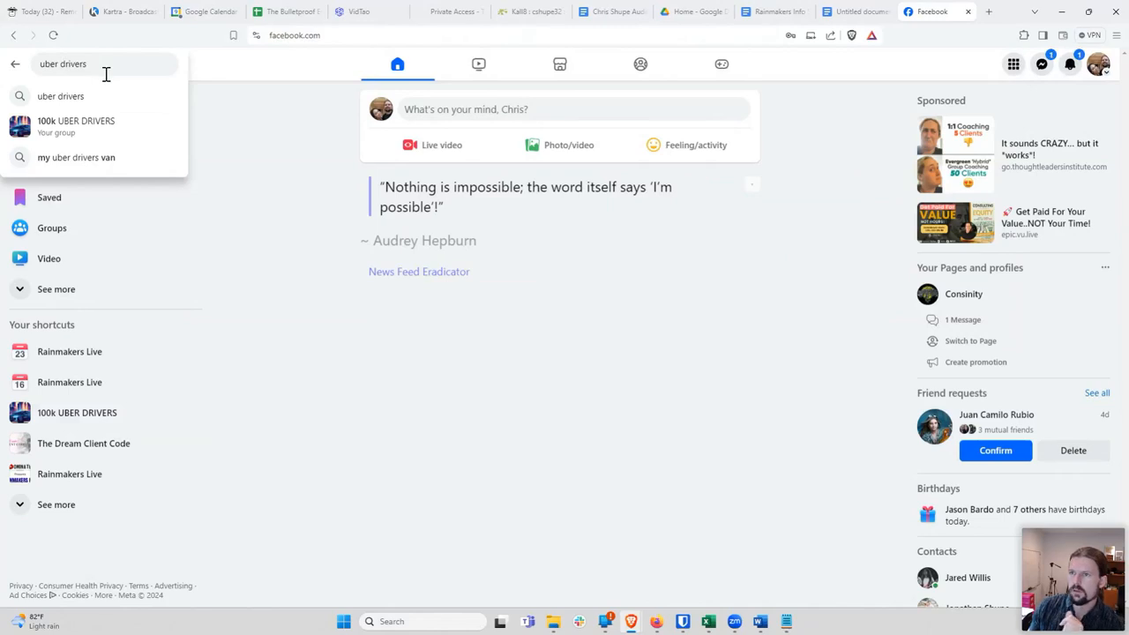
pyautogui.click(116, 95)
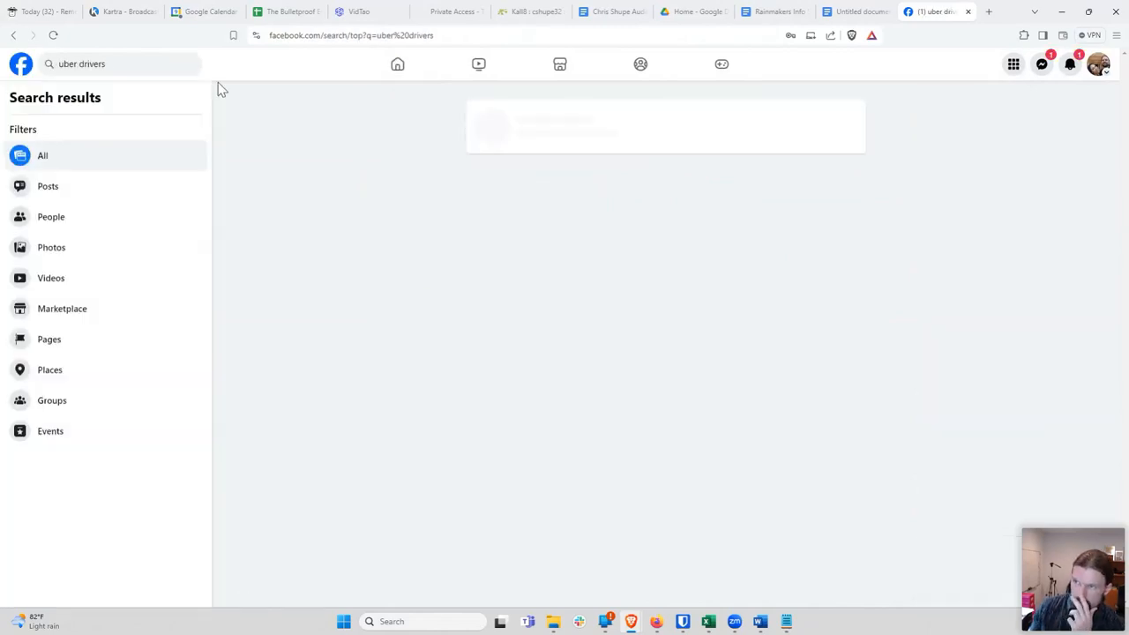
pyautogui.moveTo(62, 309)
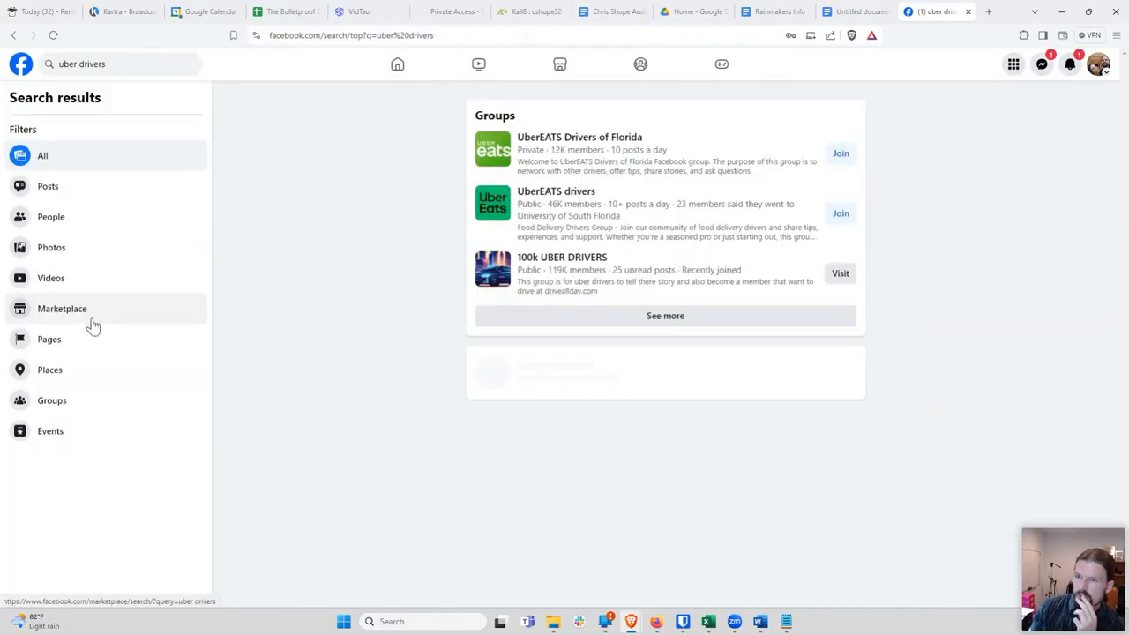
pyautogui.click(91, 404)
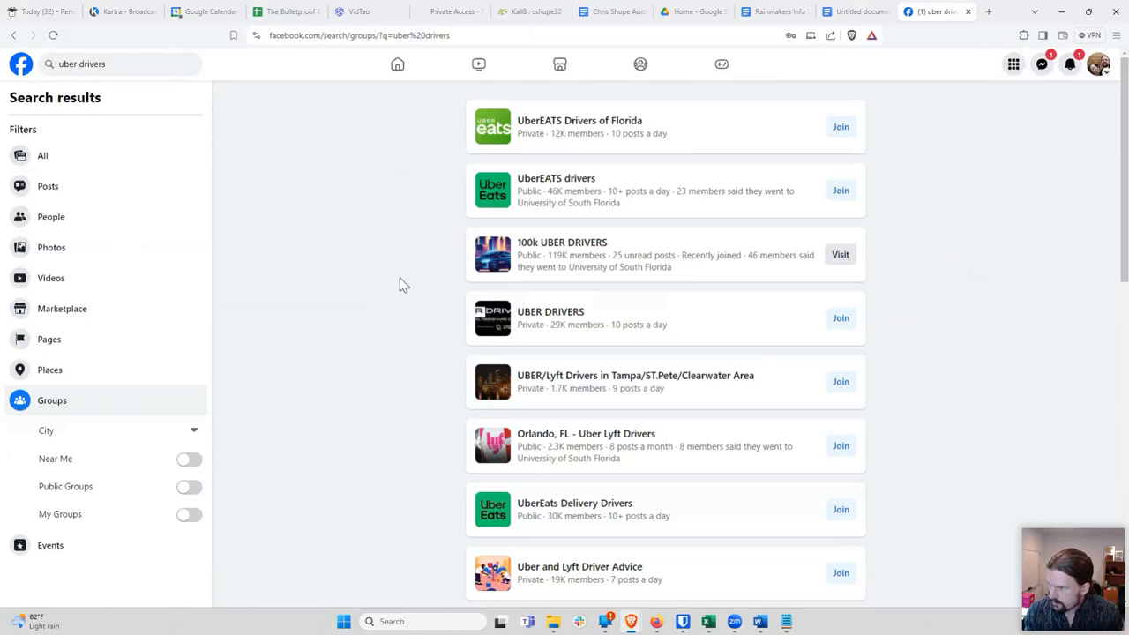
pyautogui.scroll(-1, 400, 284)
pyautogui.scroll(-1, 400, 284)
pyautogui.scroll(1, 401, 284)
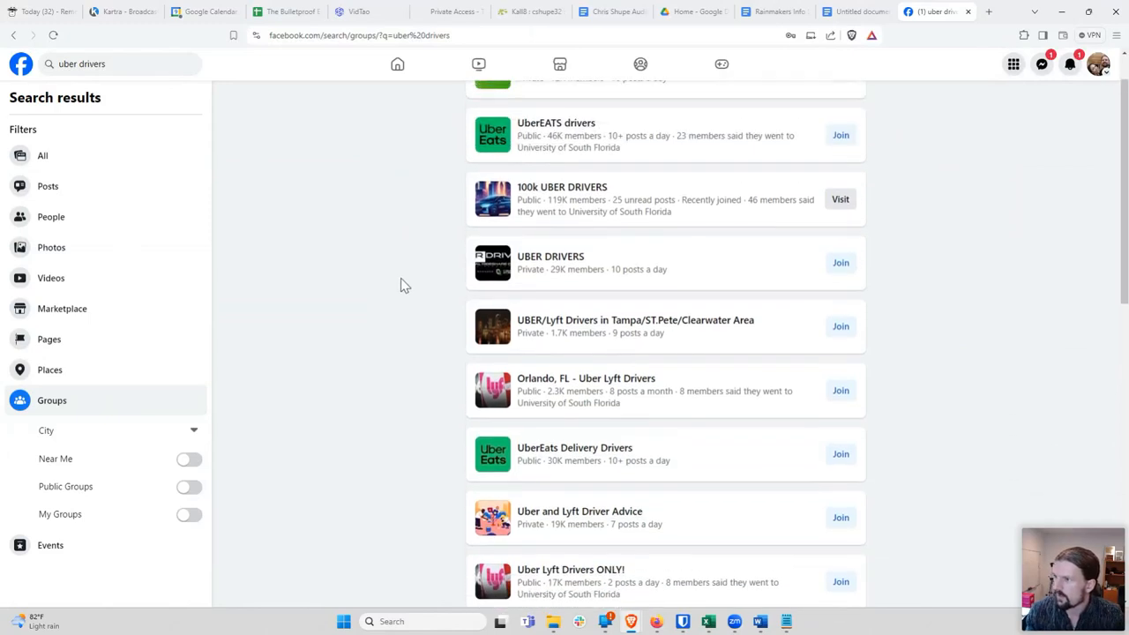
pyautogui.scroll(1, 400, 284)
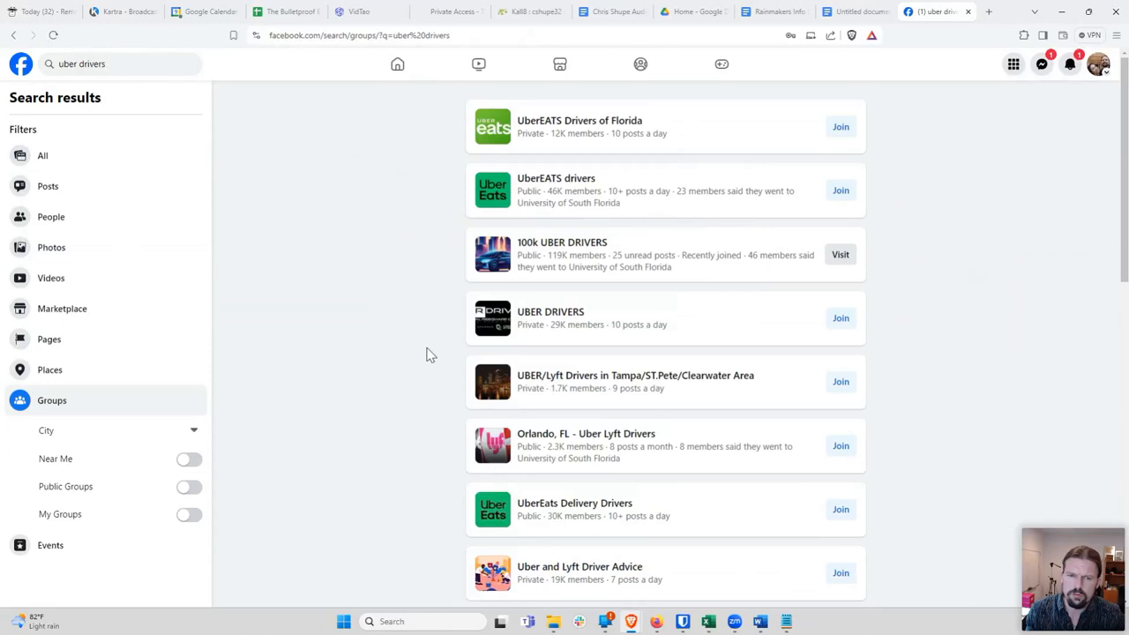
pyautogui.scroll(-1, 430, 354)
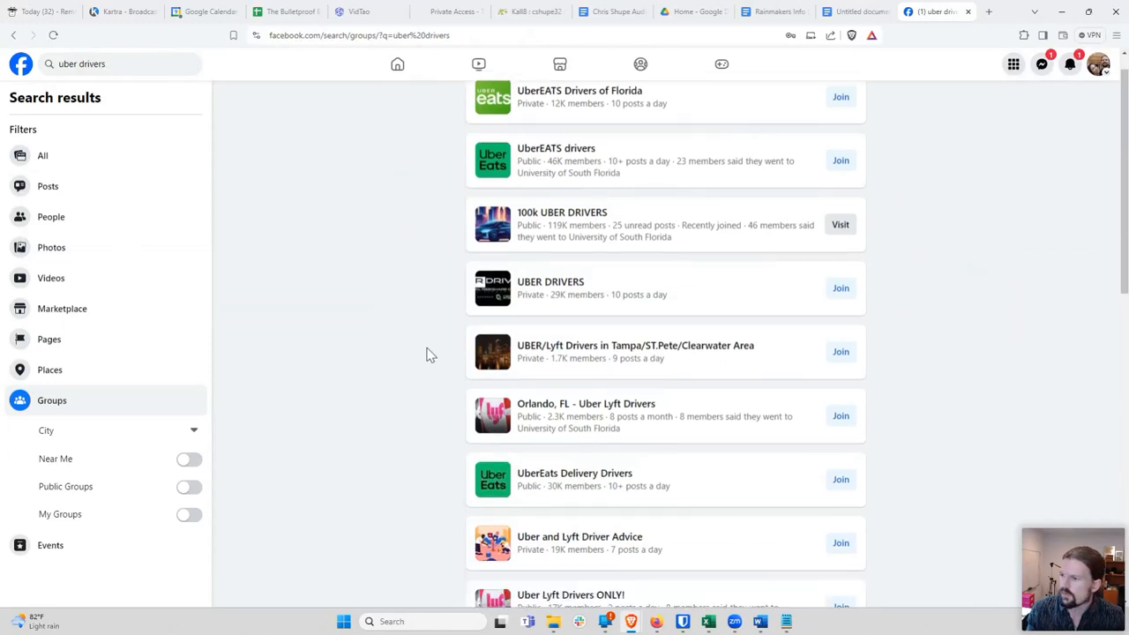
pyautogui.scroll(-1, 430, 355)
pyautogui.scroll(-1, 430, 354)
pyautogui.scroll(-1, 429, 355)
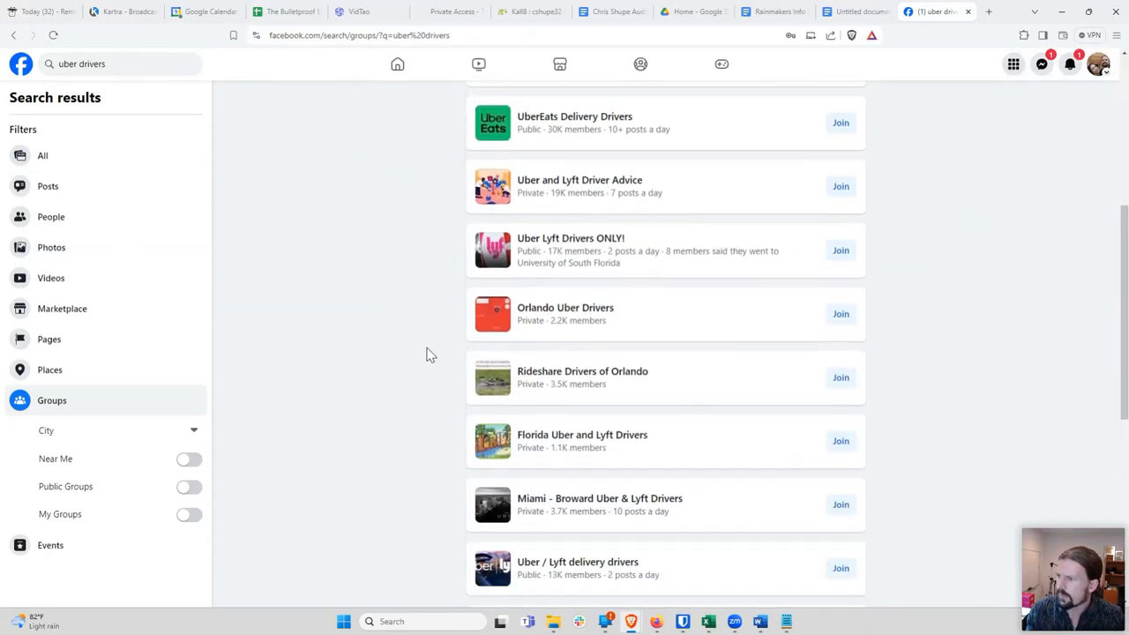
pyautogui.scroll(-1, 430, 355)
pyautogui.scroll(1, 430, 354)
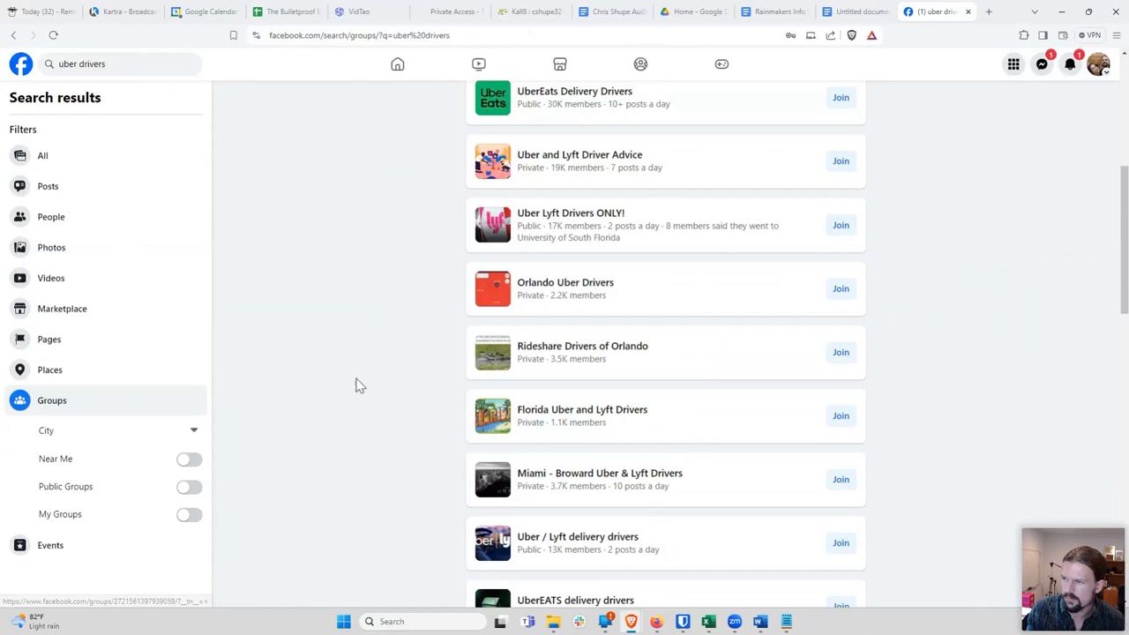
pyautogui.scroll(-2, 401, 355)
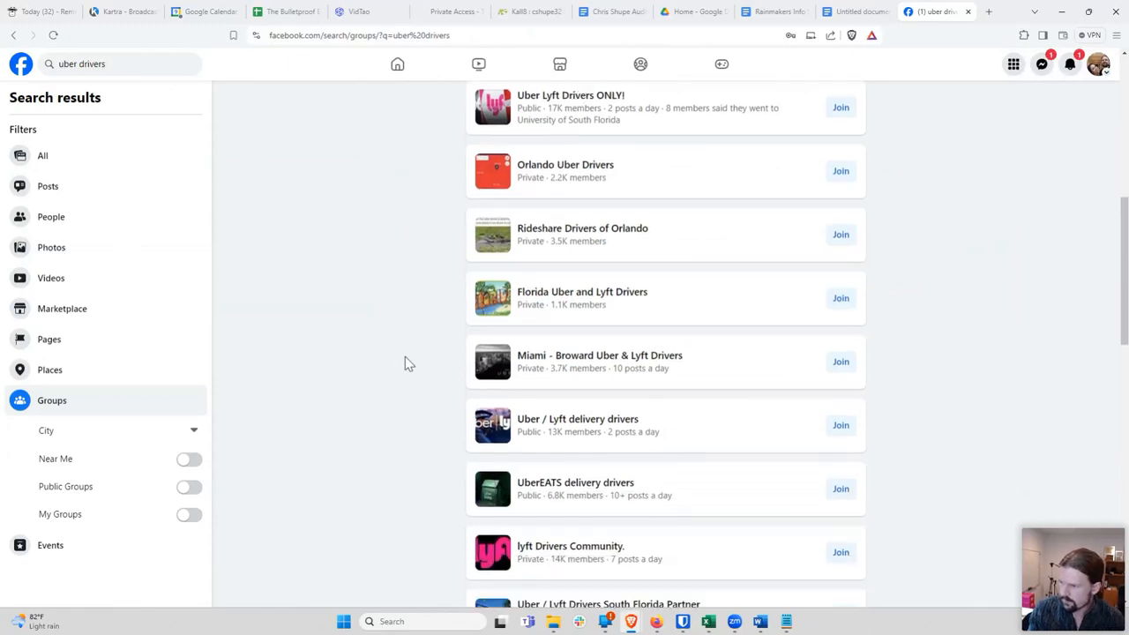
pyautogui.scroll(-1, 404, 357)
pyautogui.scroll(-1, 401, 364)
pyautogui.scroll(1, 397, 366)
pyautogui.scroll(5, 399, 353)
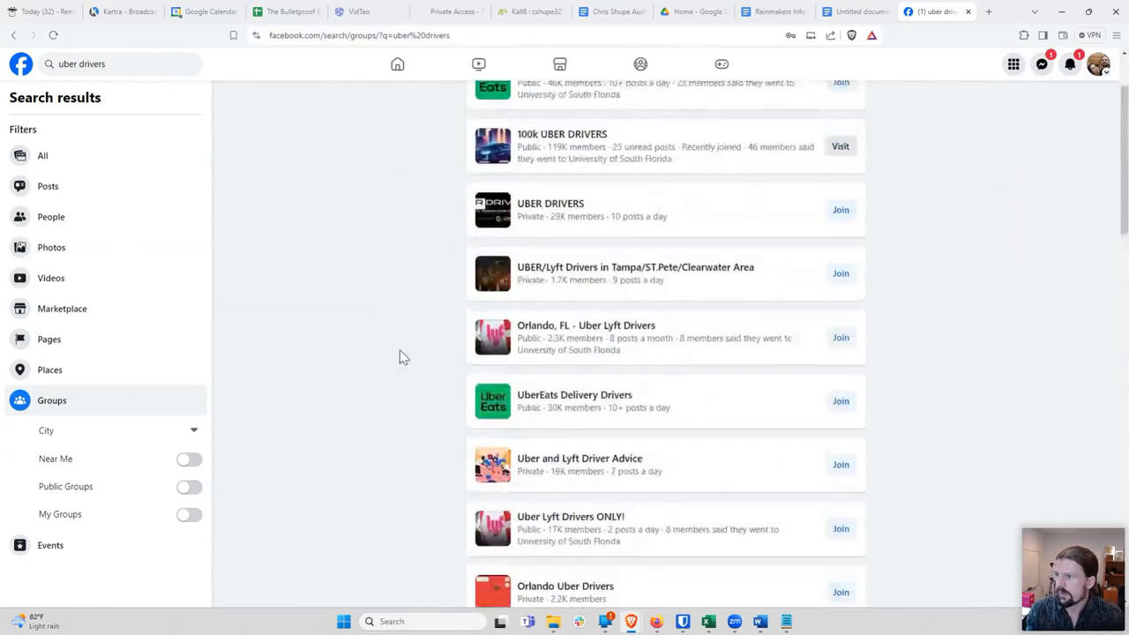
pyautogui.scroll(1, 396, 360)
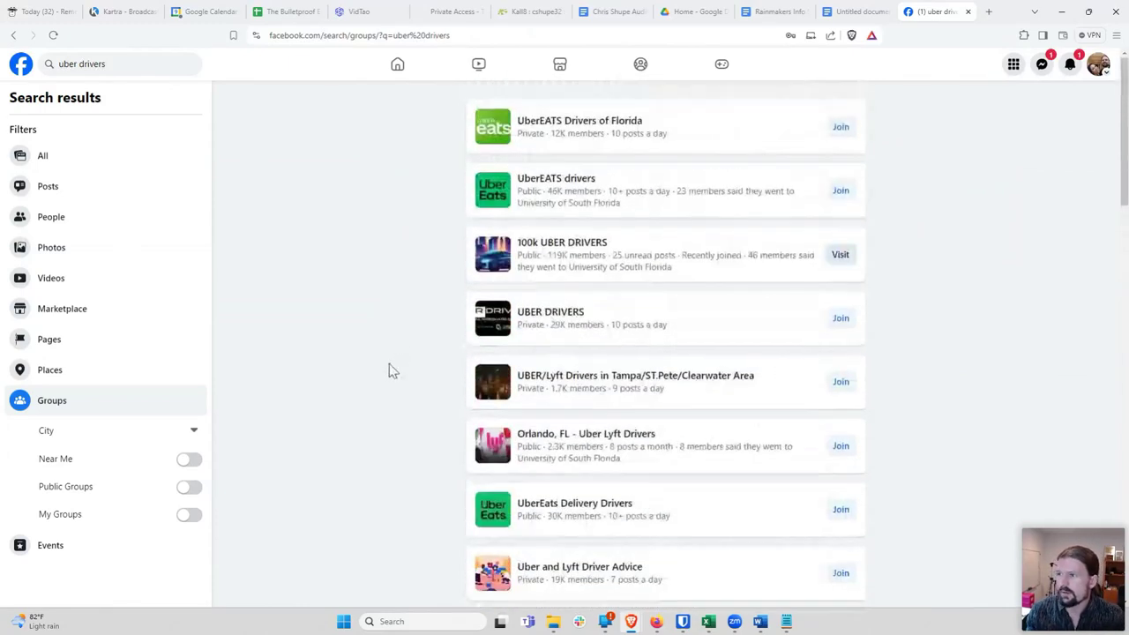
pyautogui.click(548, 247)
pyautogui.moveTo(561, 242)
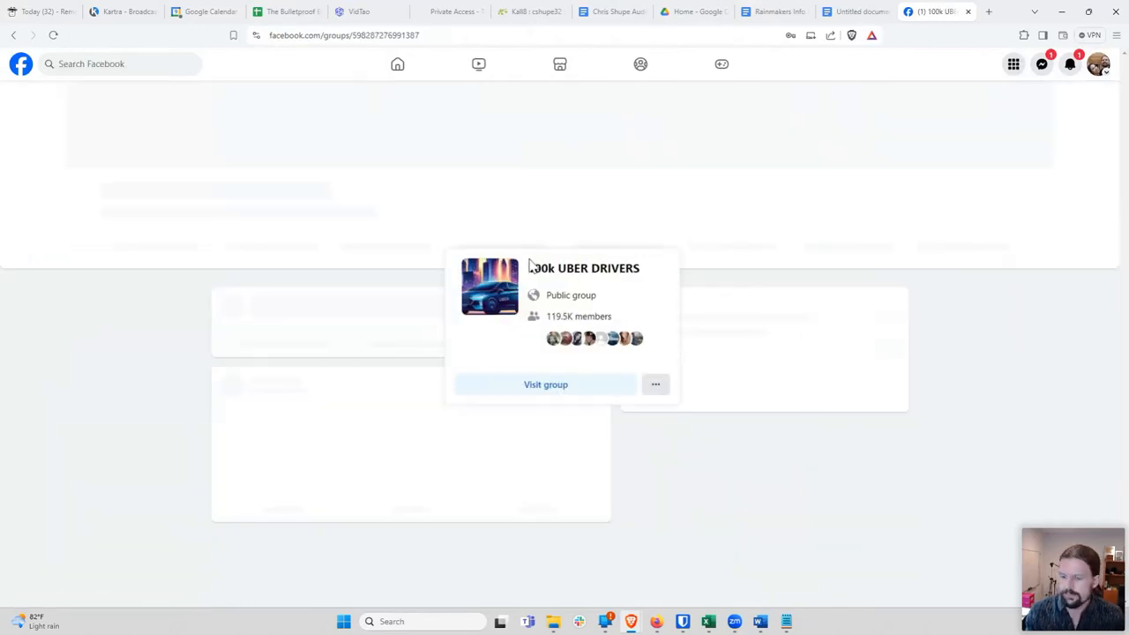
pyautogui.scroll(-2, 529, 265)
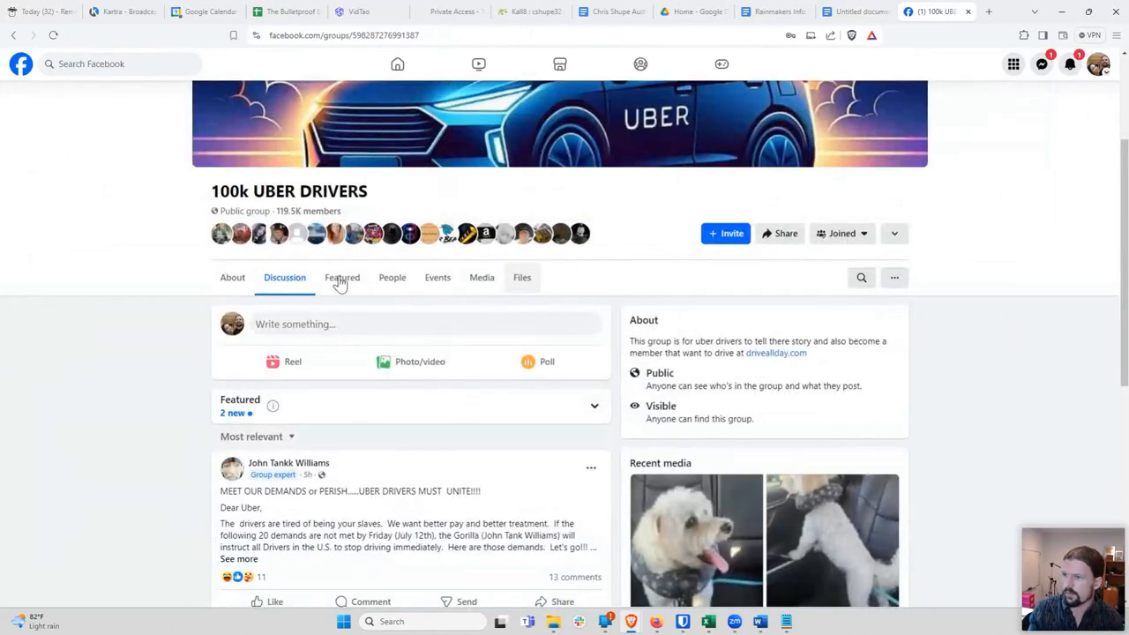
pyautogui.scroll(-2, 158, 332)
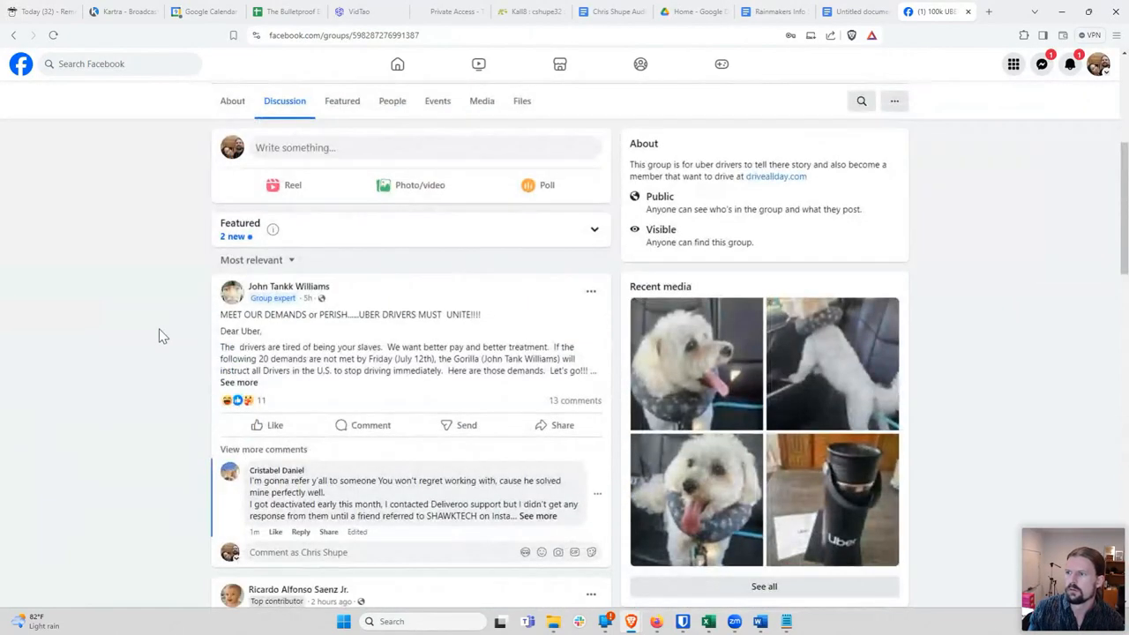
pyautogui.scroll(1, 161, 335)
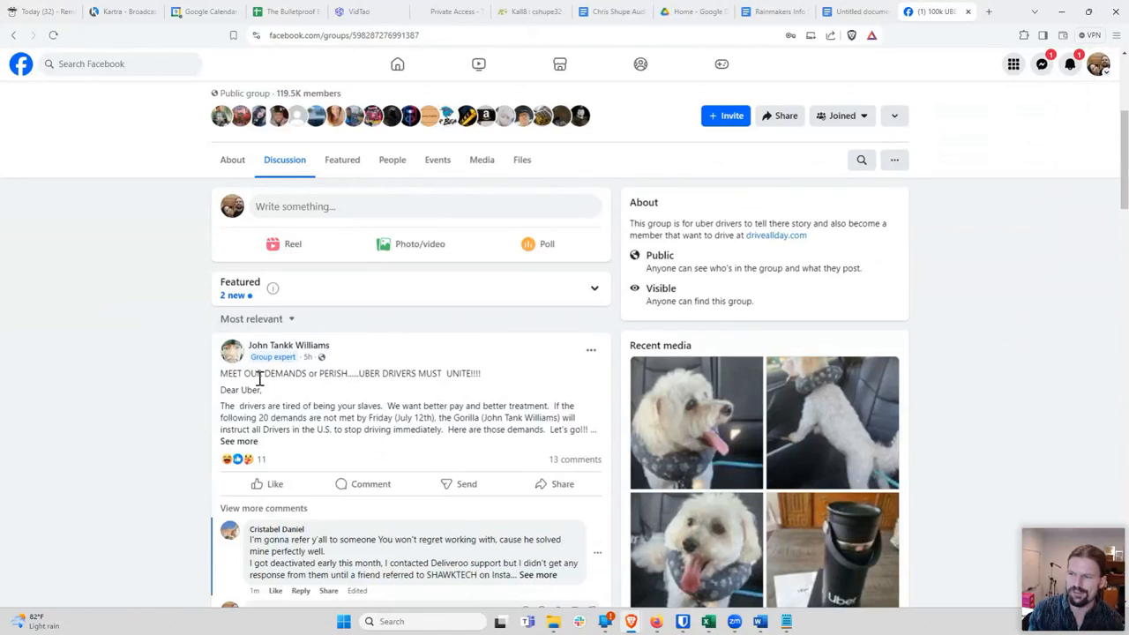
pyautogui.scroll(-1, 171, 371)
pyautogui.scroll(-2, 155, 361)
pyautogui.scroll(-2, 155, 362)
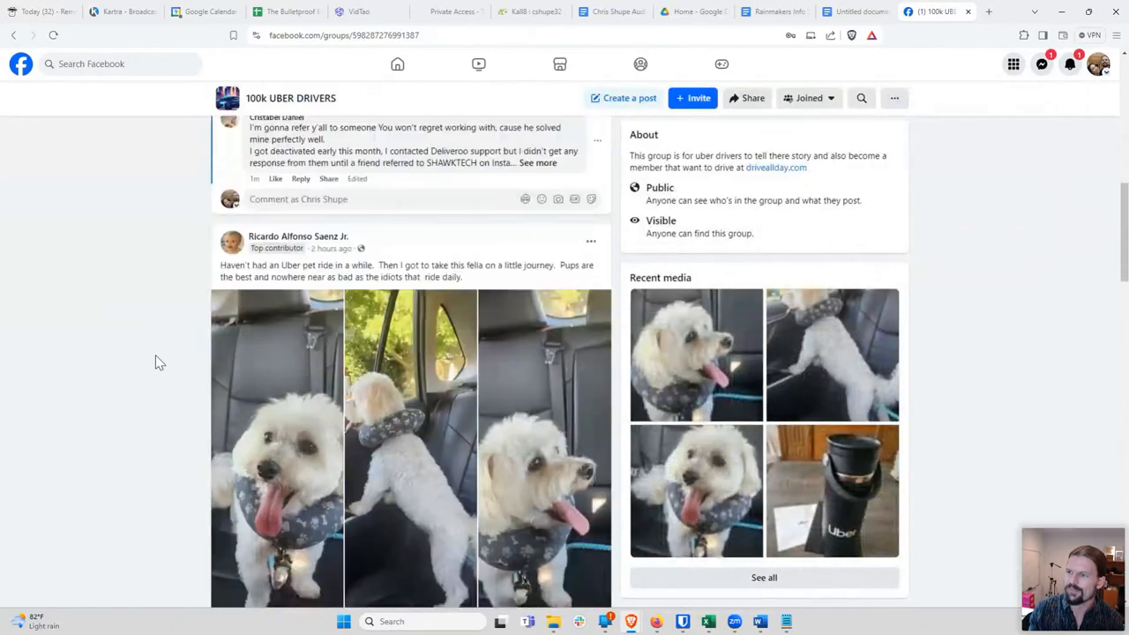
pyautogui.scroll(-1, 155, 362)
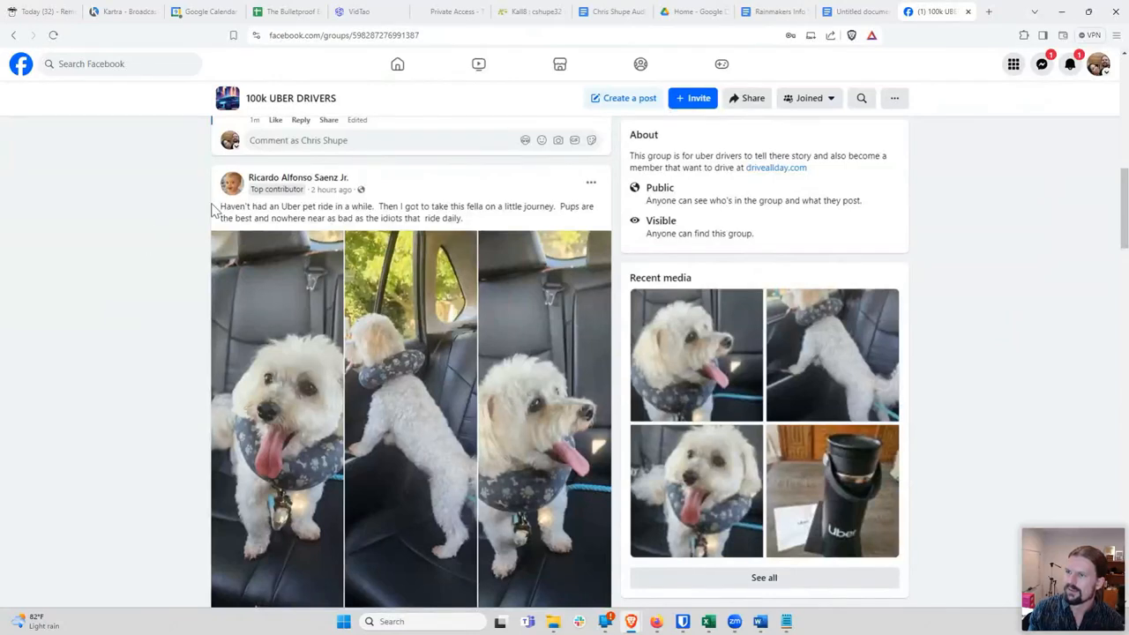
pyautogui.scroll(-3, 151, 254)
pyautogui.scroll(3, 151, 255)
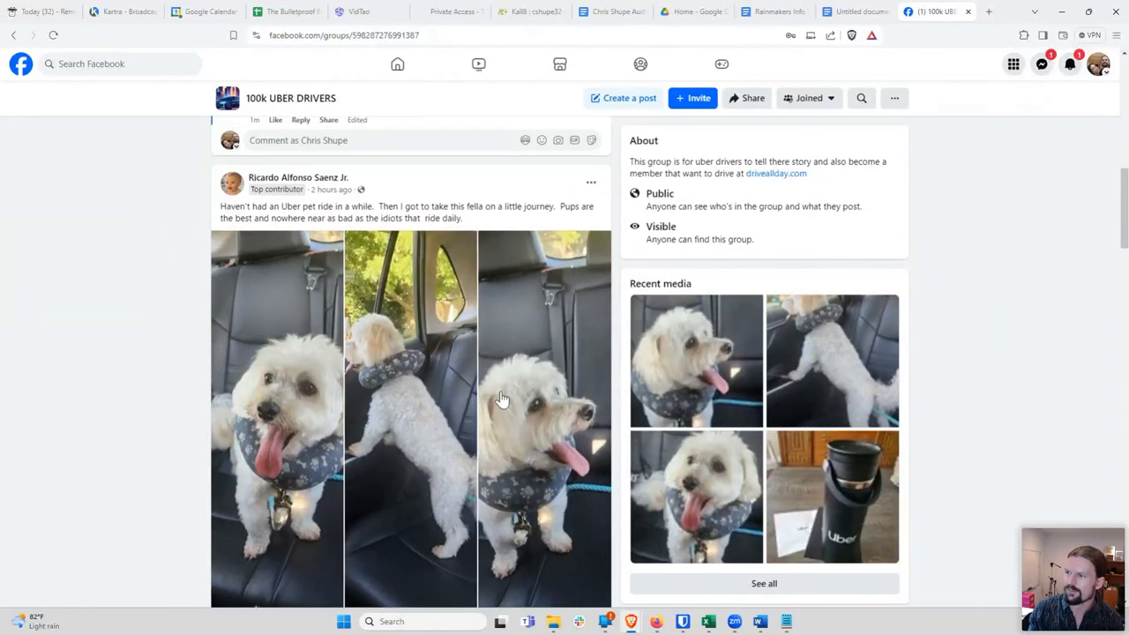
pyautogui.scroll(-2, 189, 337)
pyautogui.scroll(-3, 189, 338)
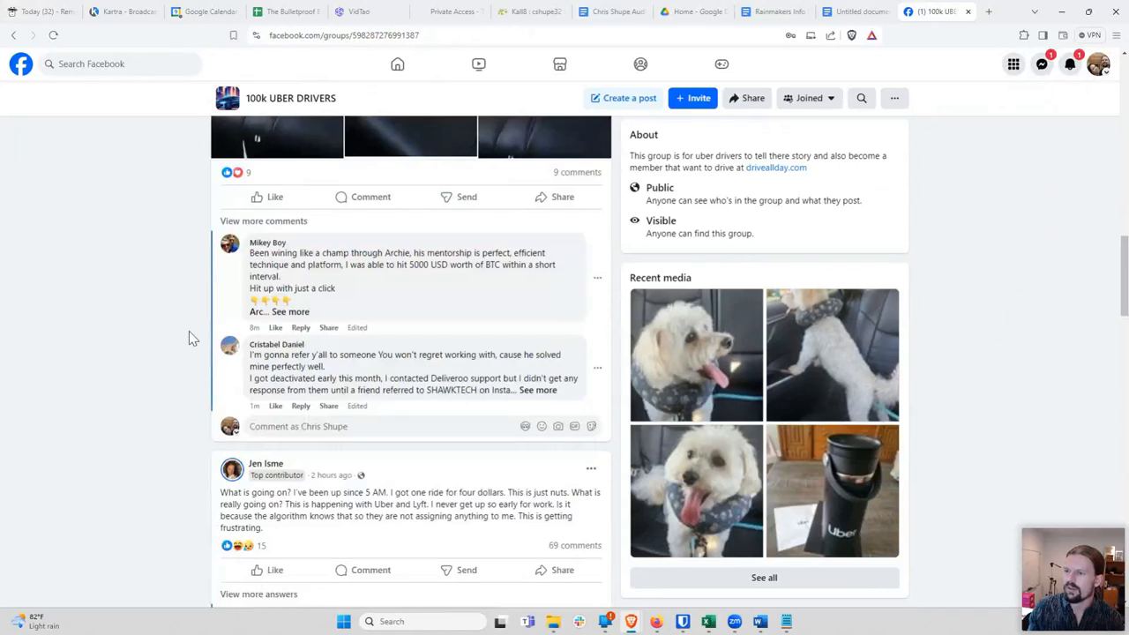
pyautogui.scroll(2, 189, 338)
pyautogui.scroll(3, 189, 338)
pyautogui.scroll(3, 189, 338)
pyautogui.scroll(3, 188, 337)
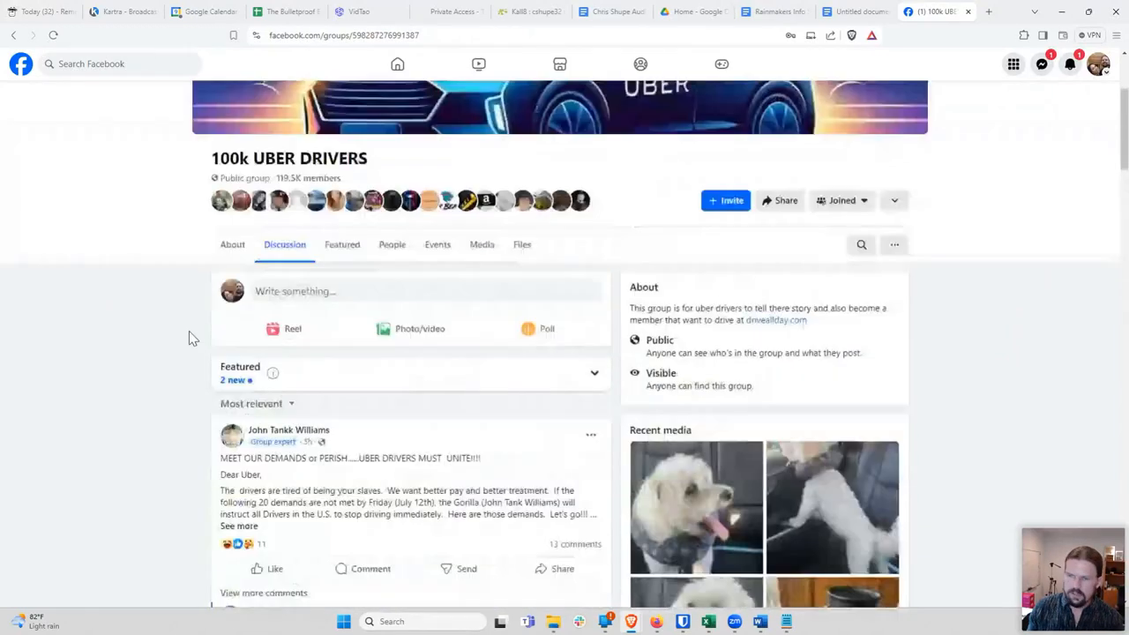
pyautogui.scroll(1, 189, 334)
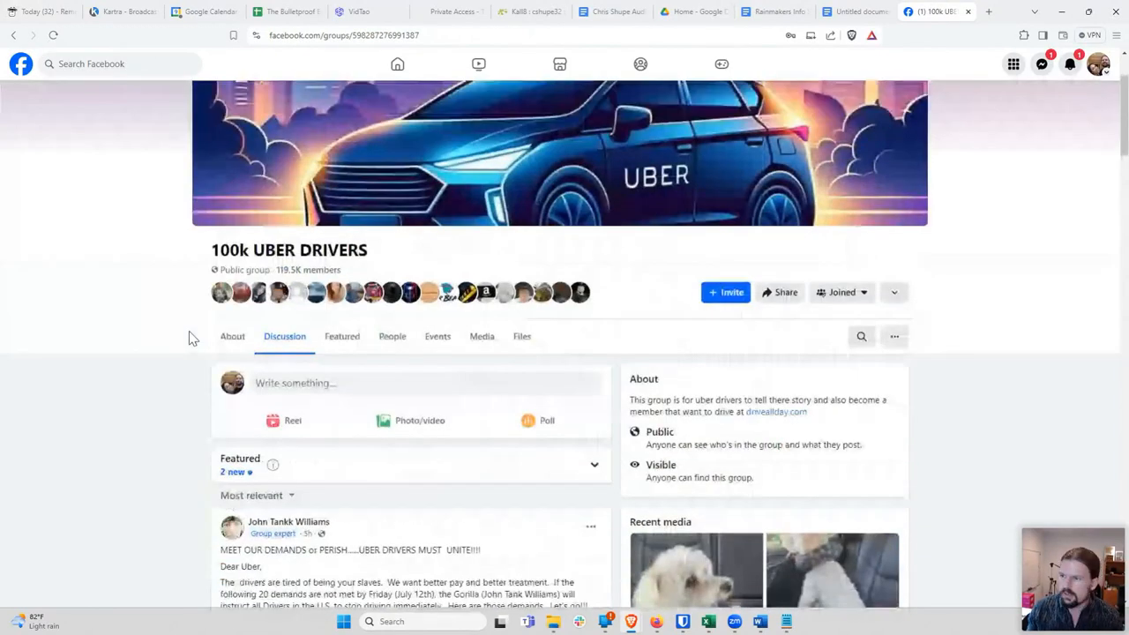
pyautogui.scroll(-1, 188, 332)
pyautogui.scroll(-2, 188, 332)
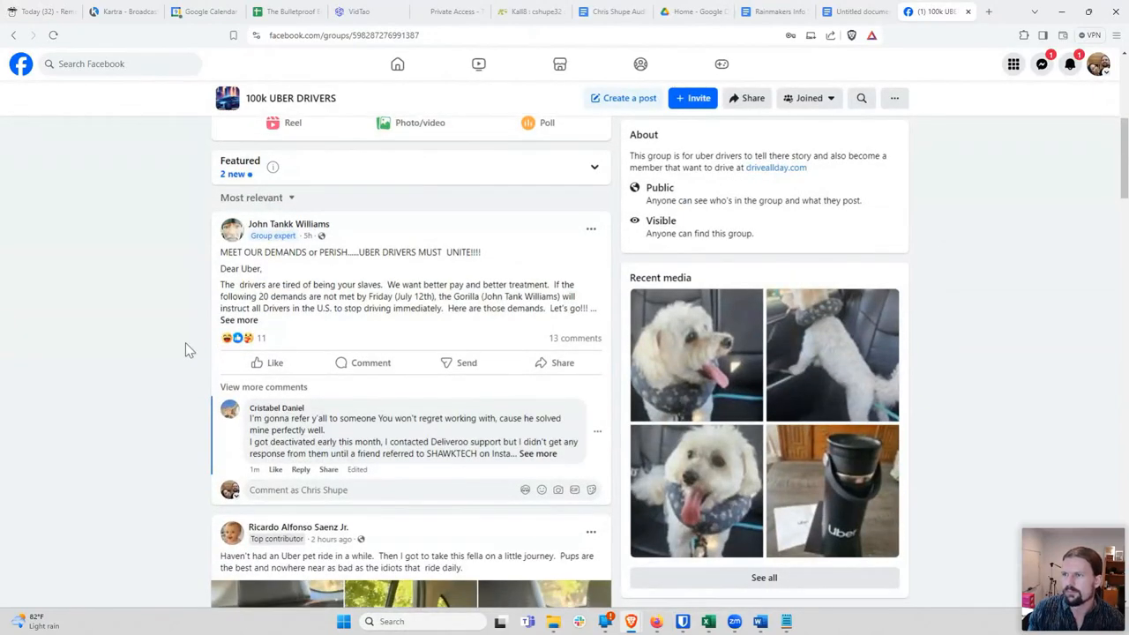
pyautogui.scroll(-1, 185, 350)
pyautogui.scroll(-2, 145, 297)
pyautogui.scroll(-2, 145, 297)
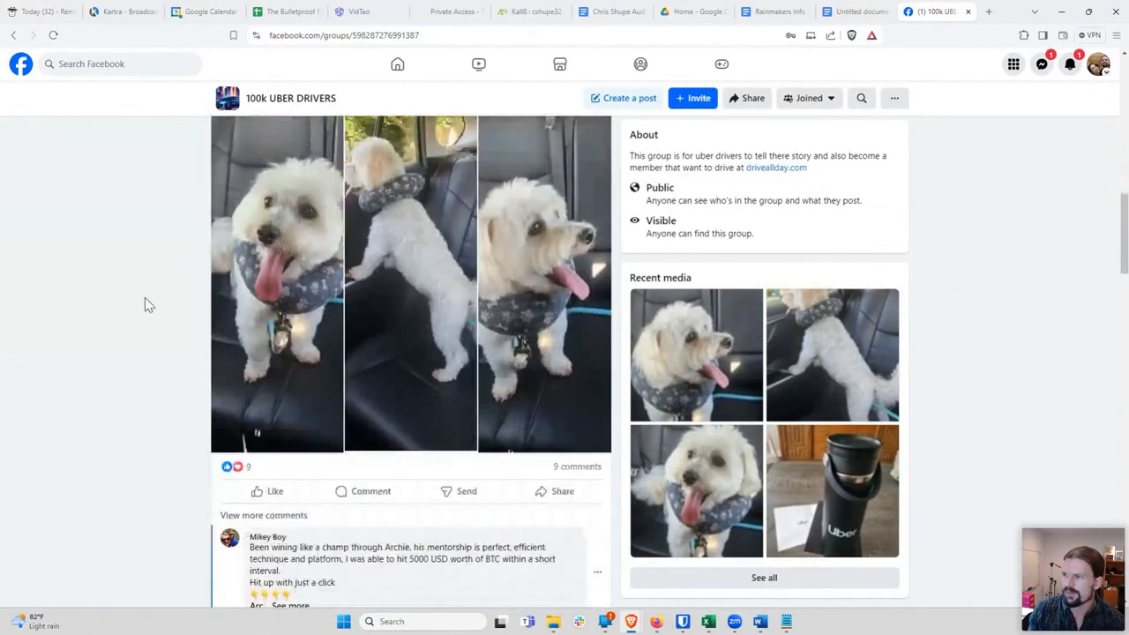
pyautogui.scroll(-2, 144, 479)
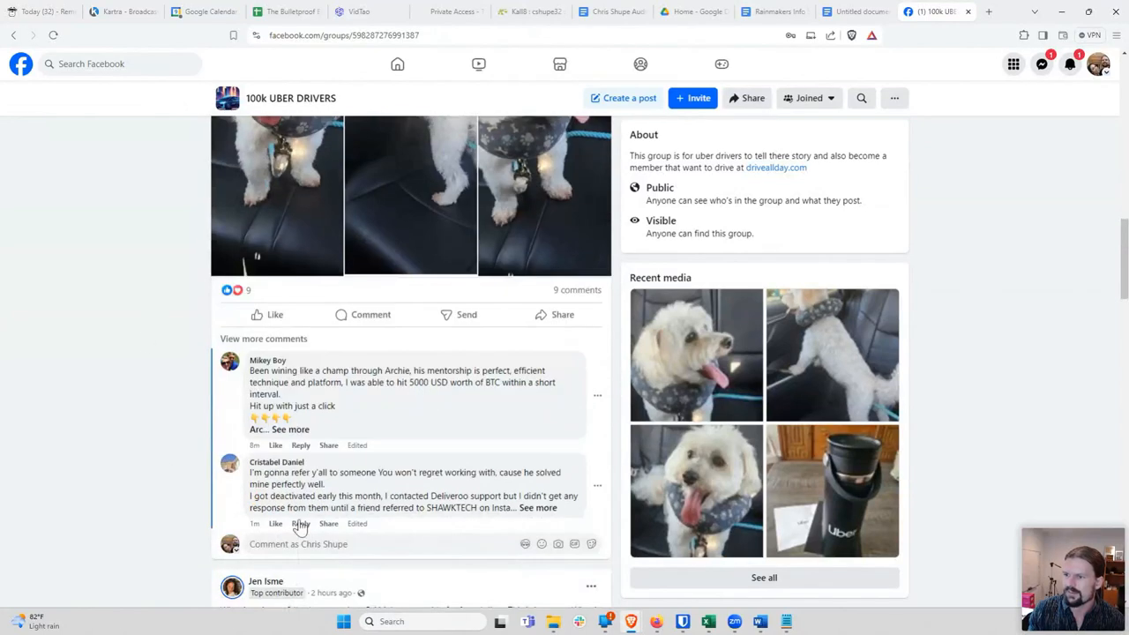
# - Comment 'That looks like a fun passenger!!' on the dog-photo post
pyautogui.click(326, 553)
pyautogui.write('That looks like a fun passenger!!')
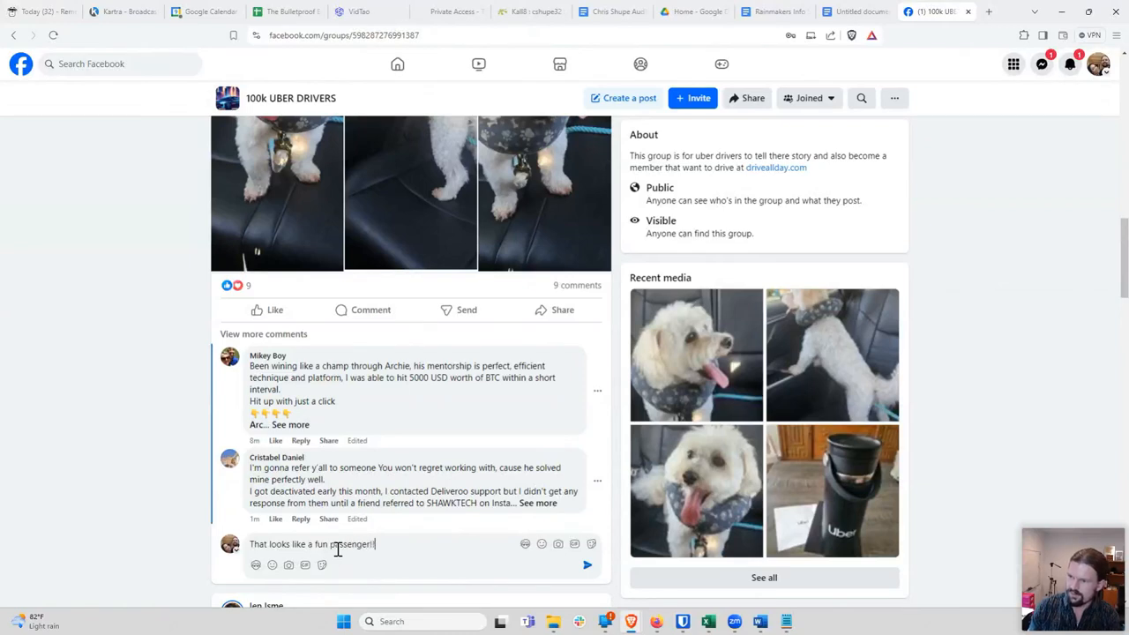
pyautogui.press('Return')
pyautogui.scroll(-4, 141, 362)
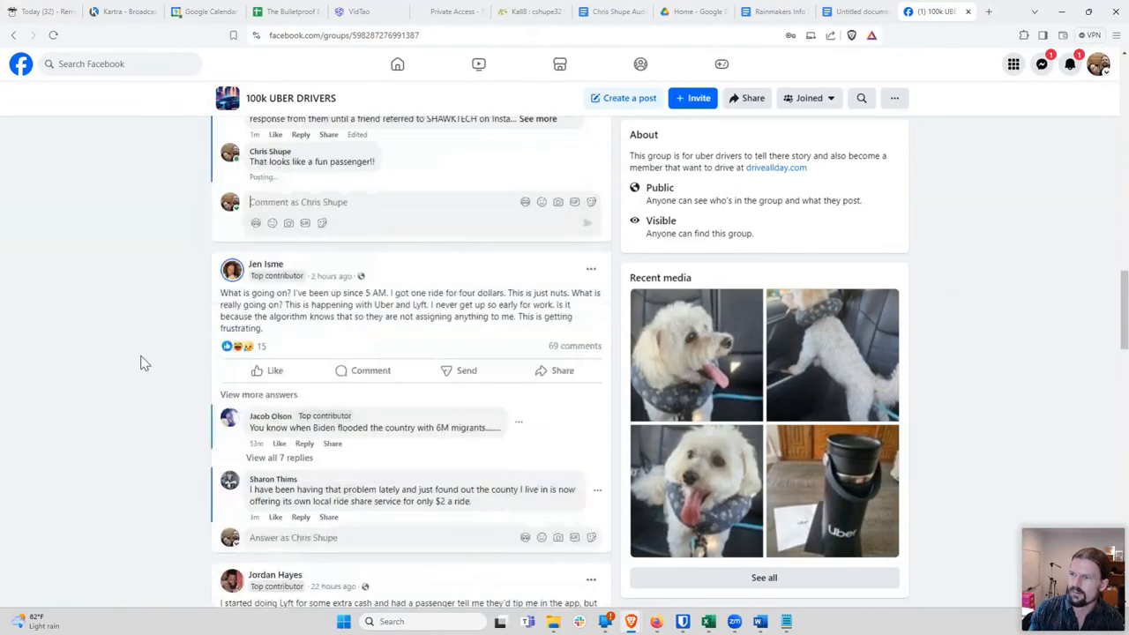
pyautogui.scroll(-1, 144, 361)
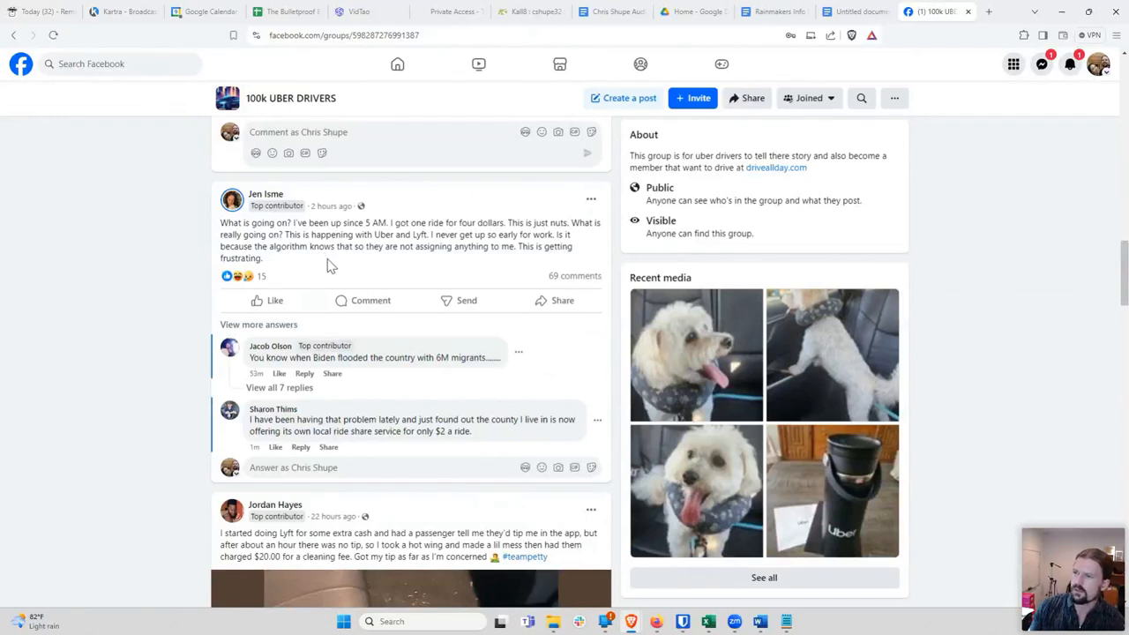
pyautogui.tripleClick(278, 265)
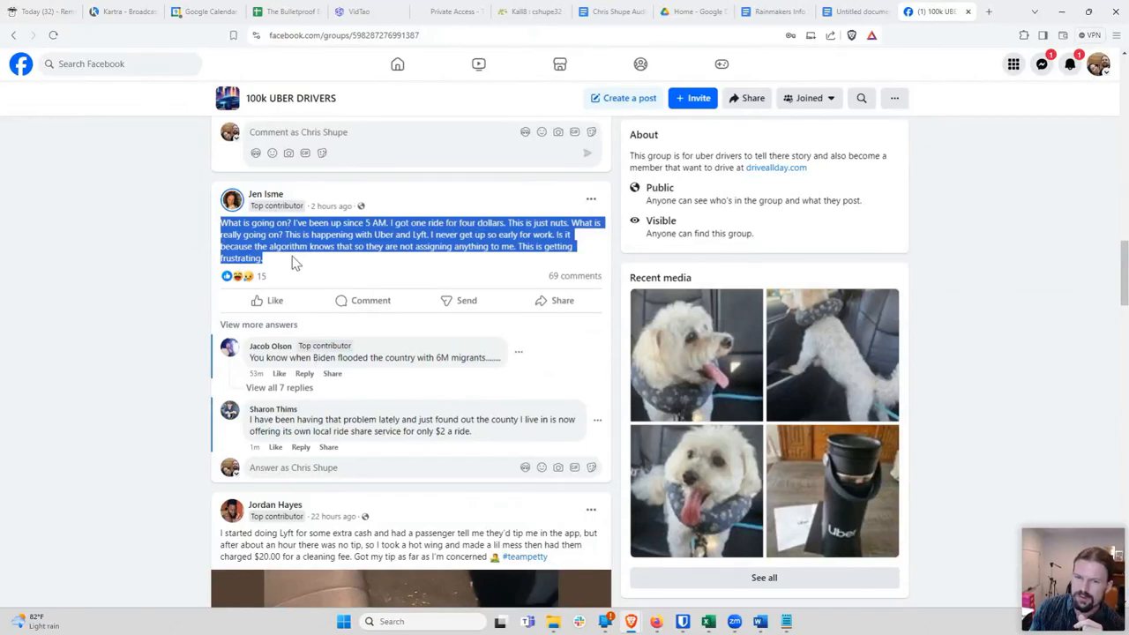
pyautogui.click(295, 262)
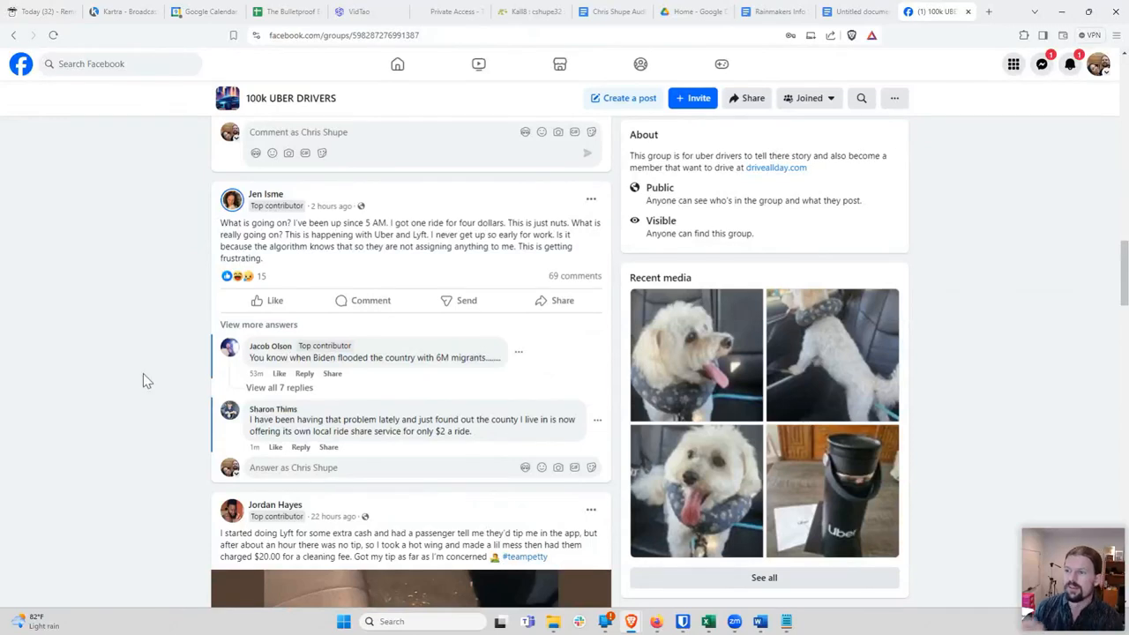
pyautogui.scroll(-1, 147, 381)
pyautogui.scroll(1, 146, 381)
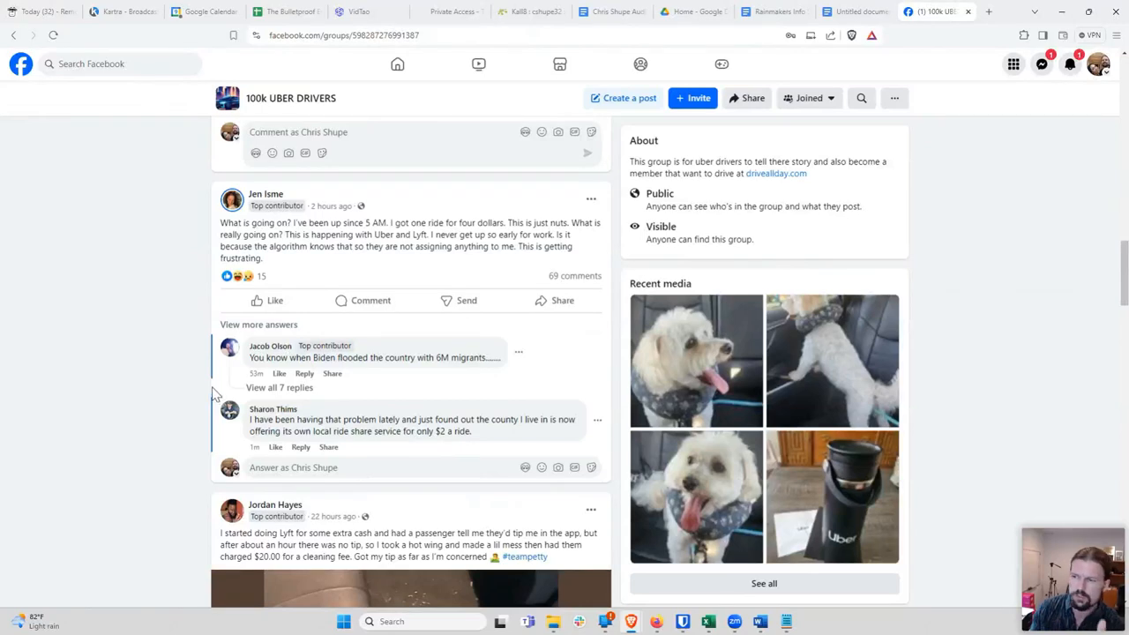
pyautogui.scroll(-2, 144, 374)
pyautogui.scroll(-2, 143, 374)
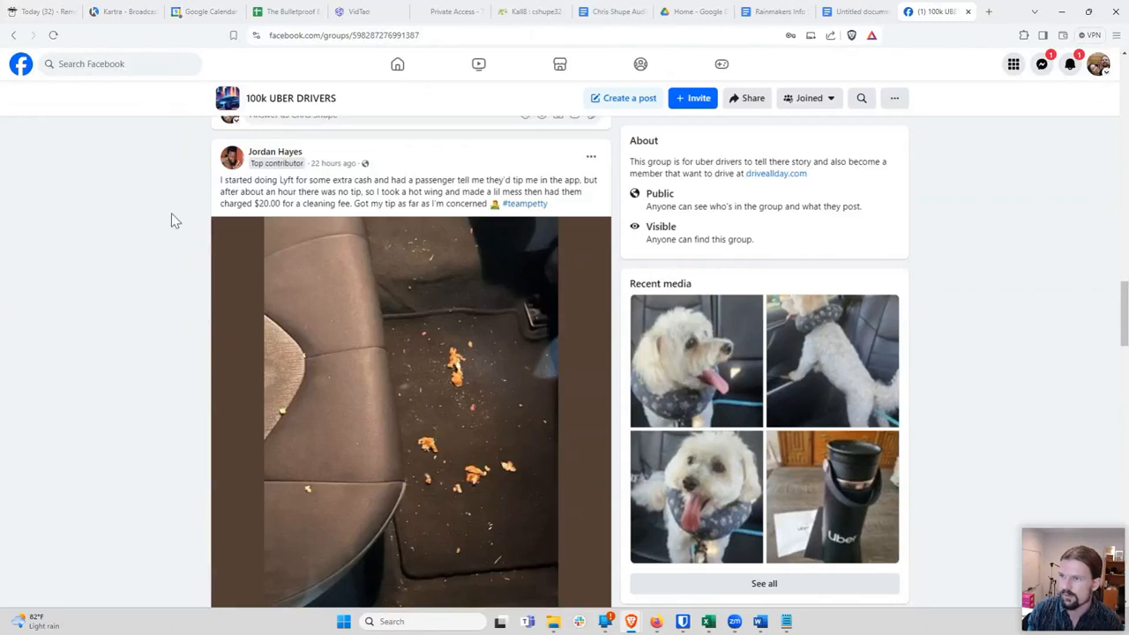
pyautogui.scroll(-1, 171, 214)
pyautogui.scroll(-3, 171, 213)
pyautogui.scroll(-1, 171, 214)
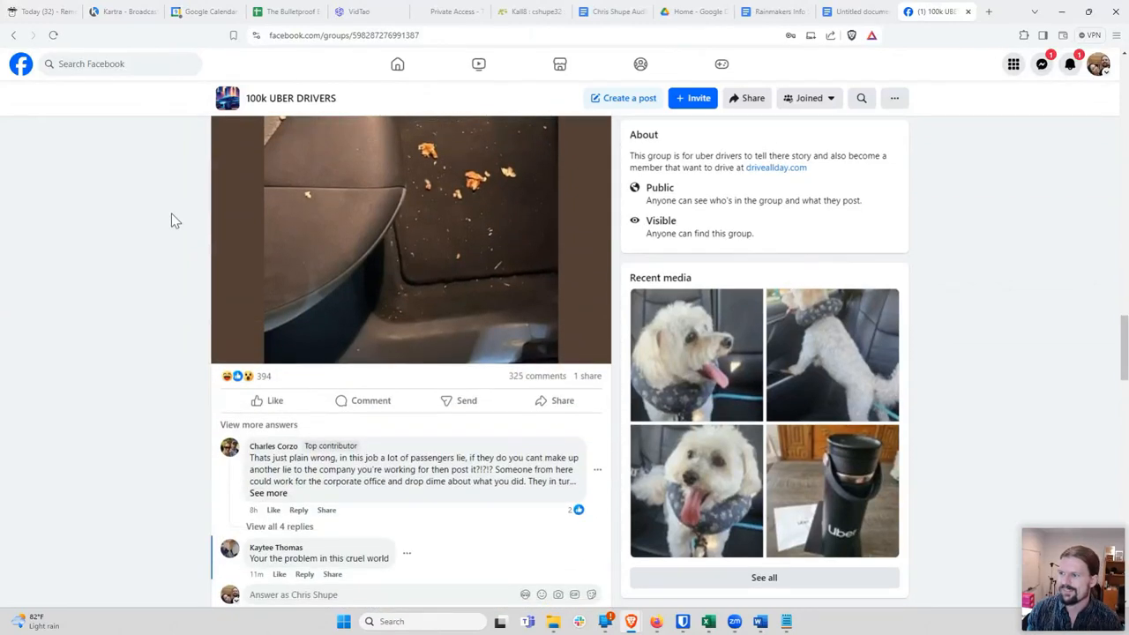
pyautogui.scroll(-1, 171, 214)
pyautogui.scroll(1, 171, 214)
pyautogui.scroll(-2, 171, 213)
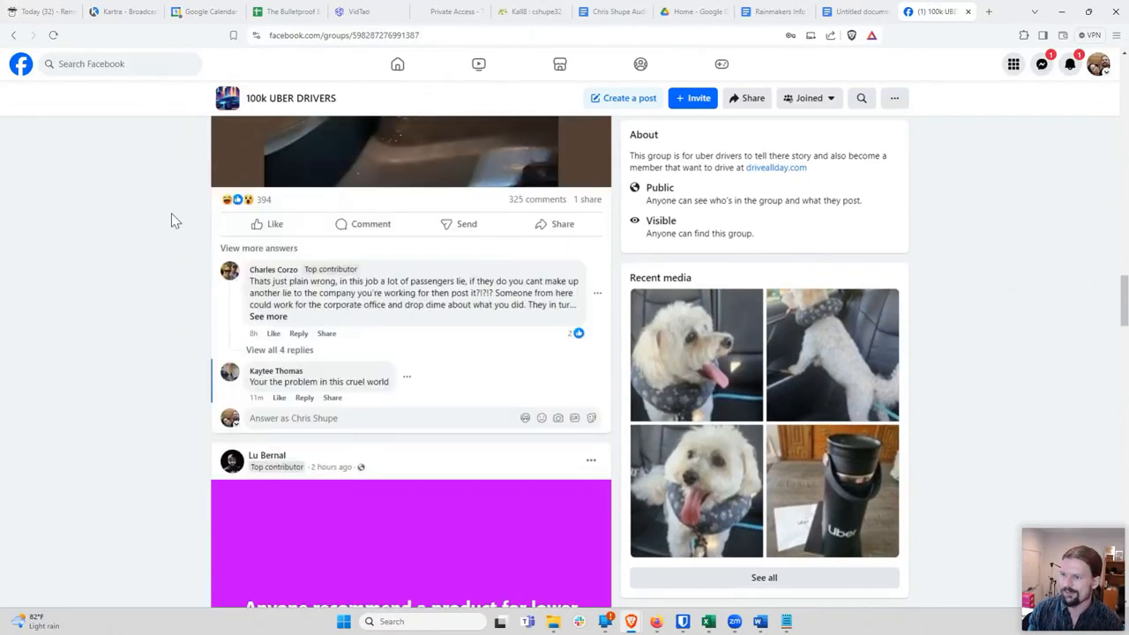
pyautogui.scroll(-1, 173, 220)
pyautogui.scroll(-1, 173, 220)
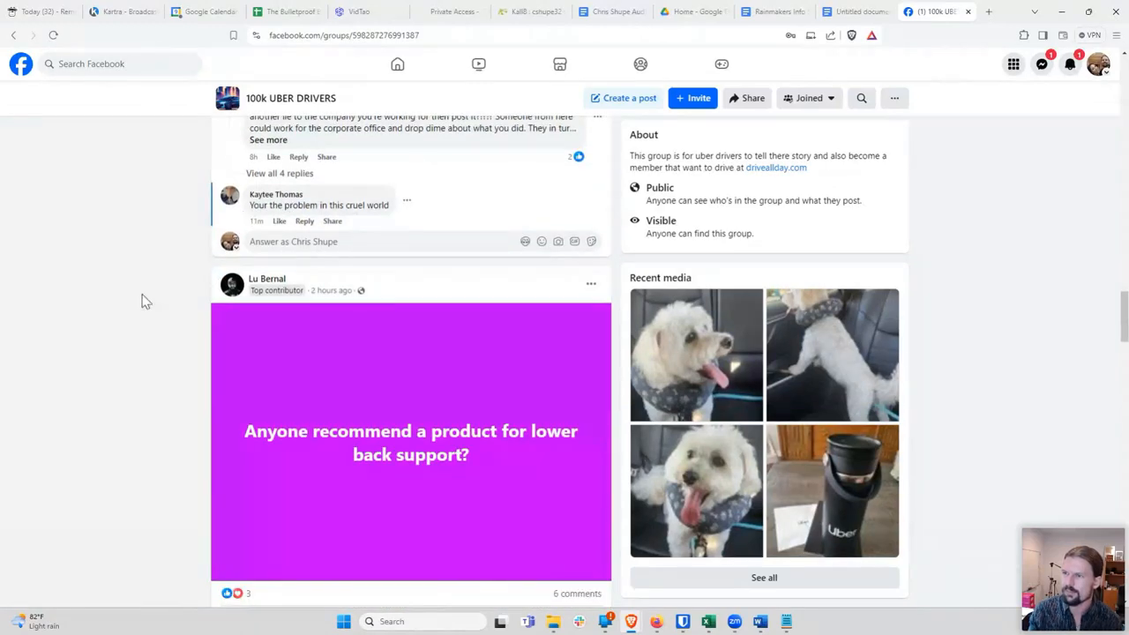
pyautogui.scroll(-2, 146, 298)
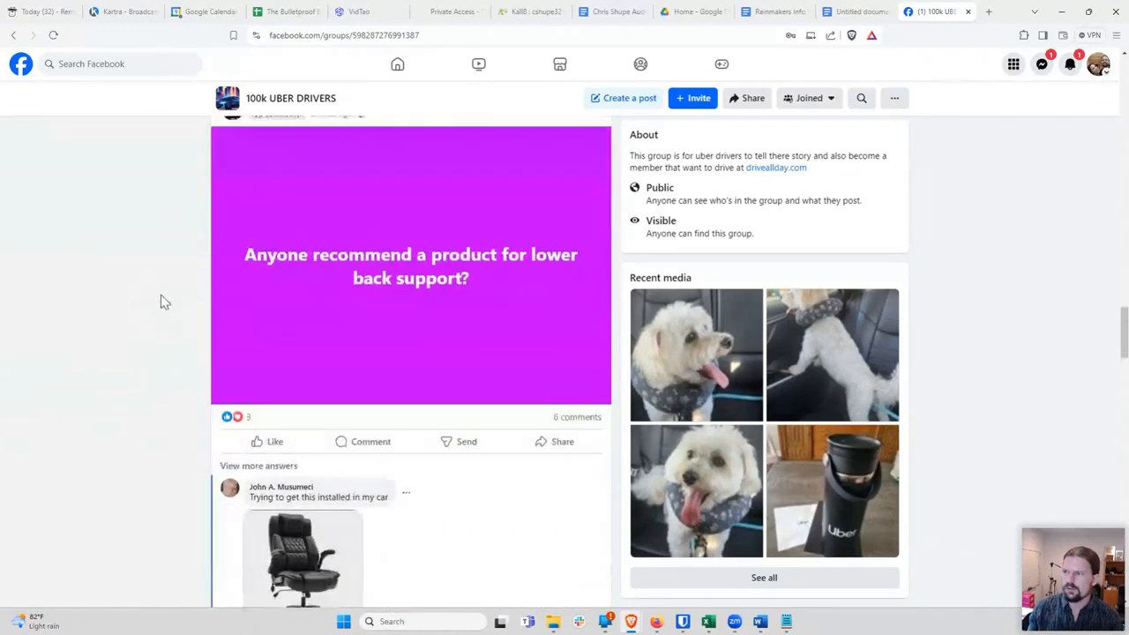
pyautogui.scroll(-2, 161, 297)
pyautogui.scroll(1, 161, 297)
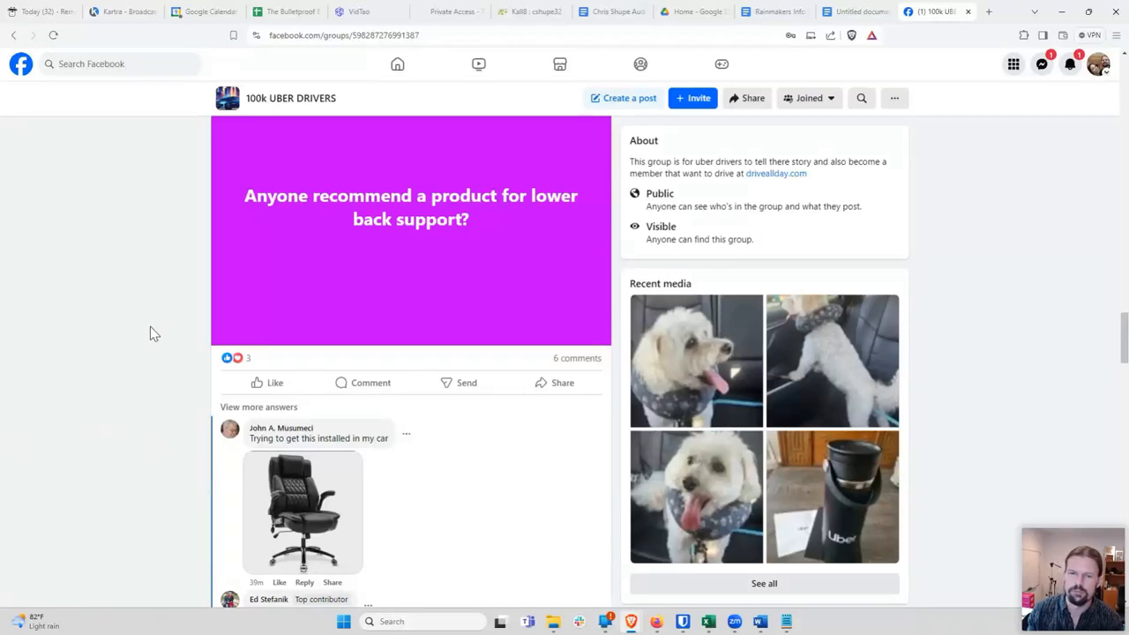
pyautogui.scroll(-3, 152, 333)
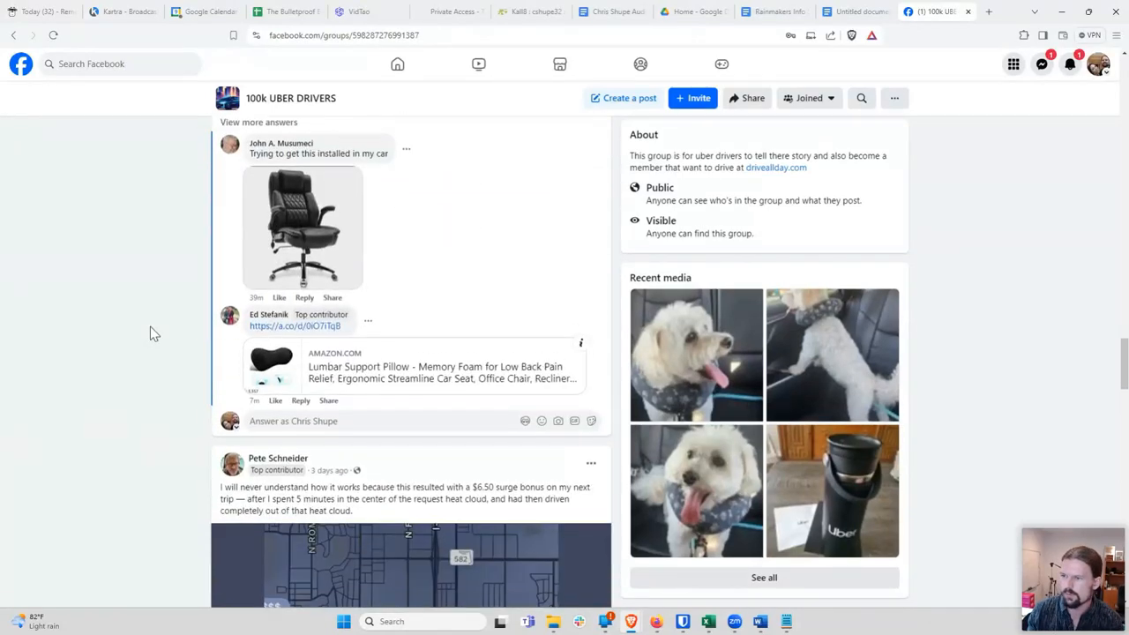
pyautogui.scroll(-1, 152, 333)
pyautogui.scroll(-2, 151, 333)
pyautogui.scroll(-5, 150, 333)
pyautogui.scroll(-5, 150, 333)
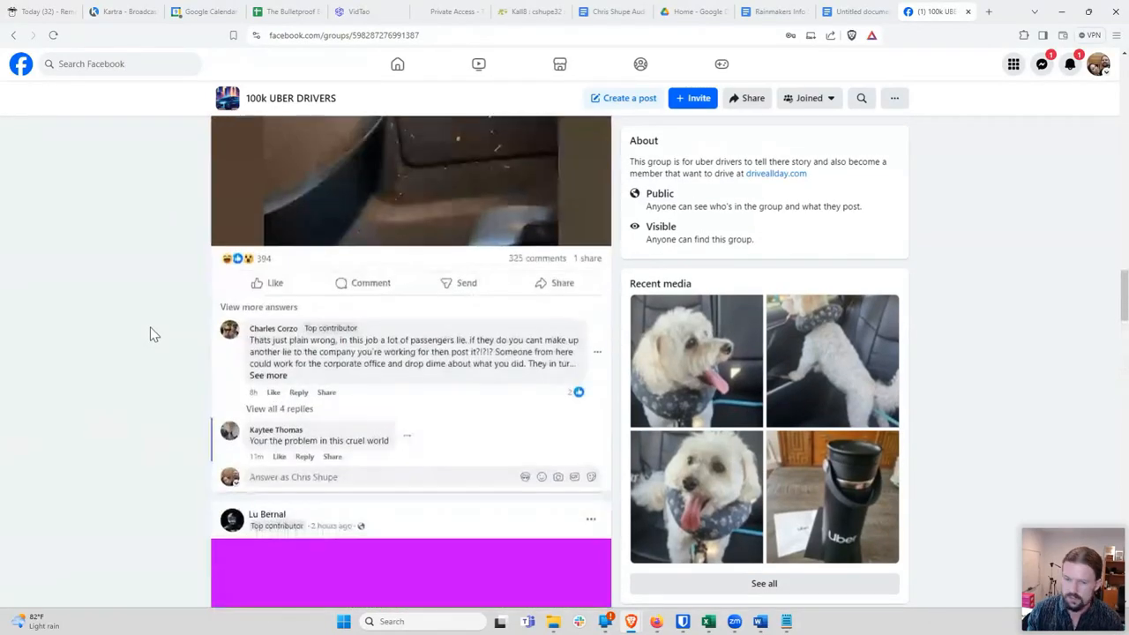
pyautogui.scroll(-5, 150, 334)
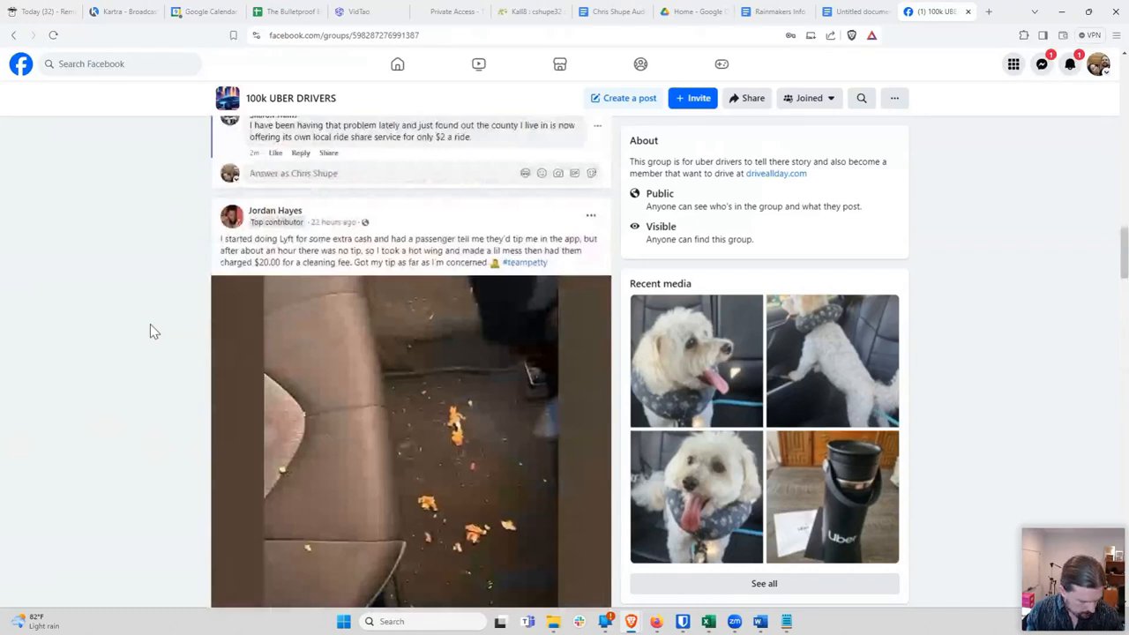
pyautogui.scroll(3, 149, 324)
pyautogui.scroll(5, 150, 324)
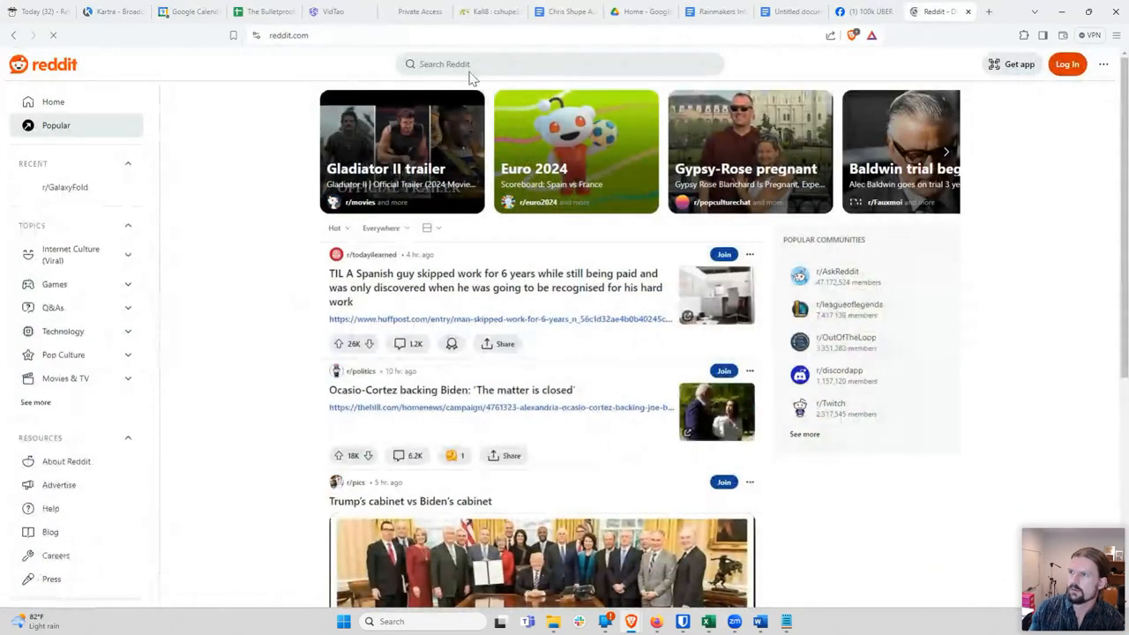
# - Search Reddit for the r/UberEatsDrivers community and bring it up
pyautogui.click(469, 64)
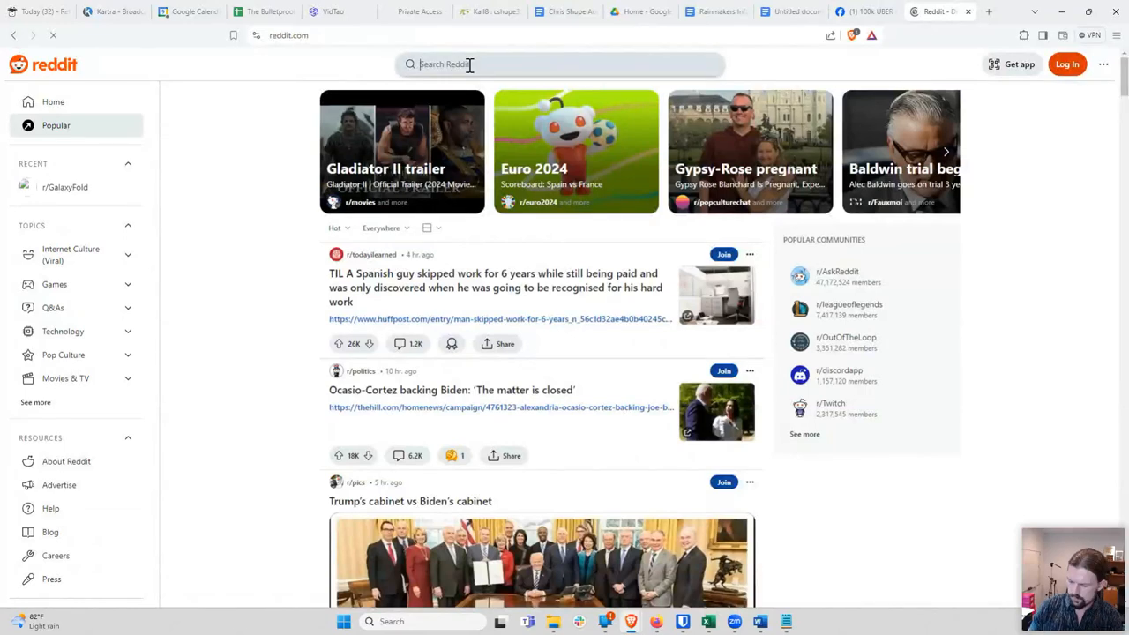
pyautogui.write('uber')
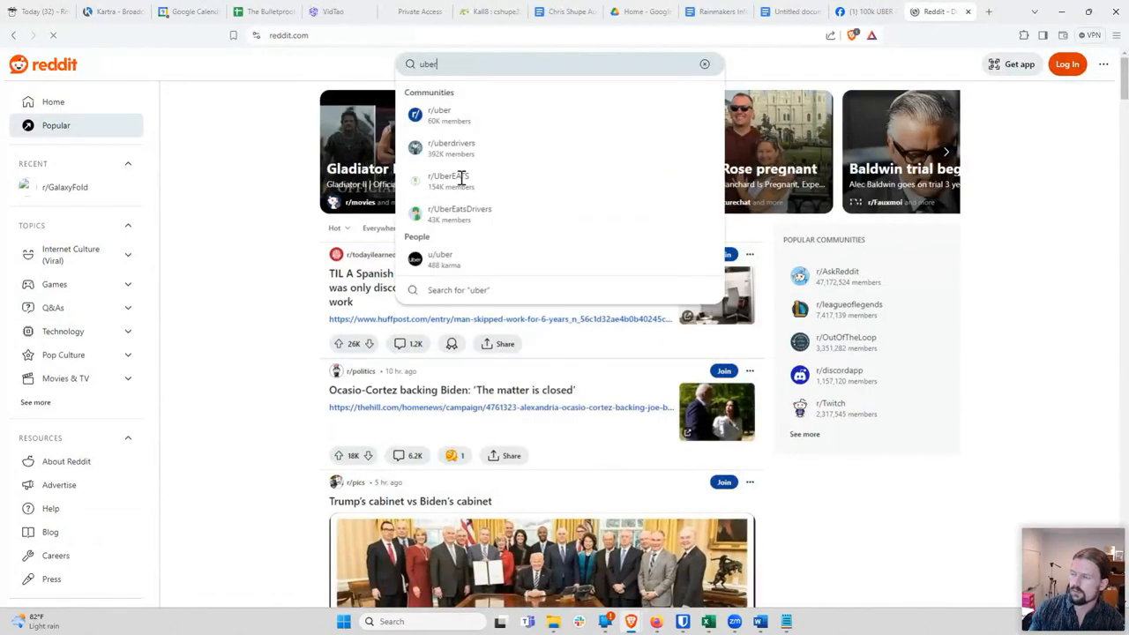
pyautogui.click(493, 219)
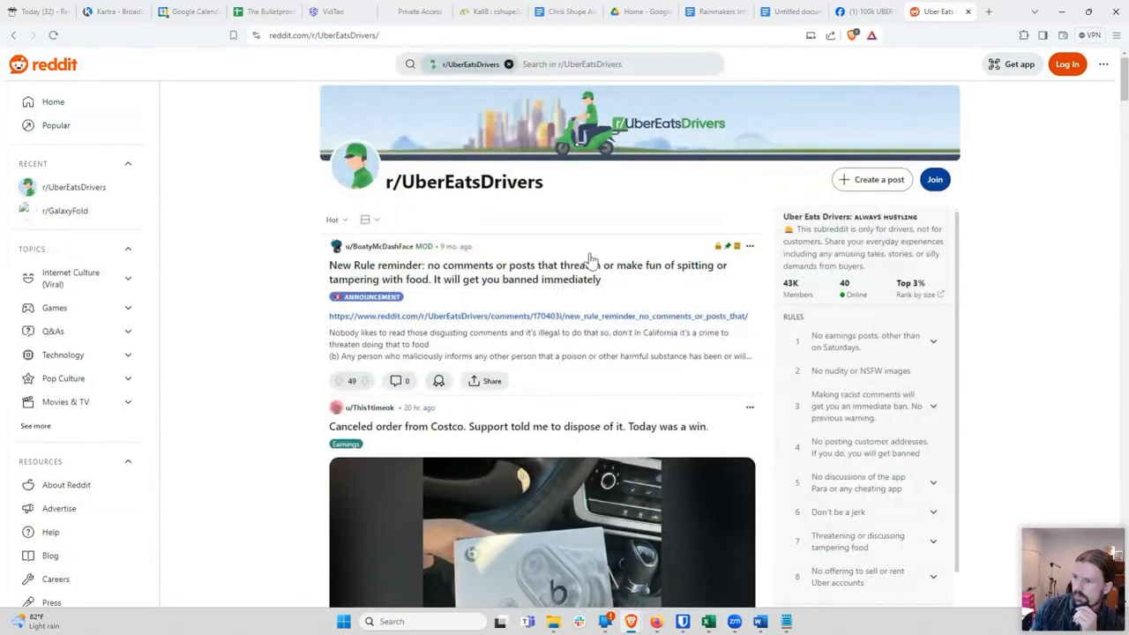
pyautogui.scroll(-2, 279, 299)
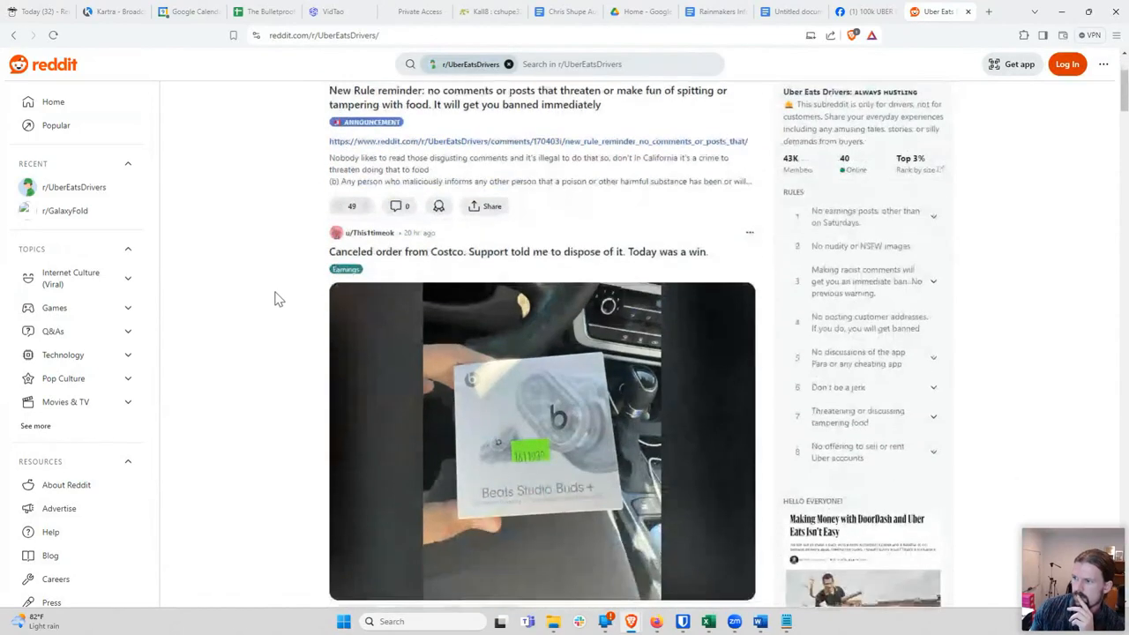
pyautogui.scroll(-1, 279, 299)
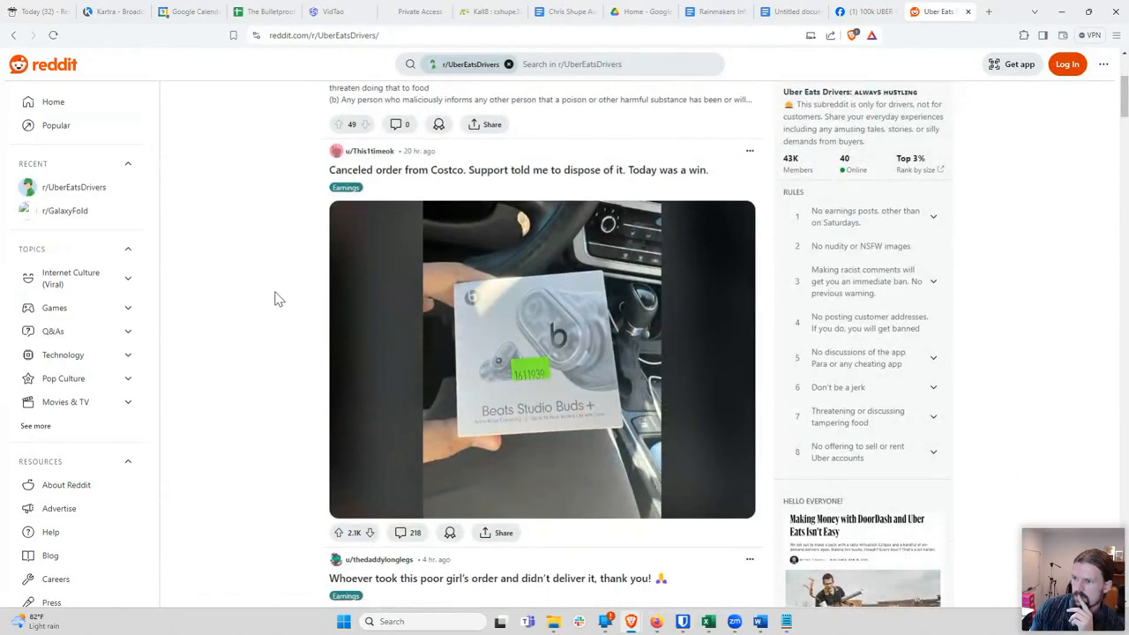
pyautogui.scroll(-1, 279, 298)
pyautogui.scroll(-1, 279, 299)
pyautogui.scroll(-1, 279, 299)
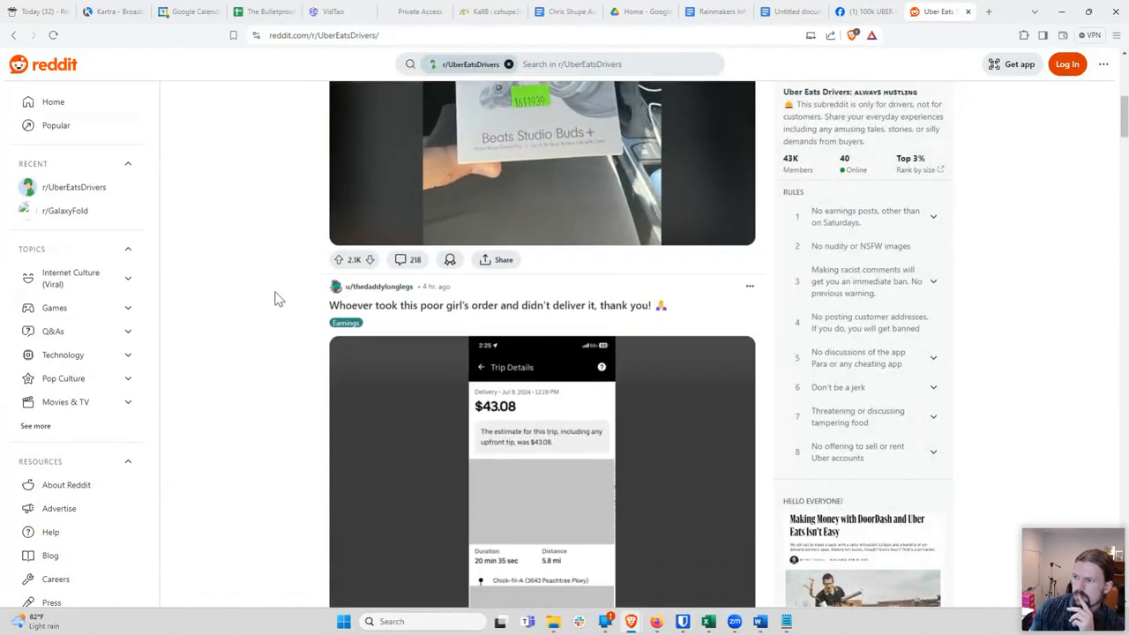
pyautogui.scroll(-2, 279, 299)
pyautogui.scroll(-2, 279, 299)
pyautogui.scroll(-1, 279, 299)
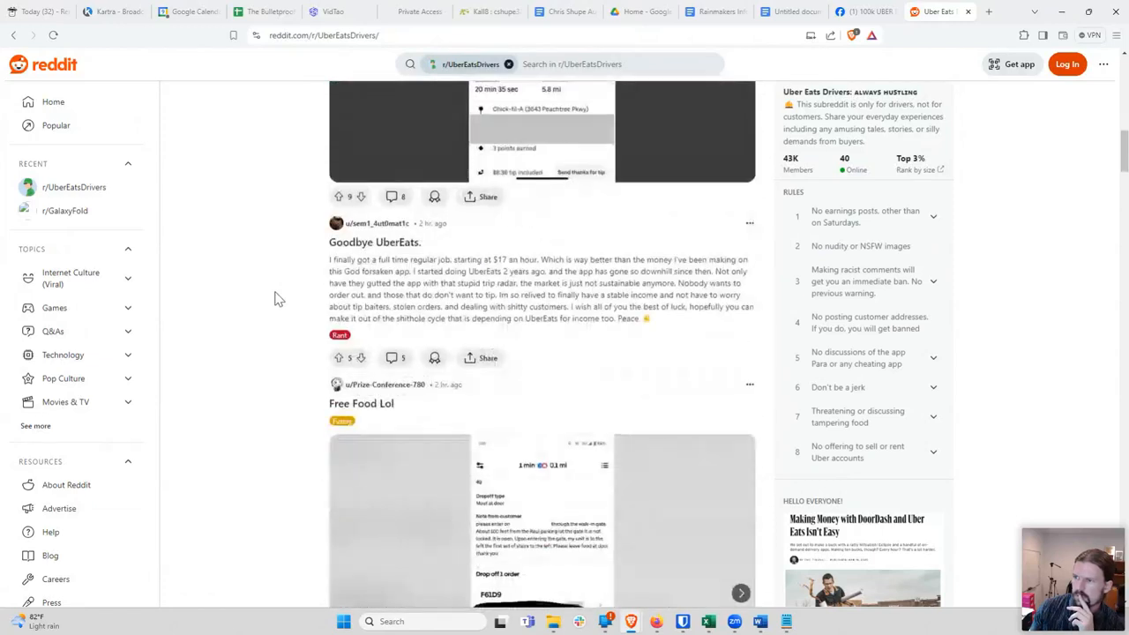
pyautogui.scroll(-3, 278, 299)
pyautogui.scroll(-3, 279, 299)
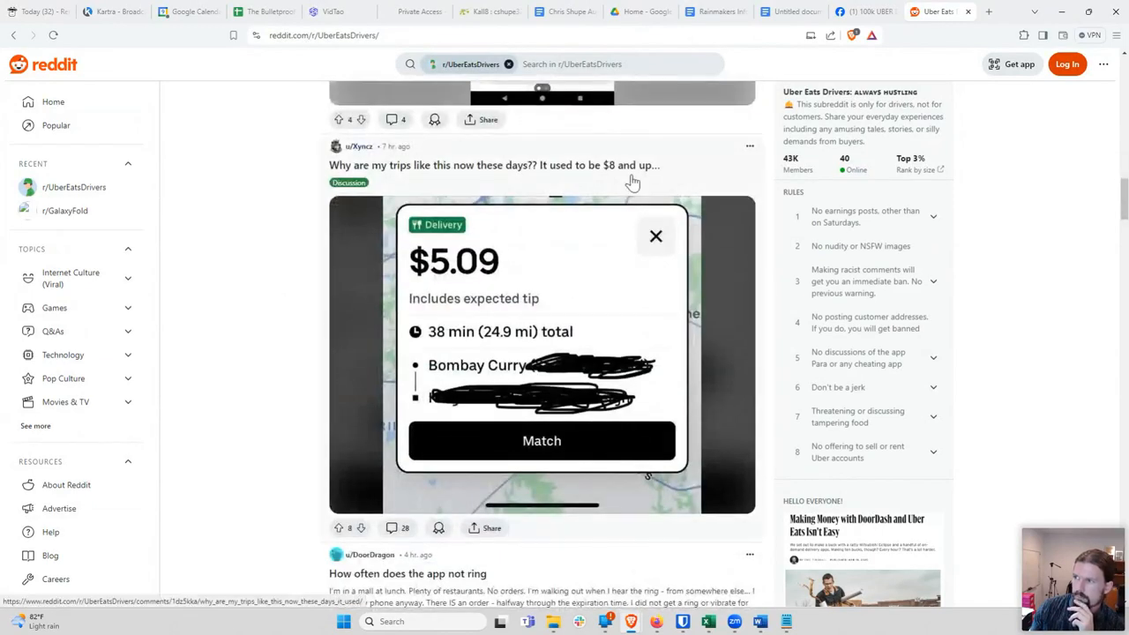
pyautogui.scroll(-3, 272, 308)
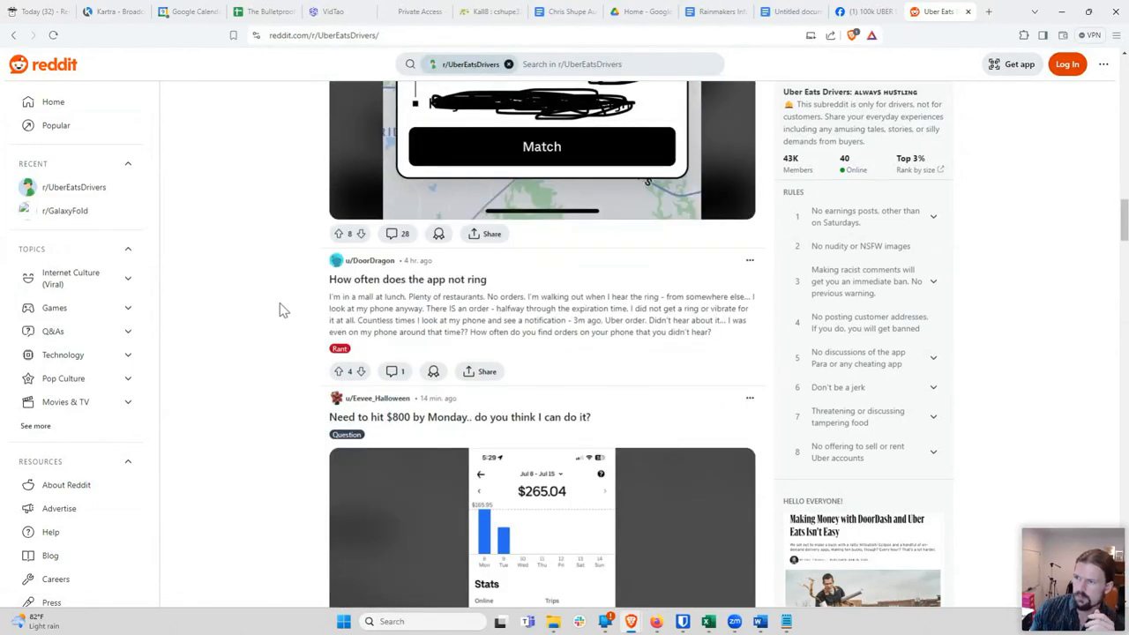
pyautogui.scroll(2, 255, 313)
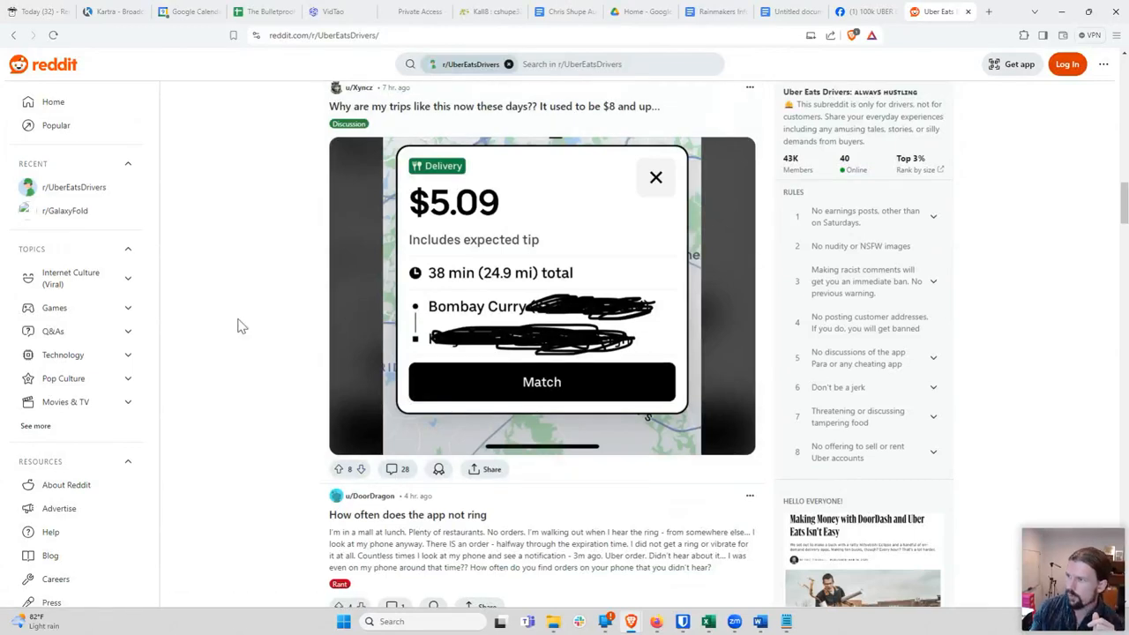
pyautogui.scroll(1, 240, 327)
pyautogui.scroll(2, 240, 326)
pyautogui.scroll(2, 254, 330)
pyautogui.scroll(1, 254, 330)
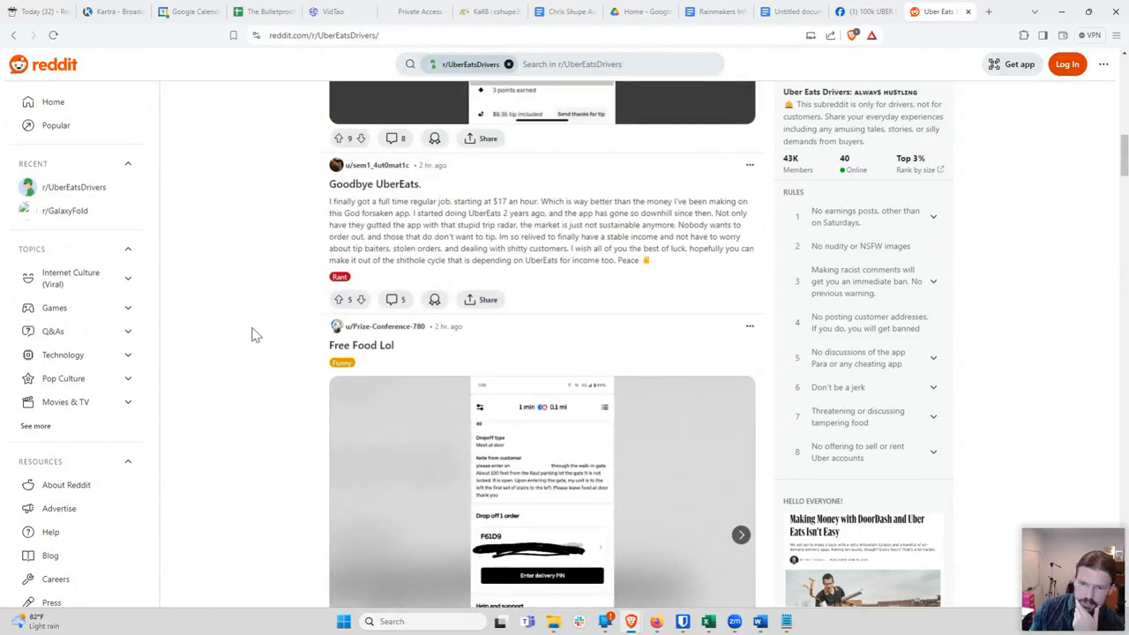
pyautogui.scroll(1, 254, 333)
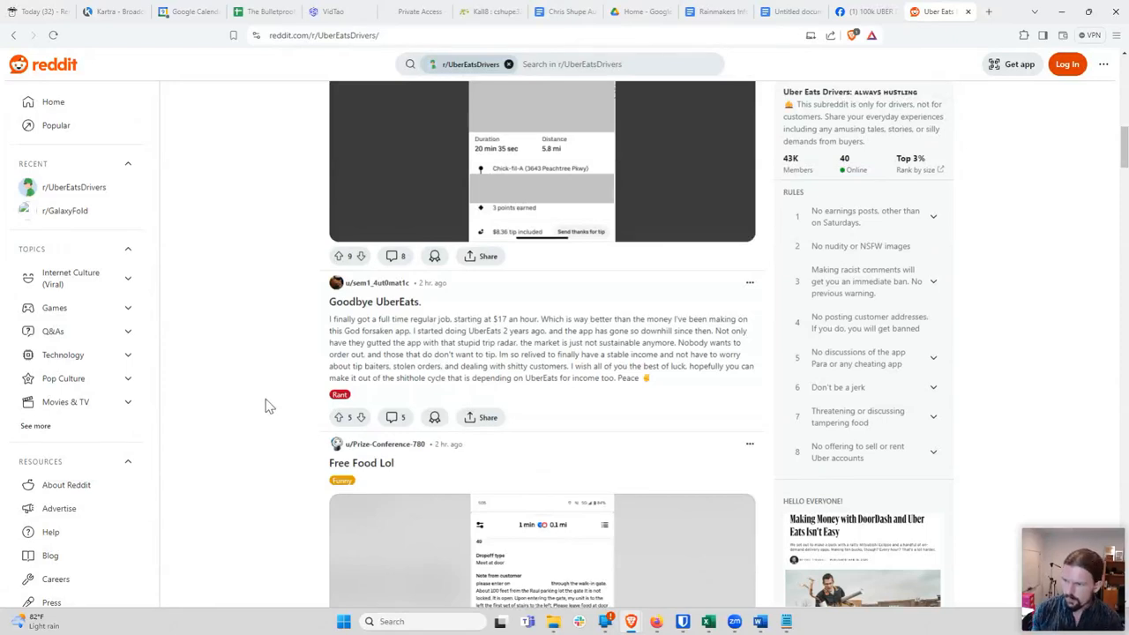
pyautogui.scroll(1, 285, 397)
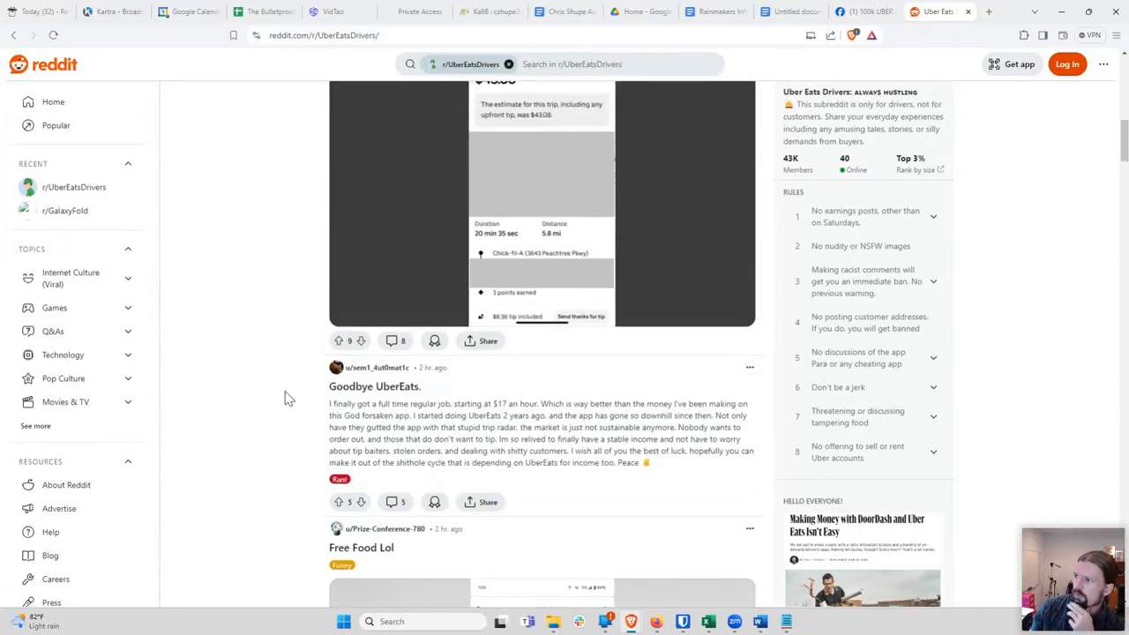
pyautogui.scroll(2, 289, 399)
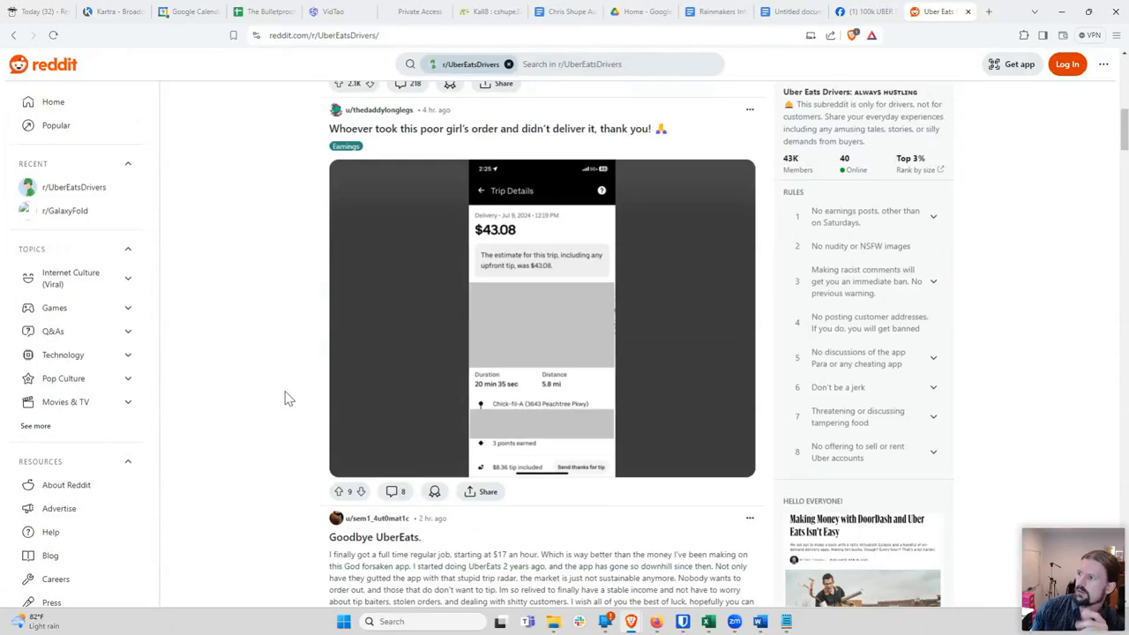
pyautogui.scroll(1, 285, 397)
pyautogui.scroll(2, 284, 397)
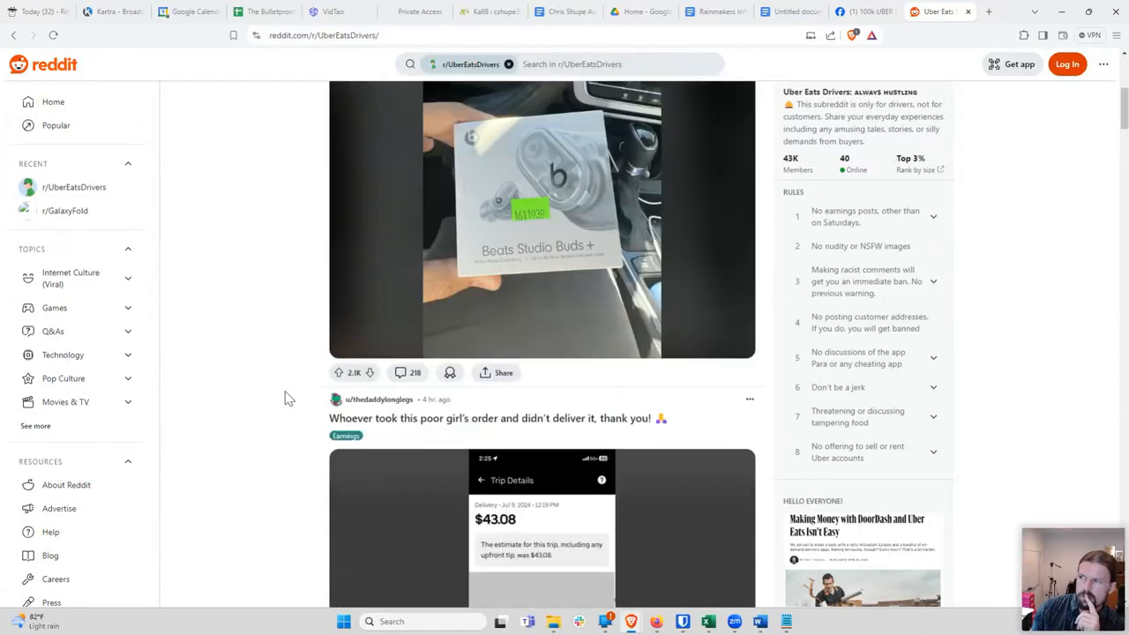
pyautogui.scroll(2, 285, 397)
pyautogui.scroll(1, 284, 397)
pyautogui.scroll(2, 285, 397)
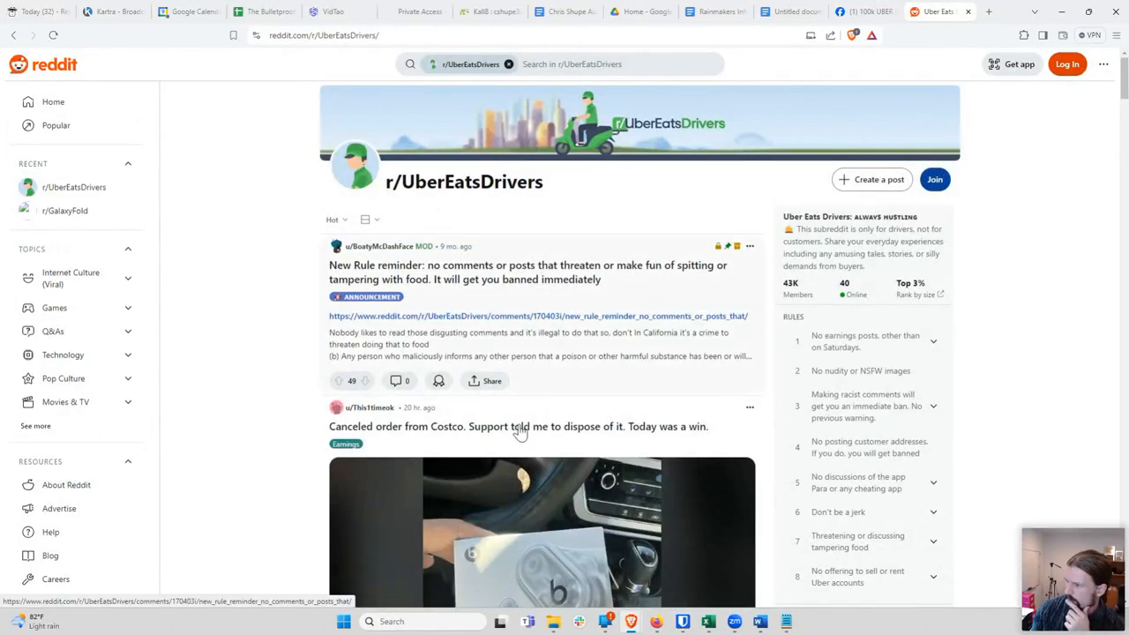
pyautogui.scroll(-1, 937, 421)
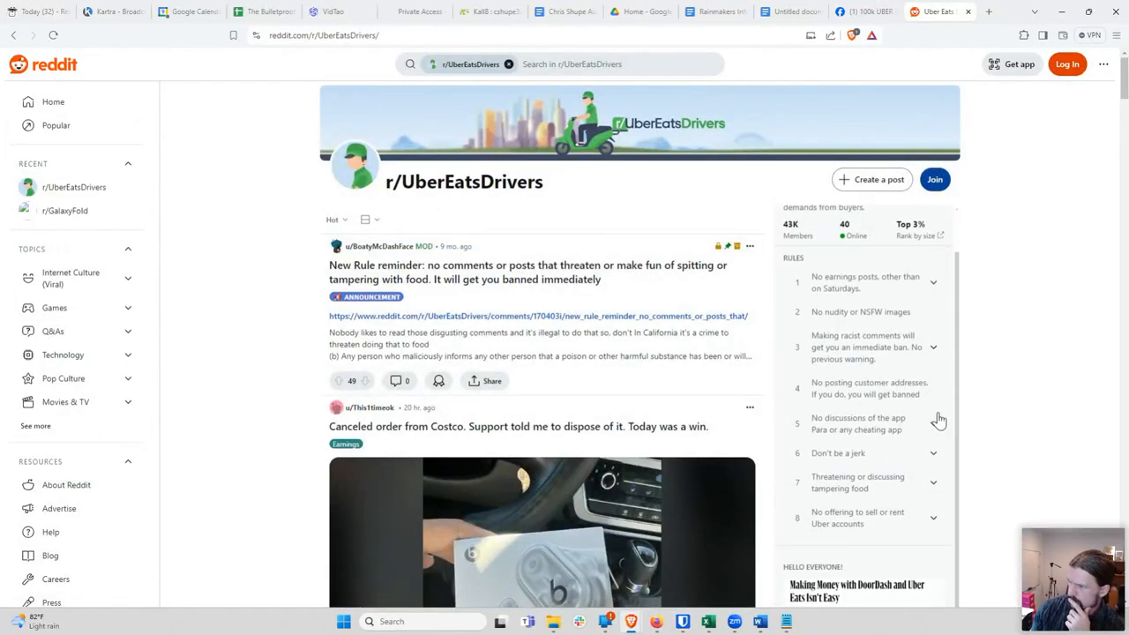
pyautogui.scroll(1, 937, 420)
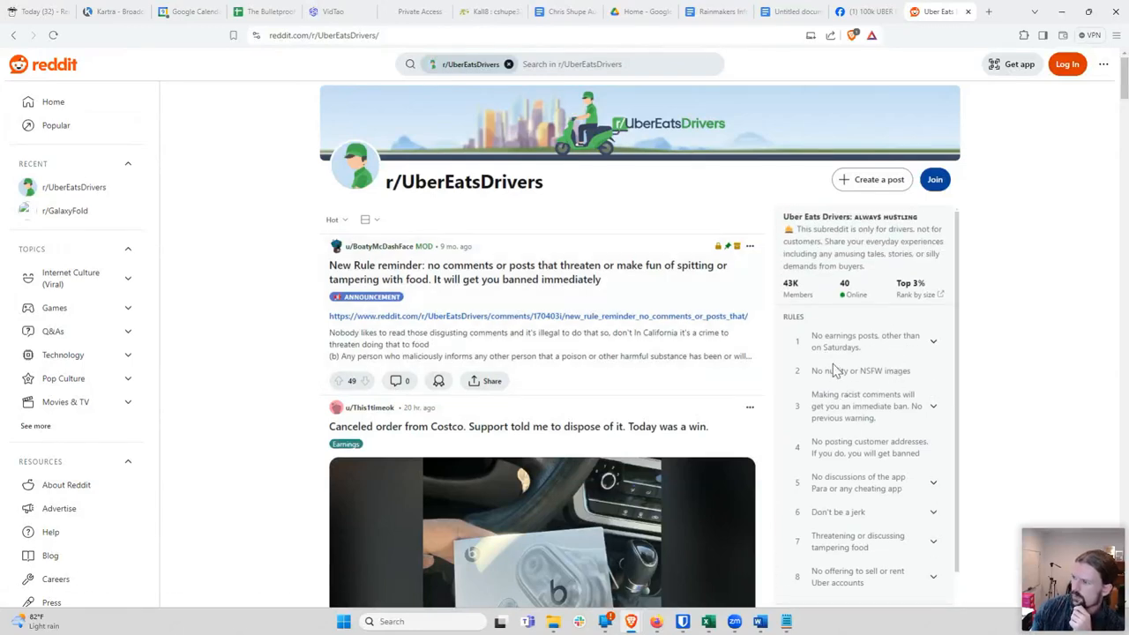
pyautogui.scroll(-1, 855, 374)
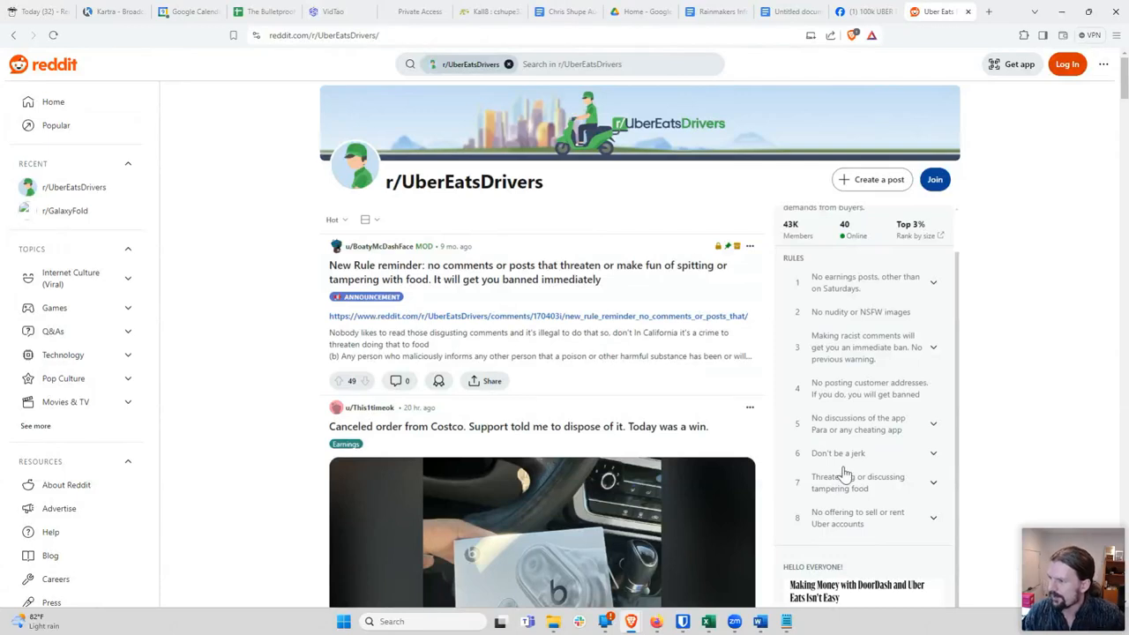
pyautogui.scroll(-1, 845, 474)
pyautogui.scroll(2, 845, 475)
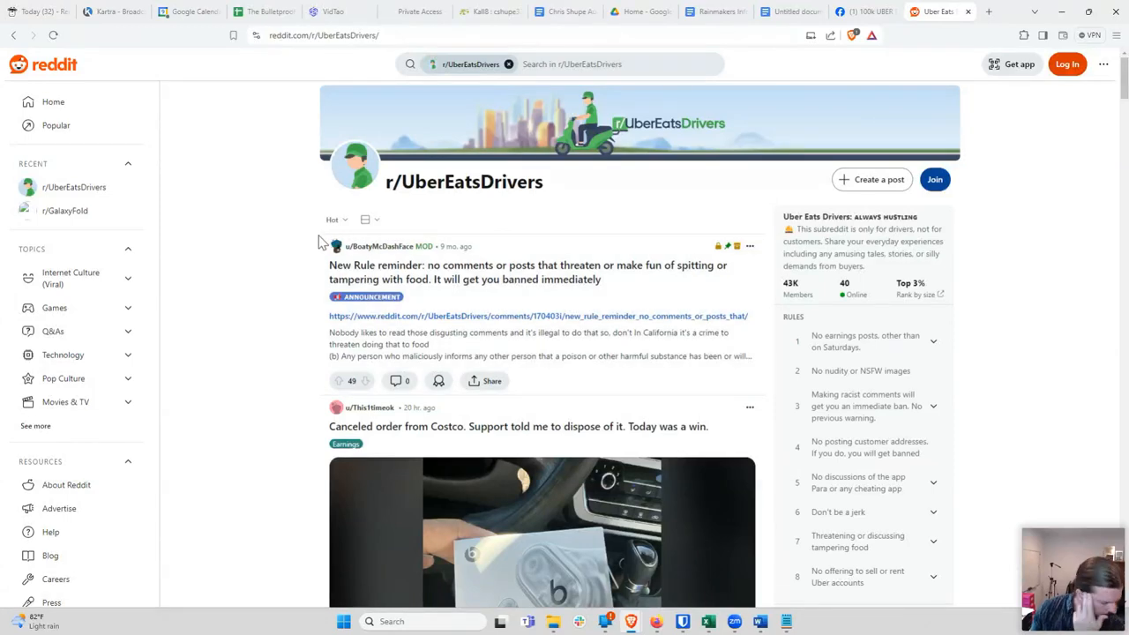
# - Glance at 'Post' in the doc's process list, return to 100k UBER DRIVERS and begin a new post
pyautogui.click(859, 12)
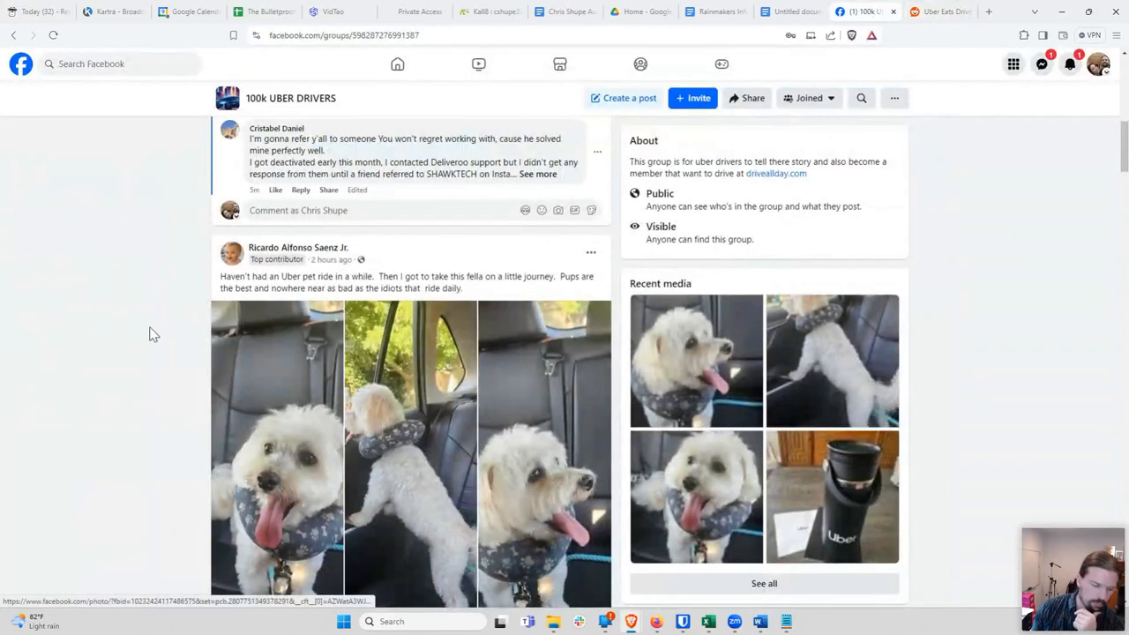
pyautogui.scroll(2, 110, 349)
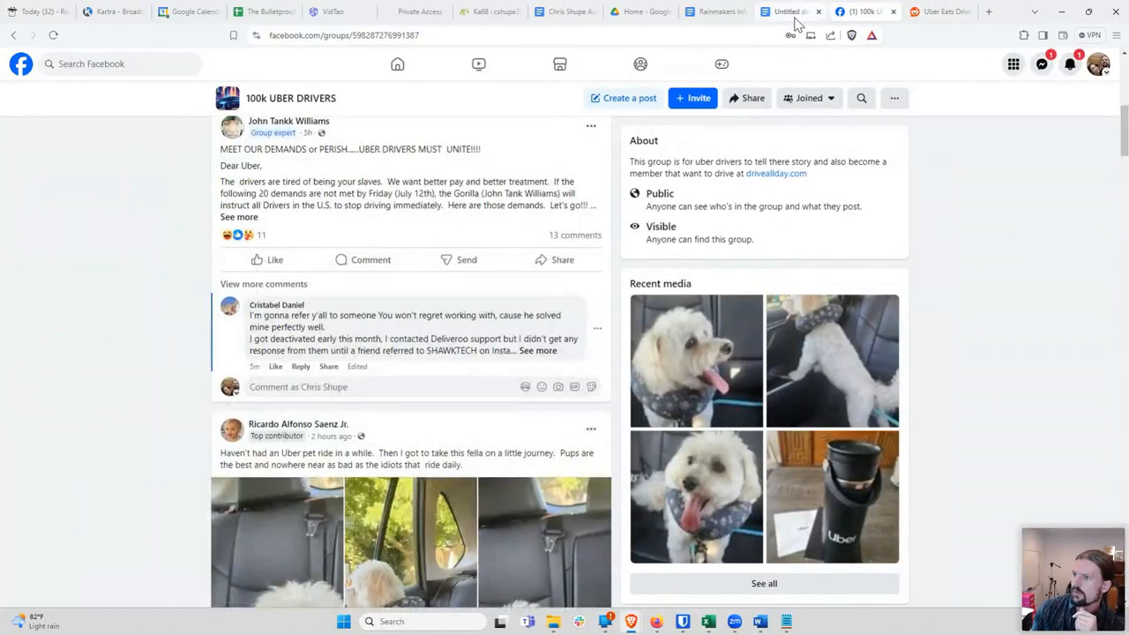
pyautogui.click(788, 12)
pyautogui.moveTo(394, 329); pyautogui.dragTo(459, 329)
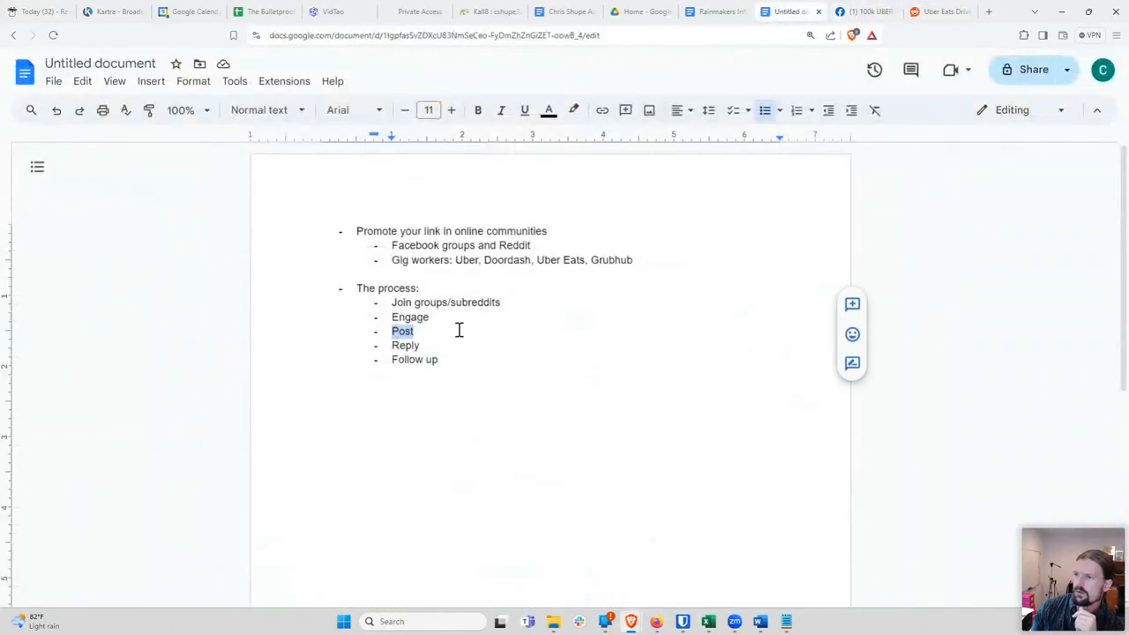
pyautogui.click(458, 328)
pyautogui.click(864, 11)
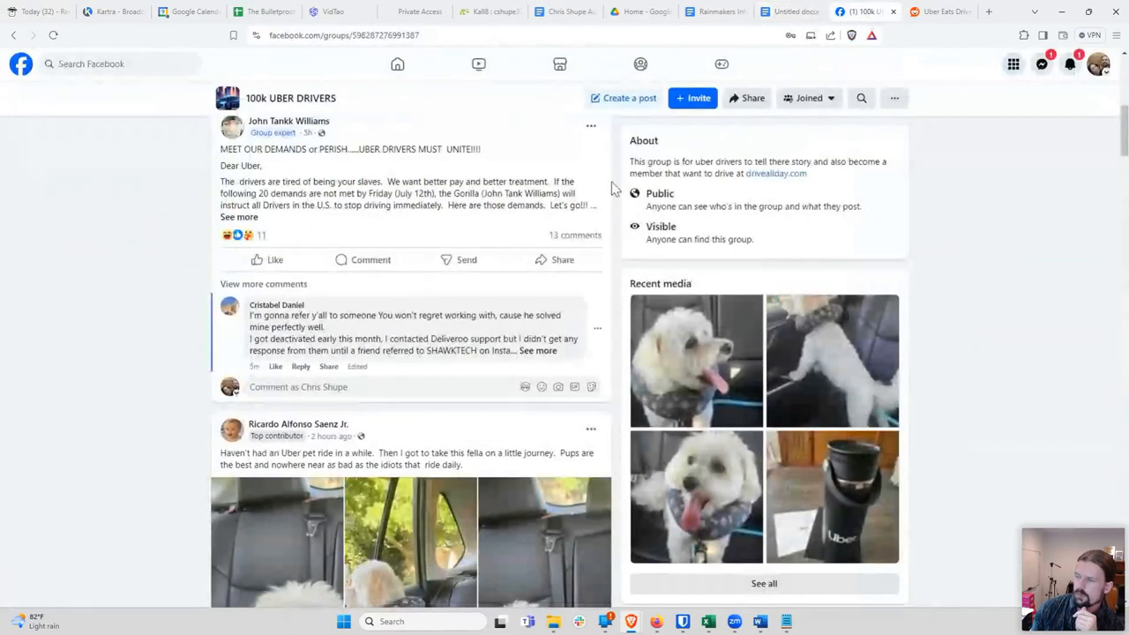
pyautogui.scroll(1, 151, 397)
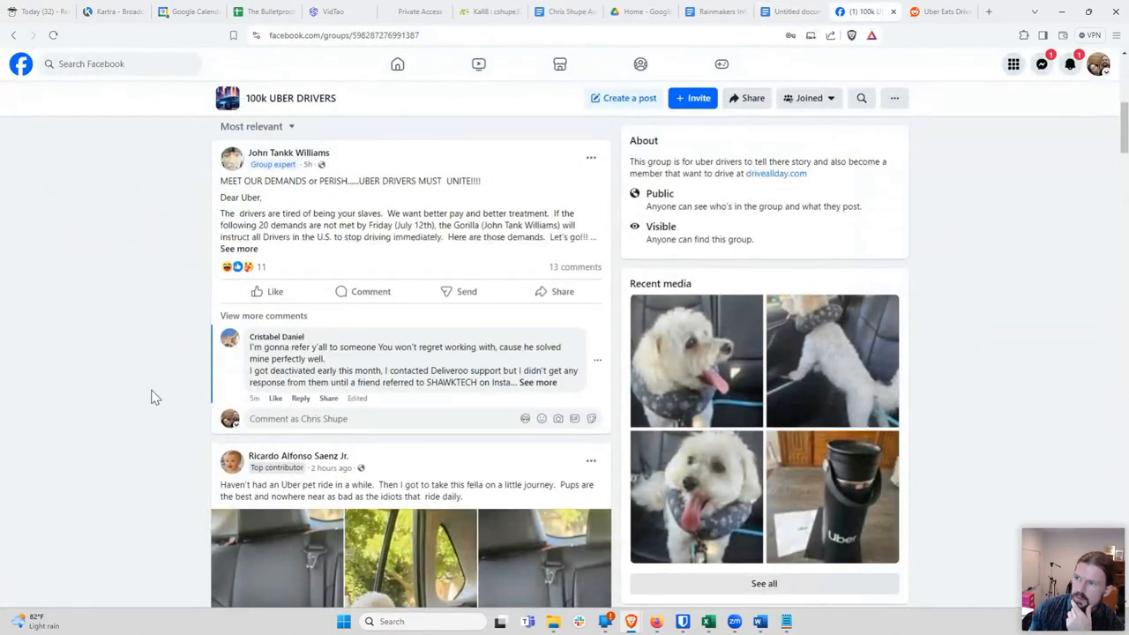
pyautogui.scroll(4, 151, 396)
pyautogui.scroll(-2, 151, 397)
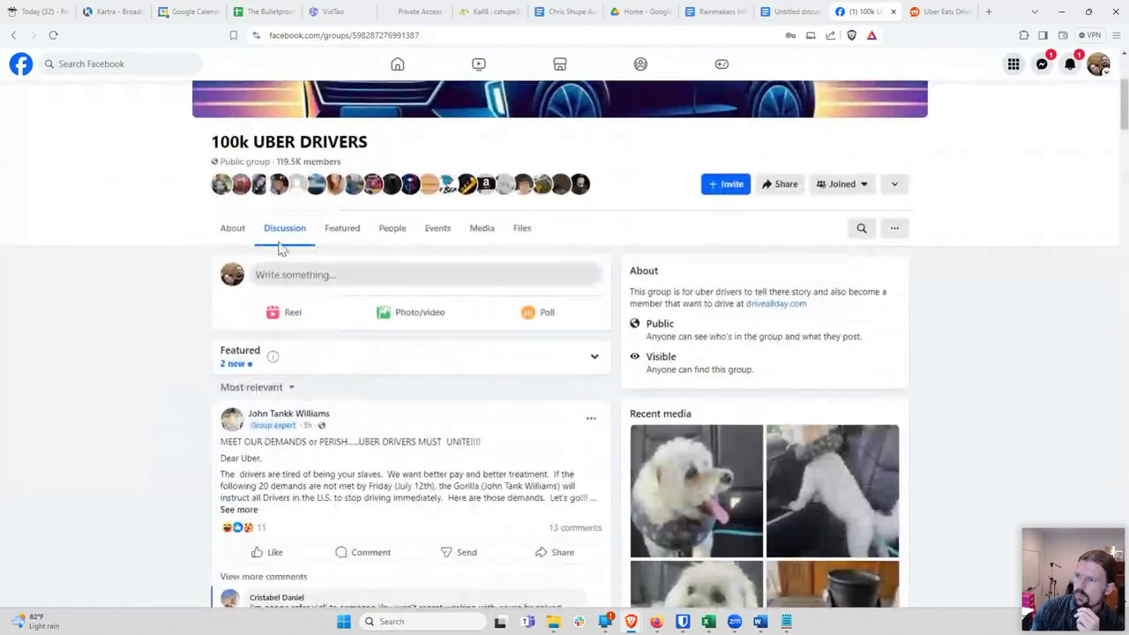
pyautogui.click(335, 282)
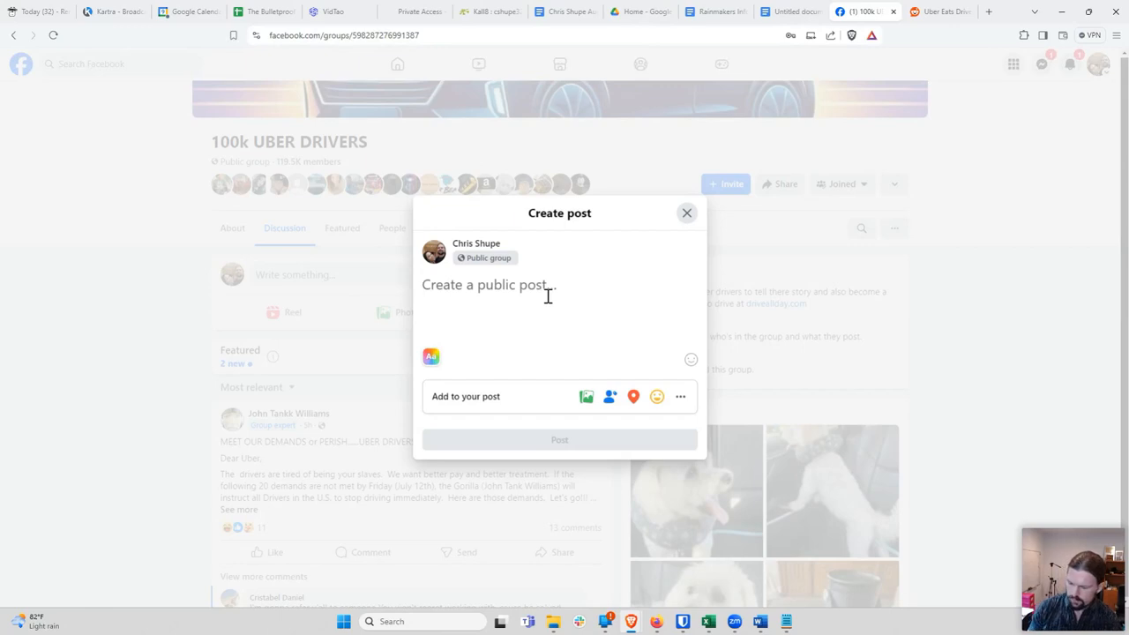
pyautogui.write('Did anyone ')
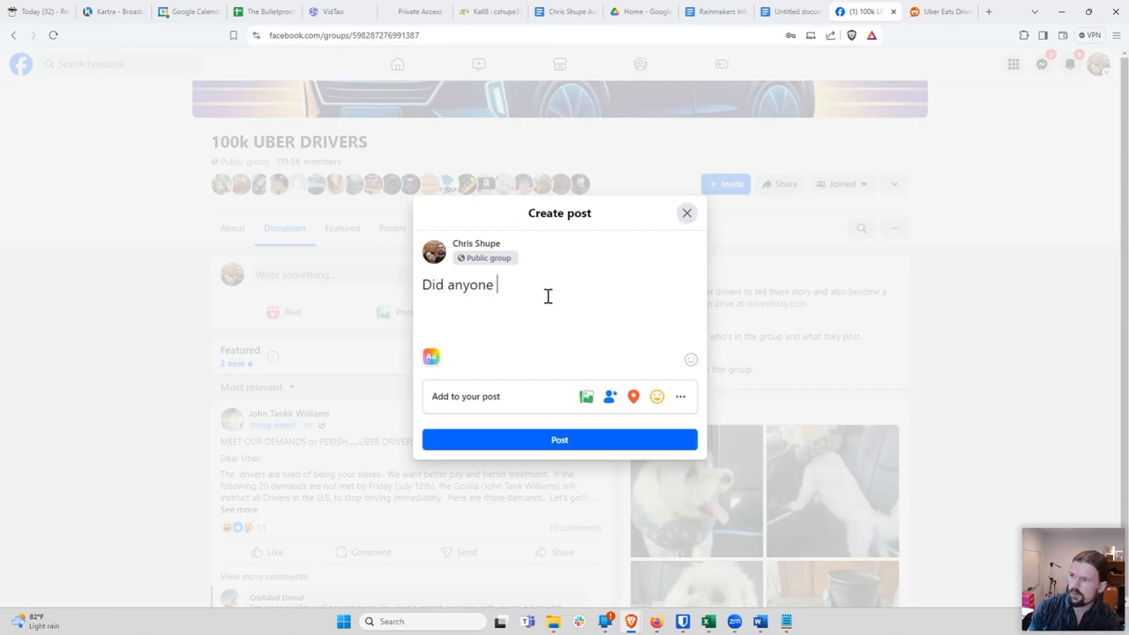
pyautogui.write('else claim the s')
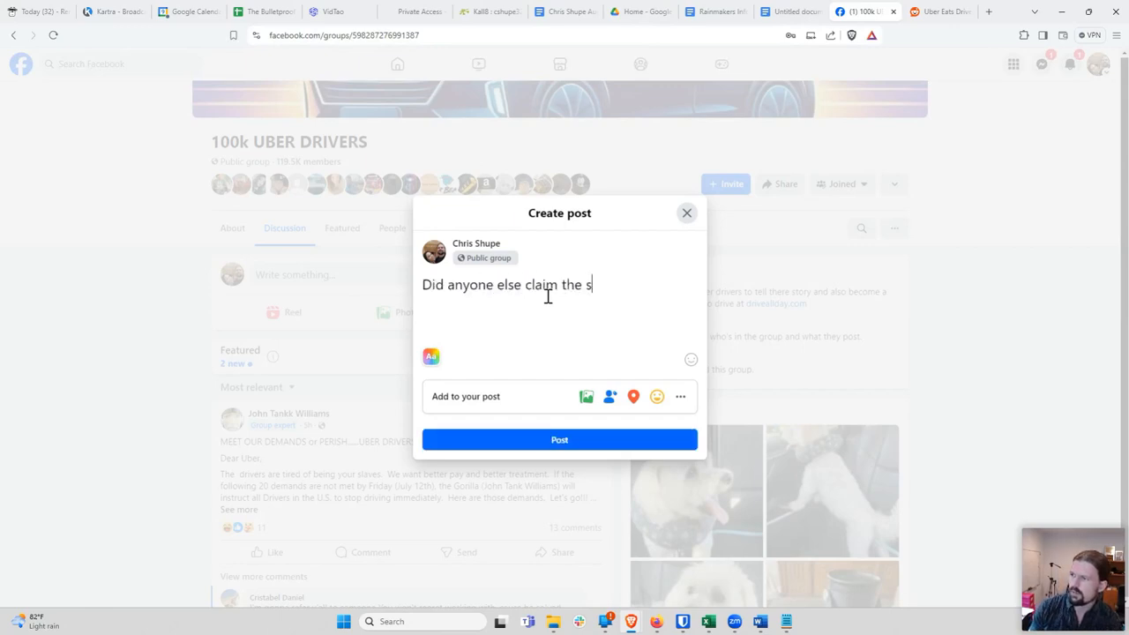
pyautogui.write('elf employed t')
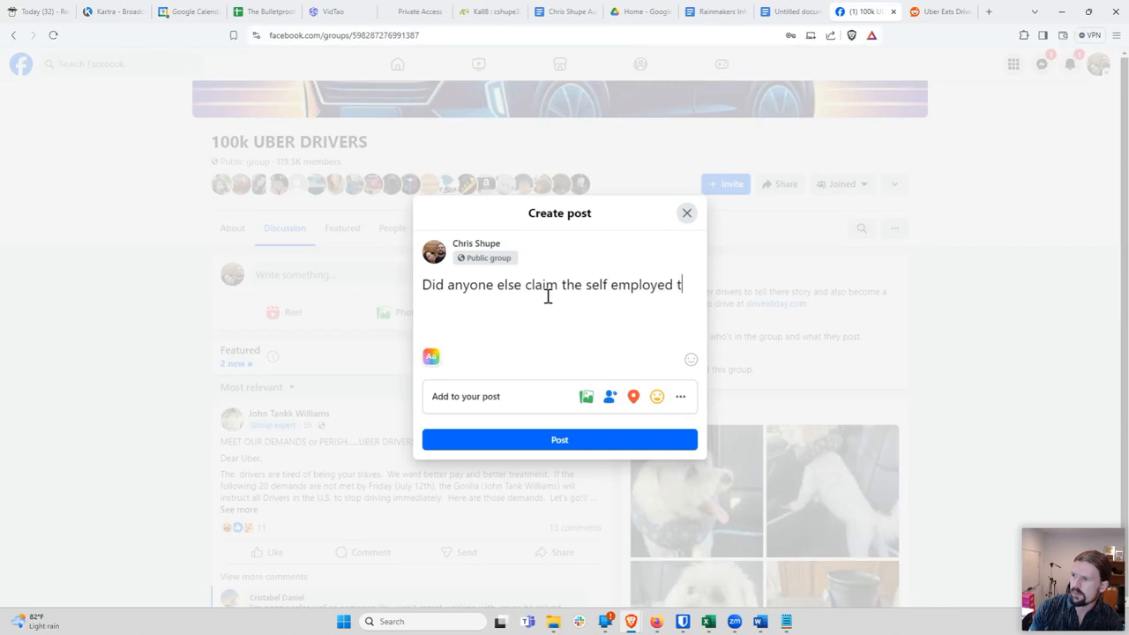
pyautogui.write('ax credit that ')
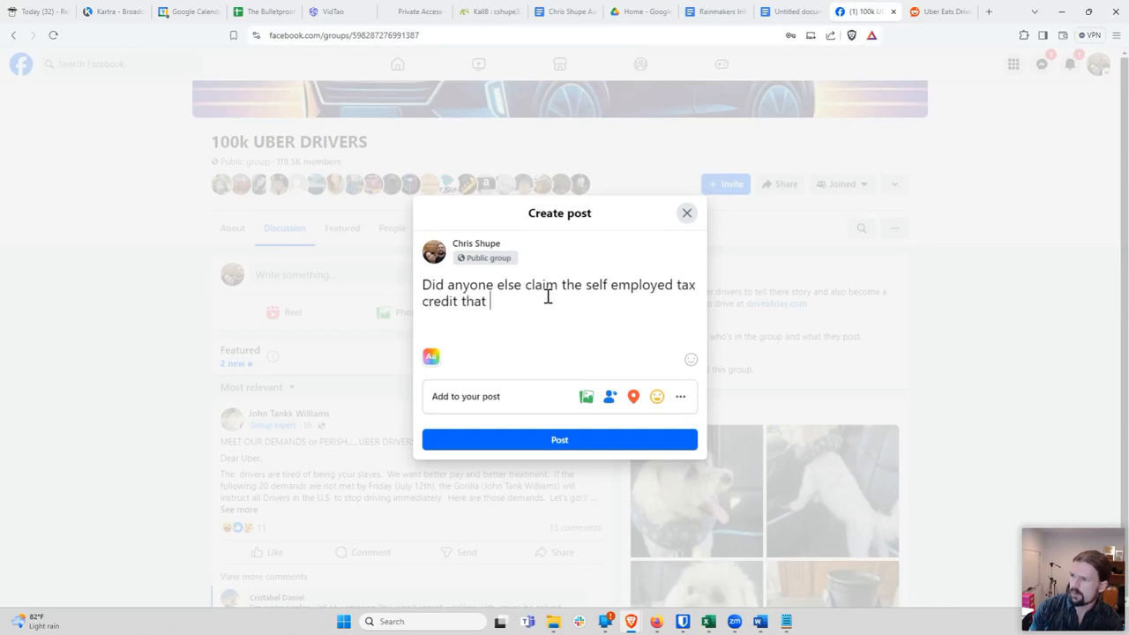
pyautogui.write('was part of the ')
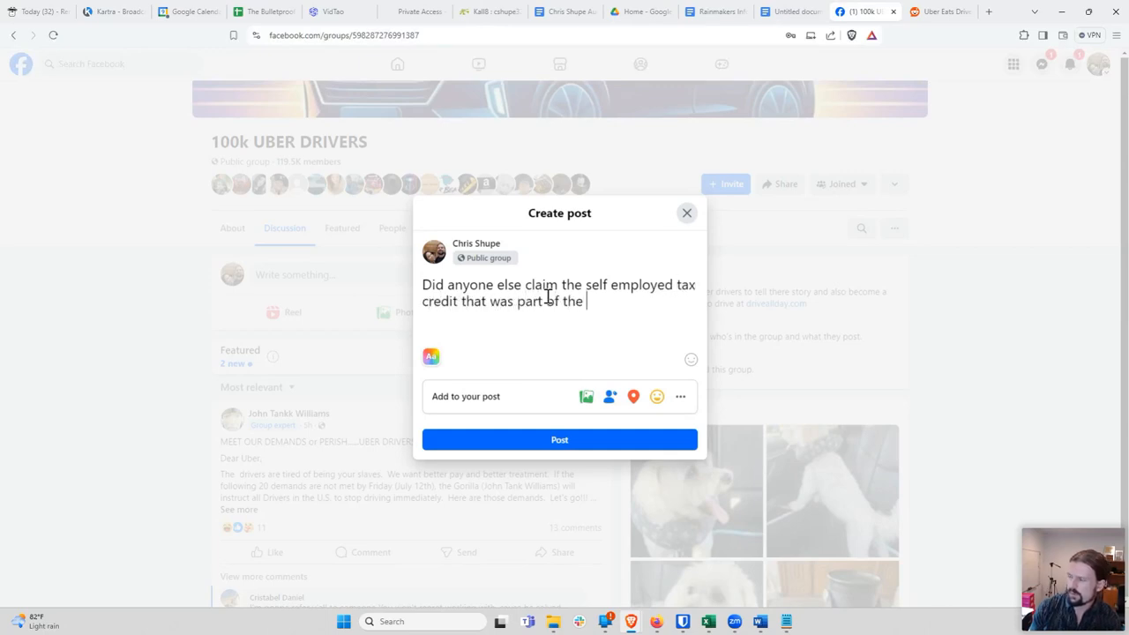
pyautogui.write('COVID rele')
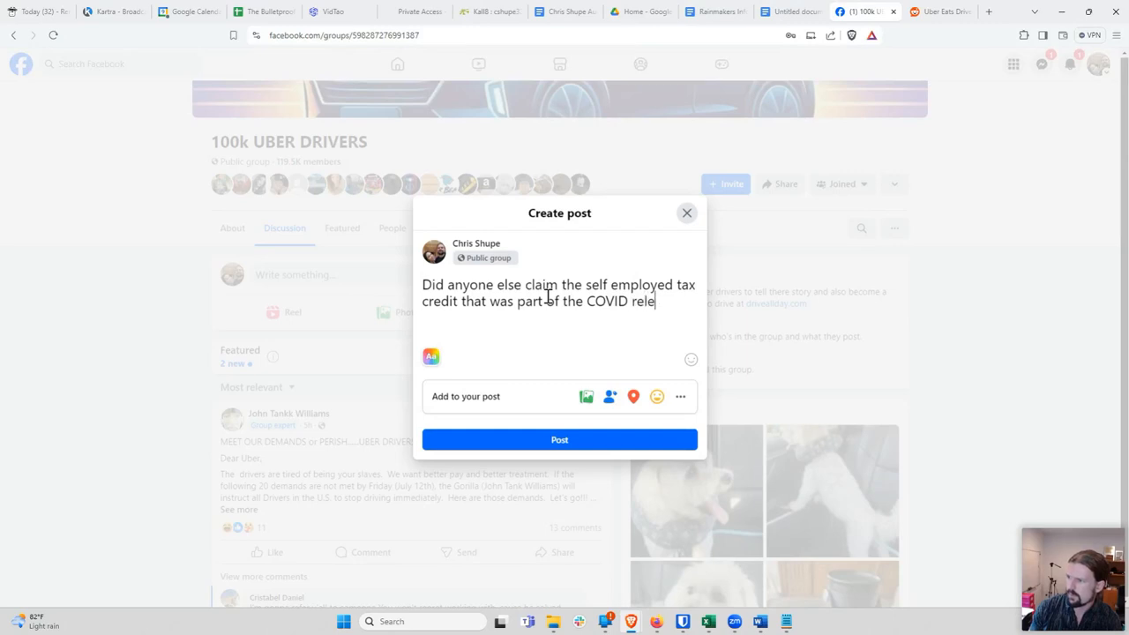
pyautogui.write('ief from ')
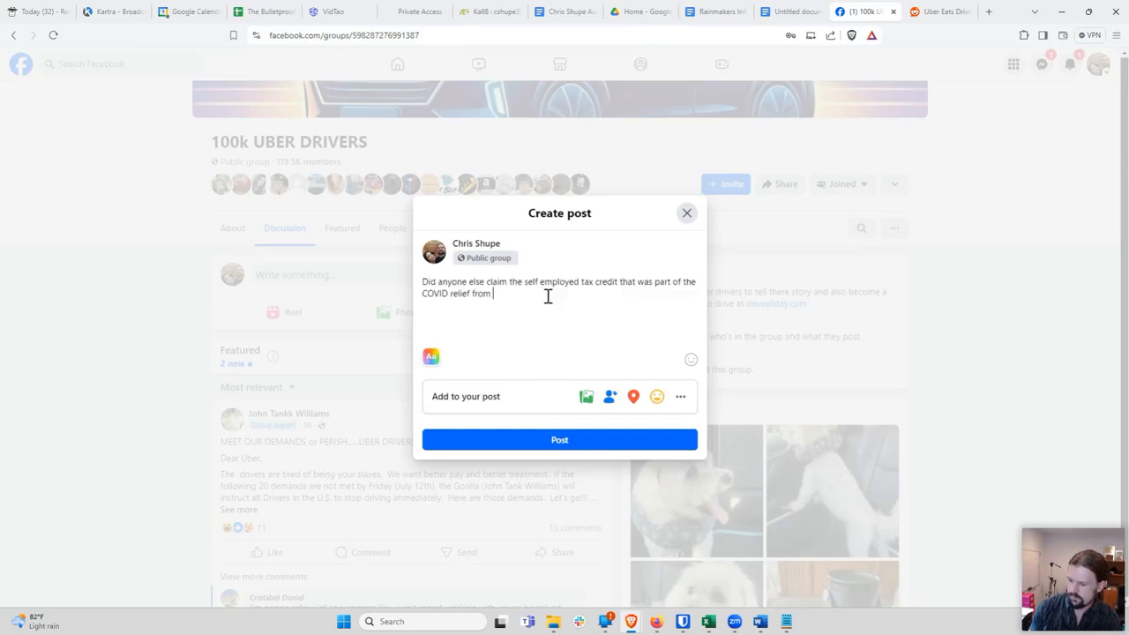
pyautogui.write('2020 and')
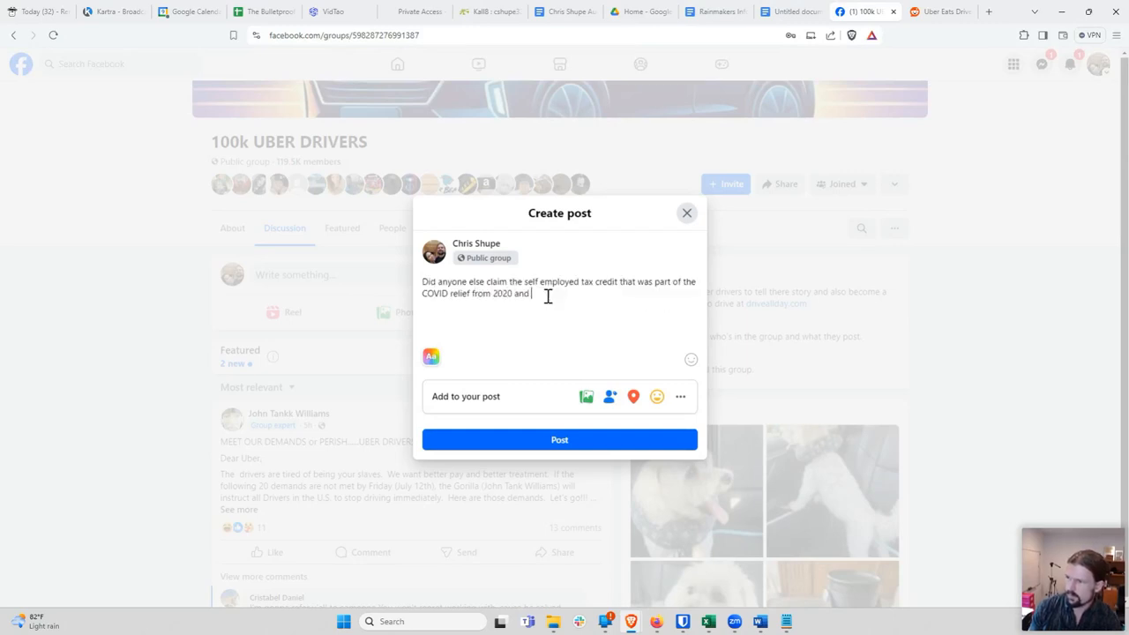
pyautogui.write(' 2021?')
pyautogui.write('just')
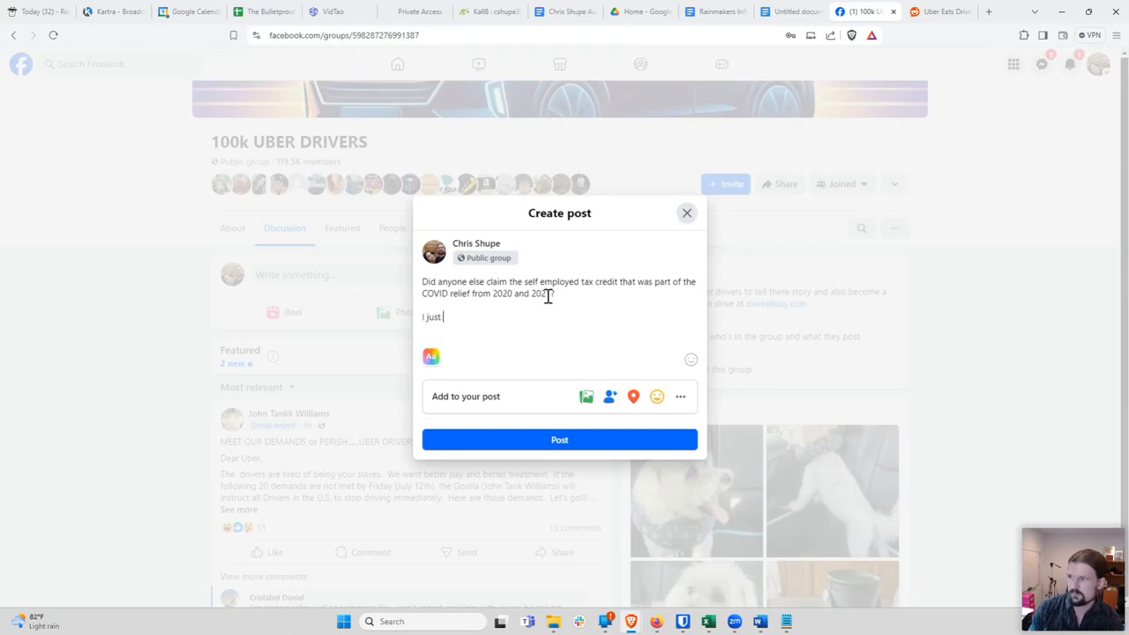
# - Draft the self-employed COVID tax credit question with a follow-up about getting $2000 from the IRS
pyautogui.press('BackSpace')
pyautogui.press('BackSpace')
pyautogui.press('BackSpace')
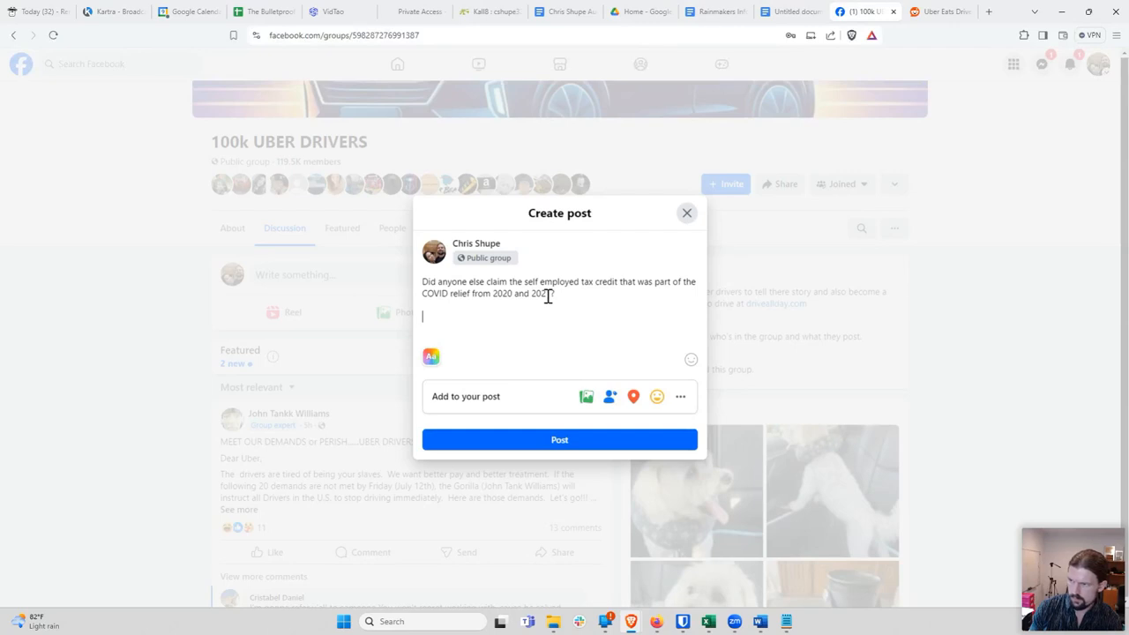
pyautogui.write('For some reason I j')
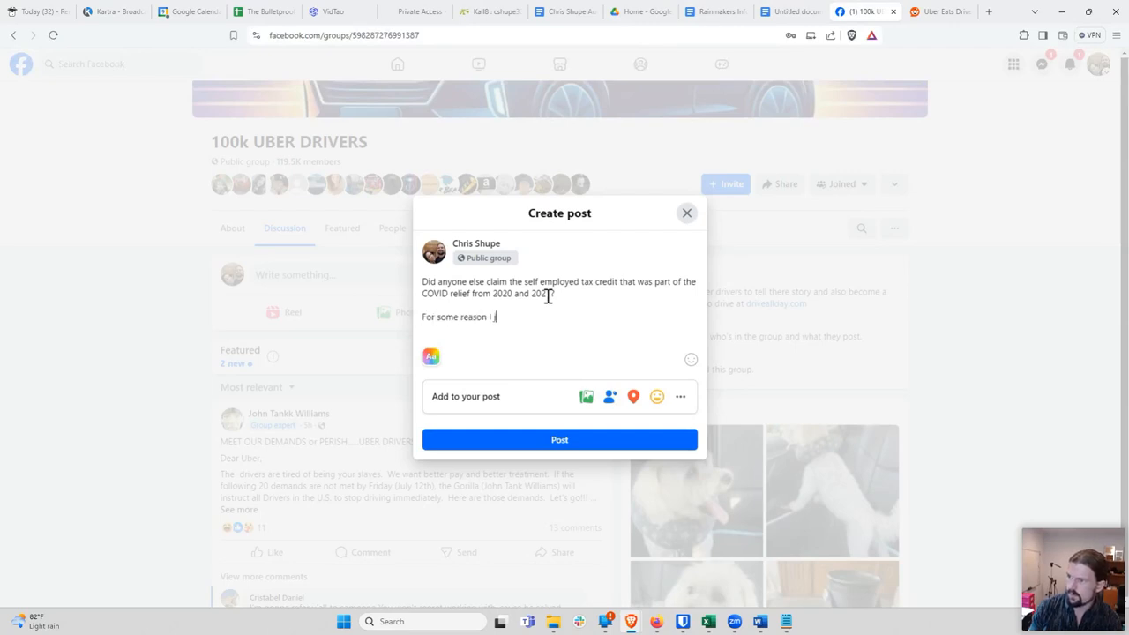
pyautogui.write('ust found abou')
pyautogui.press('BackSpace')
pyautogui.press('BackSpace')
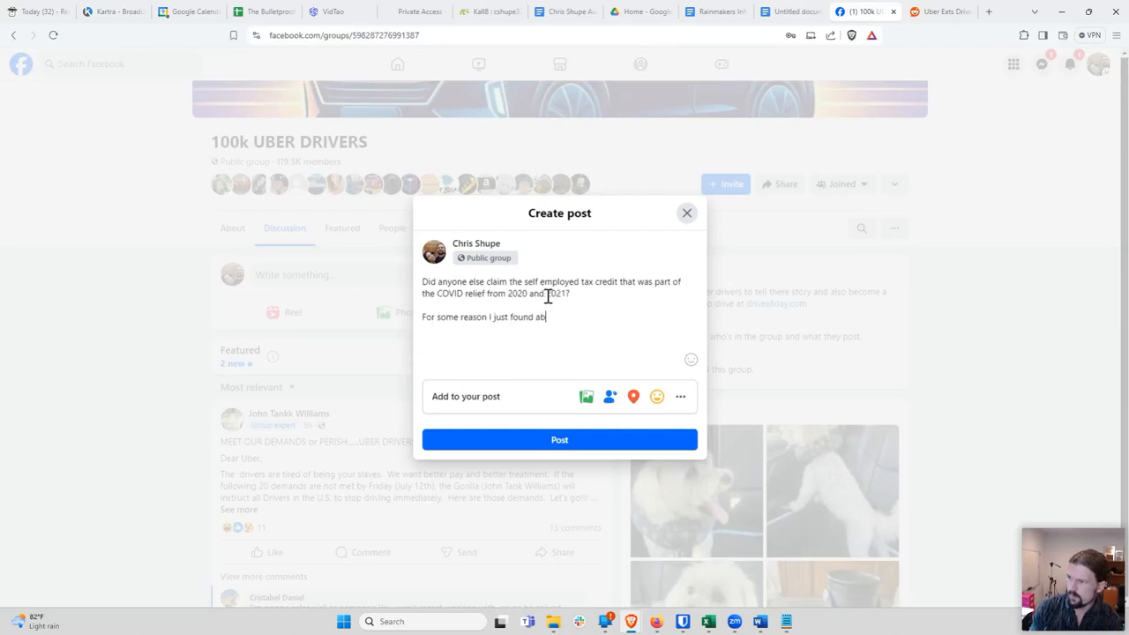
pyautogui.press('BackSpace')
pyautogui.press('BackSpace')
pyautogui.write('out about ')
pyautogui.write('it NOW.')
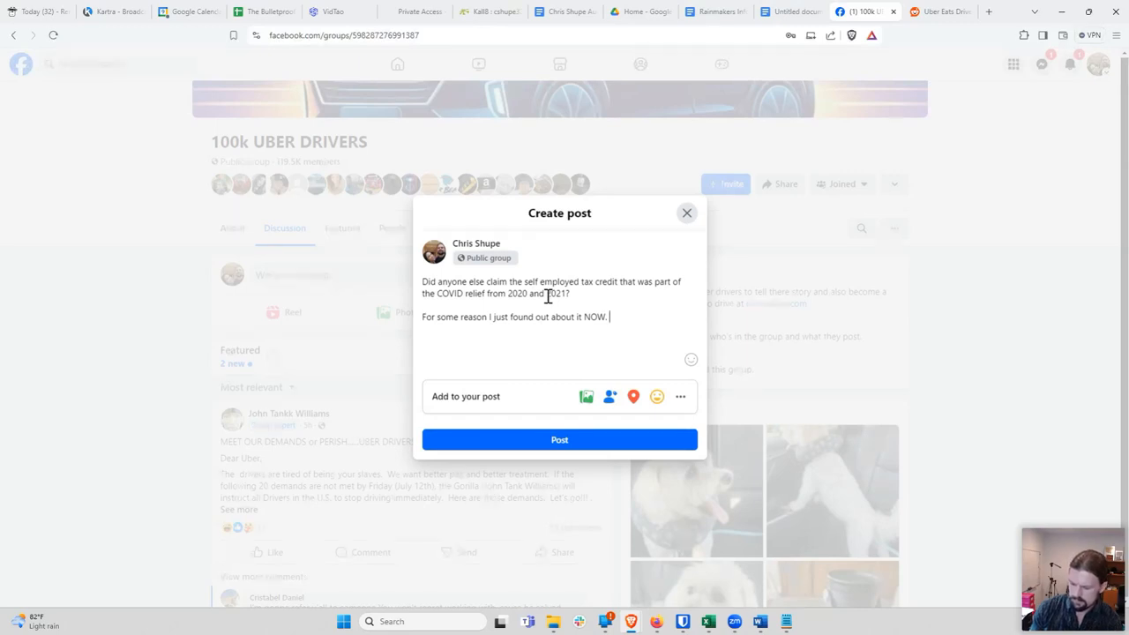
pyautogui.write('Got me ')
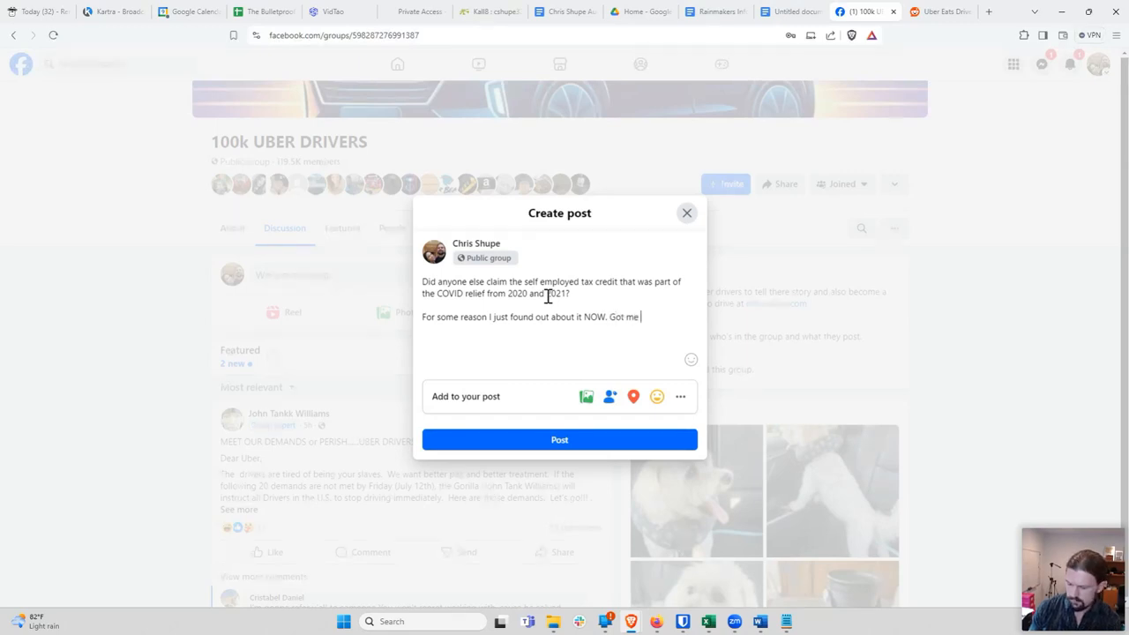
pyautogui.write('$2000 f')
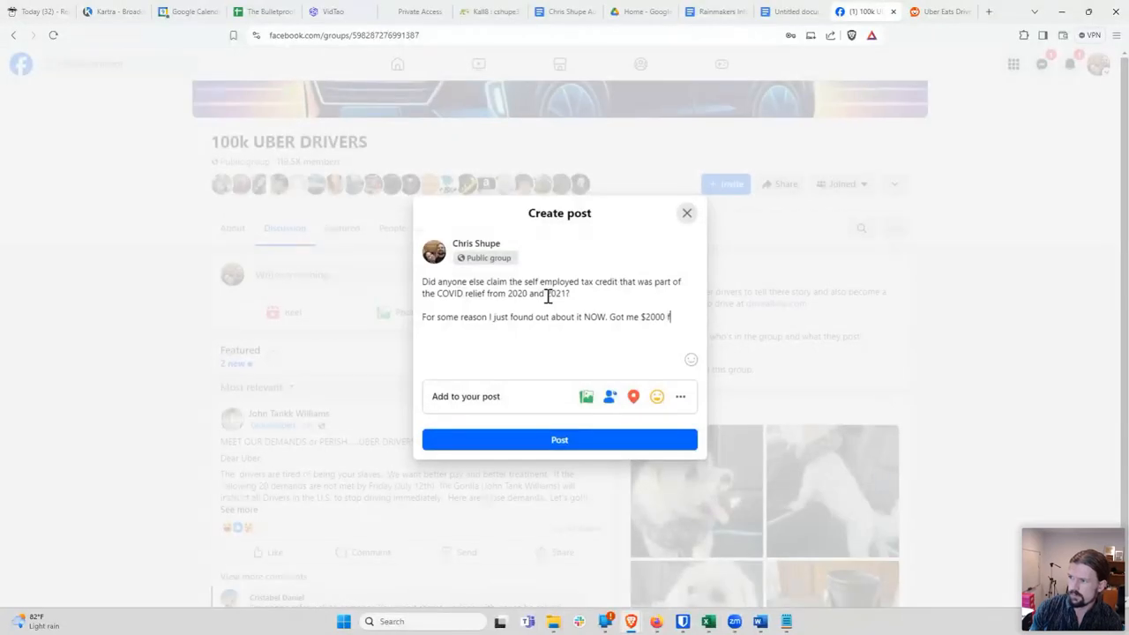
pyautogui.write('ree money from the ')
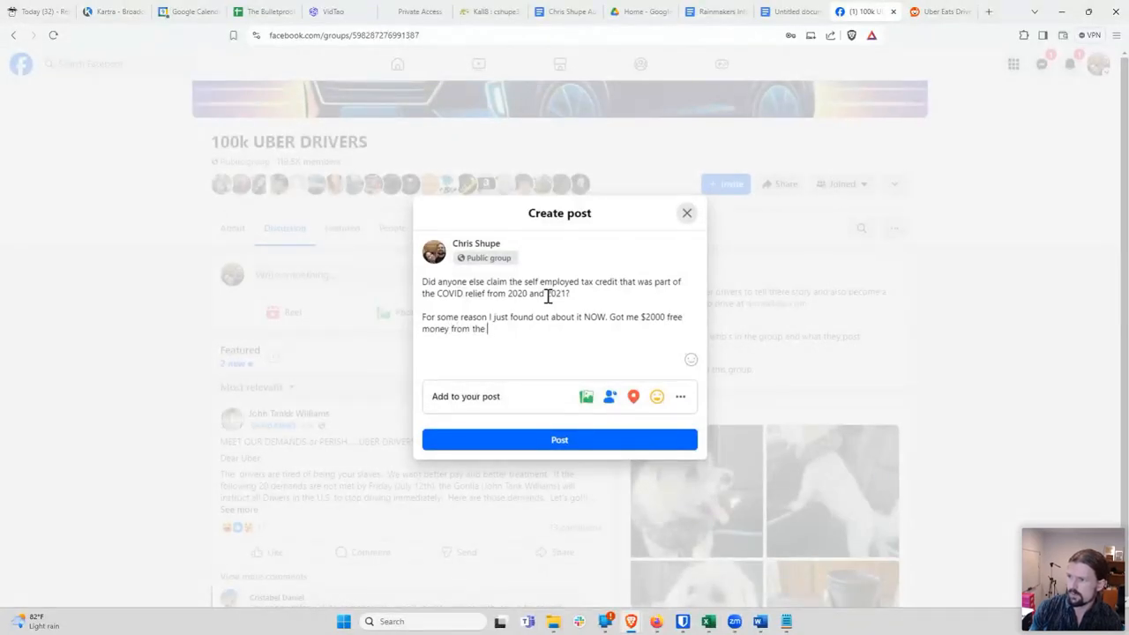
pyautogui.write('IRS.')
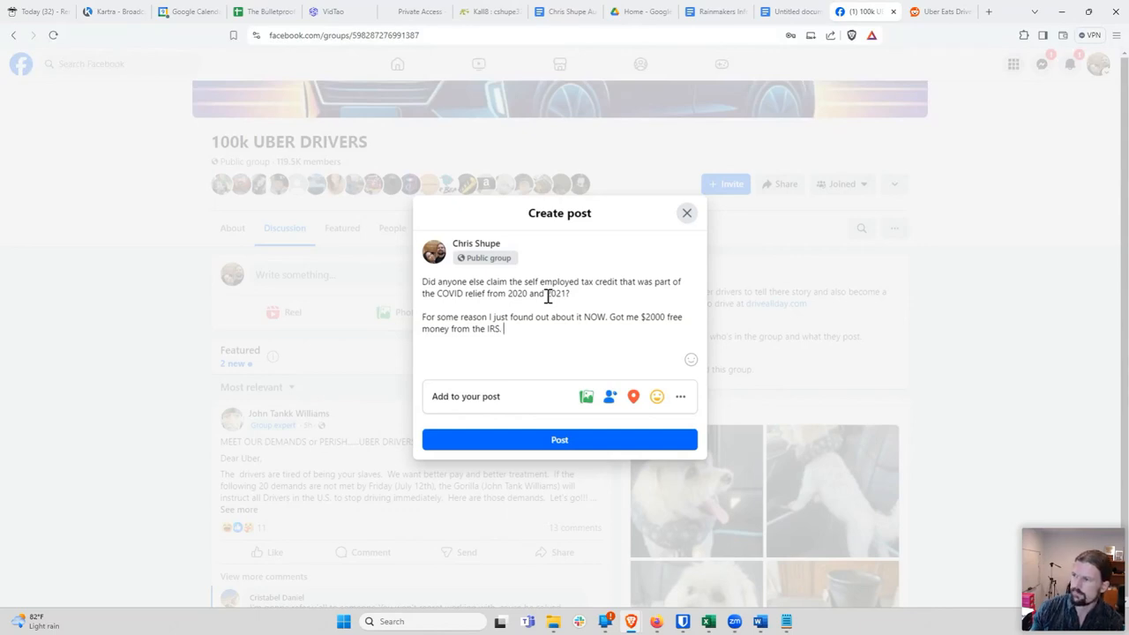
pyautogui.rightClick(542, 328)
# - Reword the second sentence to say 'A friend just told me' instead of 'Got me'
pyautogui.click(527, 334)
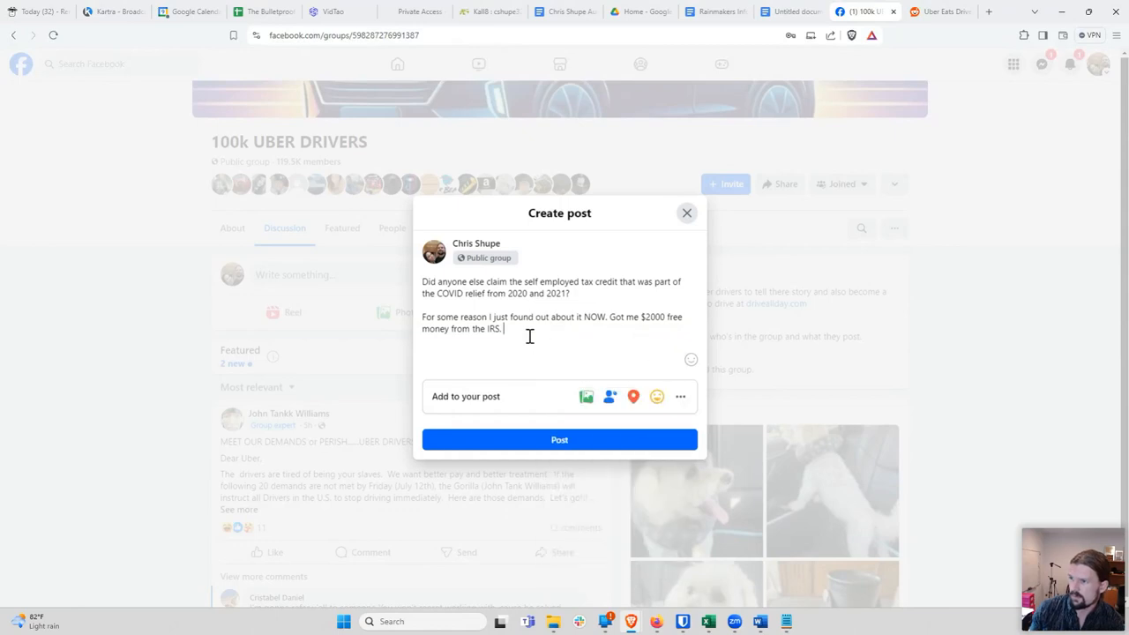
pyautogui.click(648, 320)
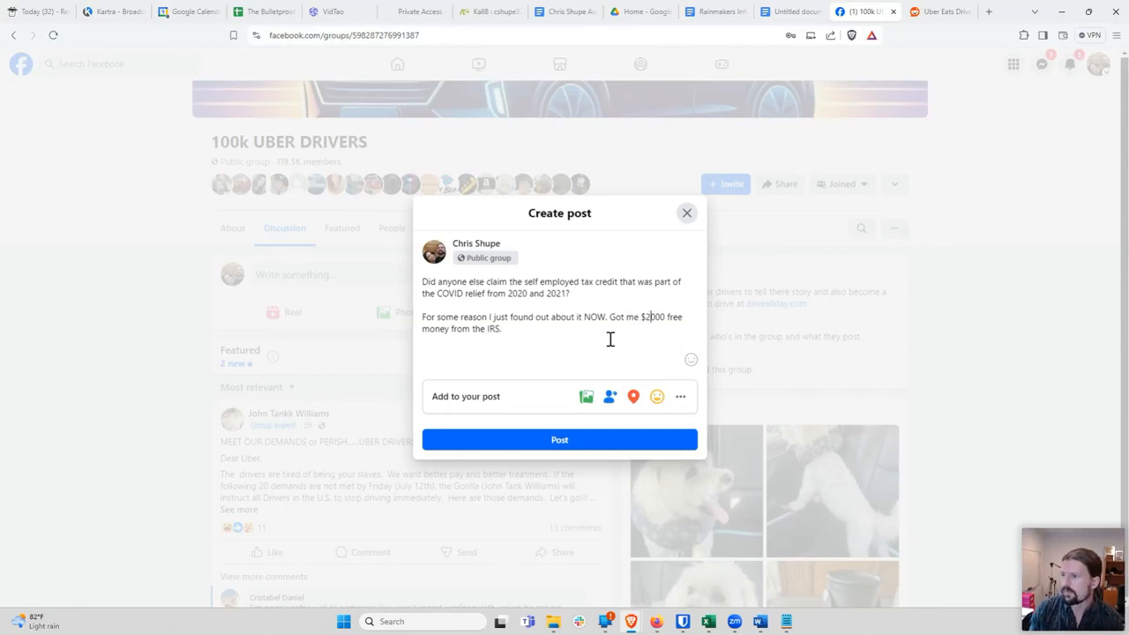
pyautogui.moveTo(640, 317); pyautogui.dragTo(608, 317)
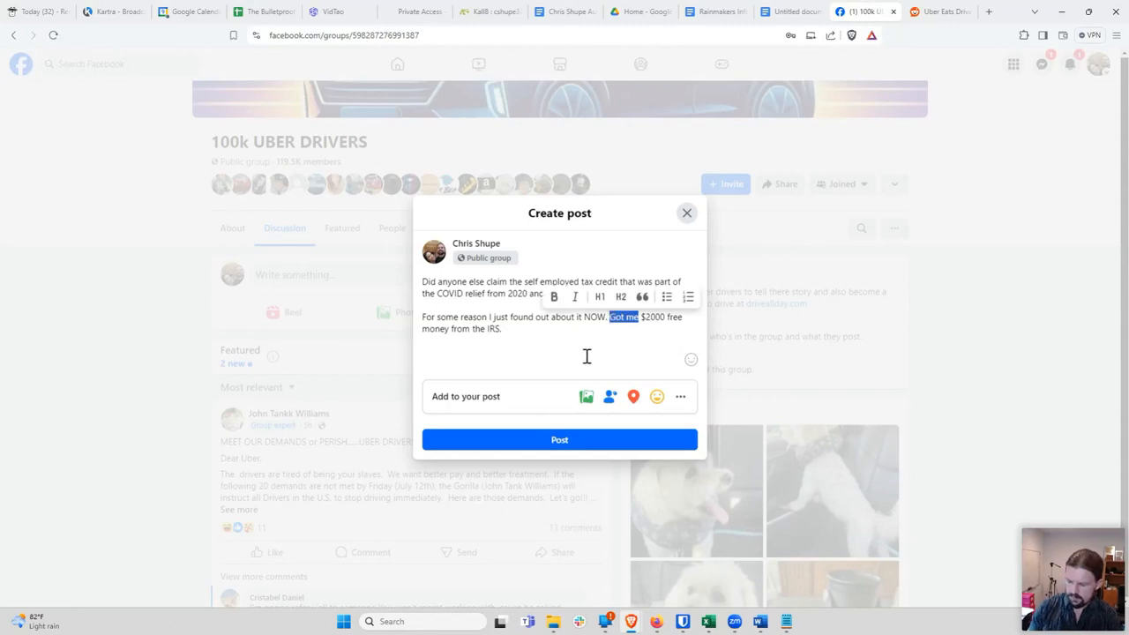
pyautogui.write('A friend told')
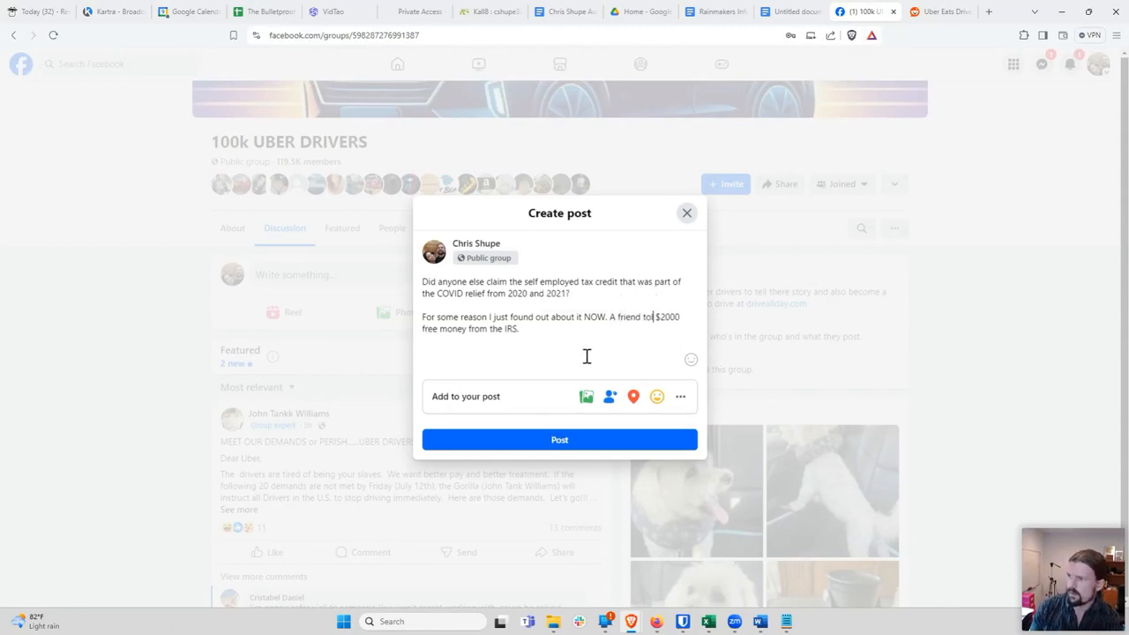
pyautogui.write(' me he got')
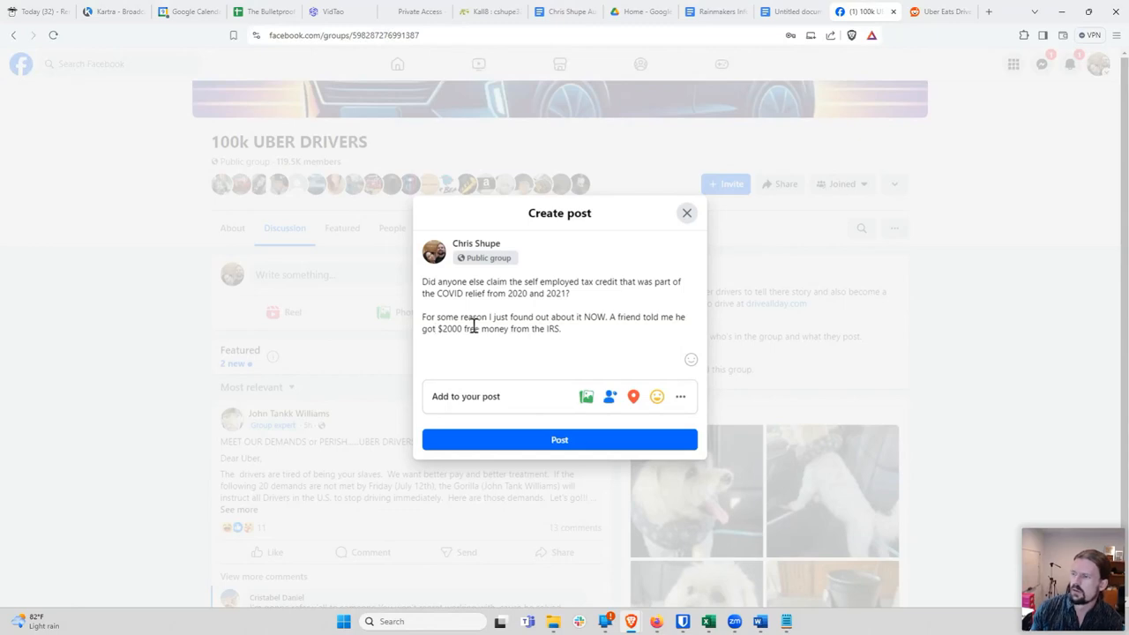
pyautogui.click(642, 318)
pyautogui.write('u')
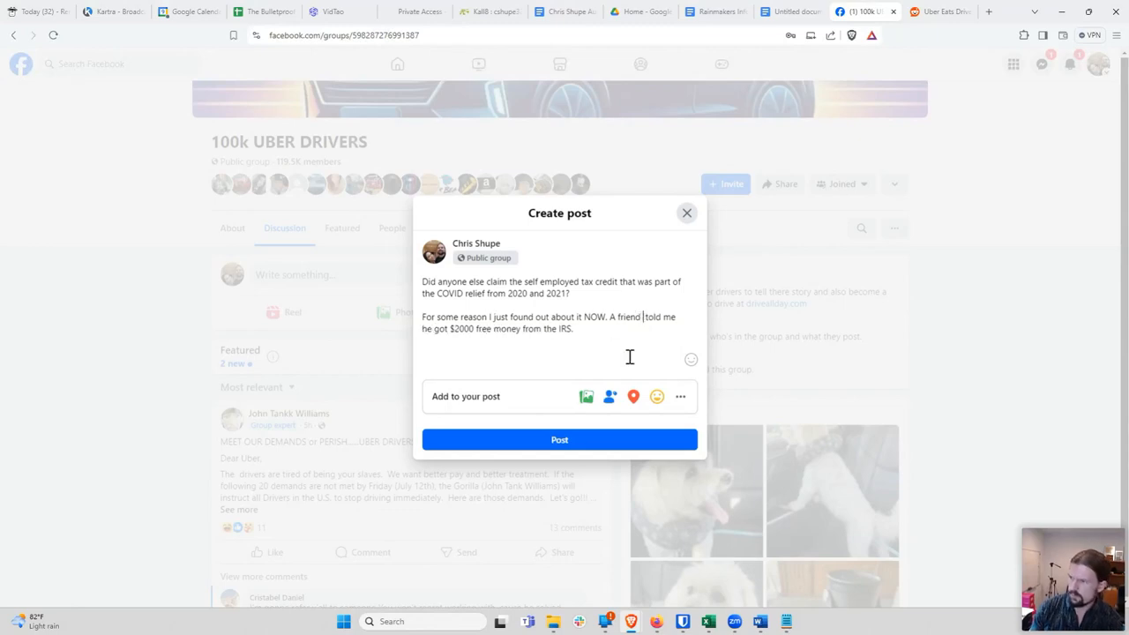
pyautogui.write('st')
pyautogui.press('BackSpace')
pyautogui.press('BackSpace')
pyautogui.press('BackSpace')
pyautogui.write('ju')
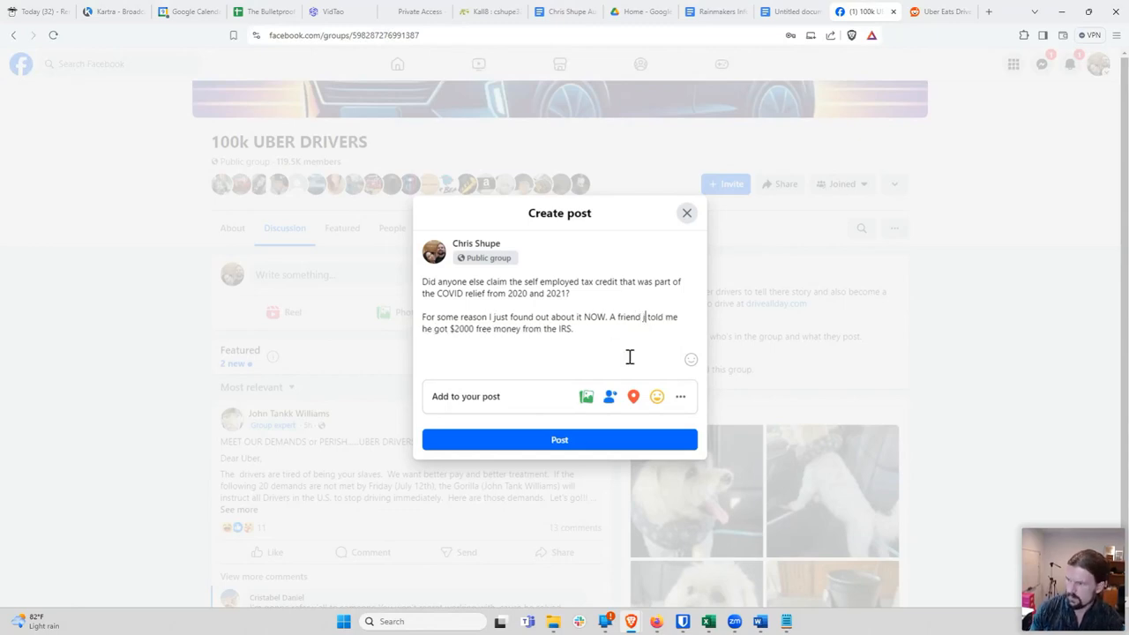
pyautogui.write('st')
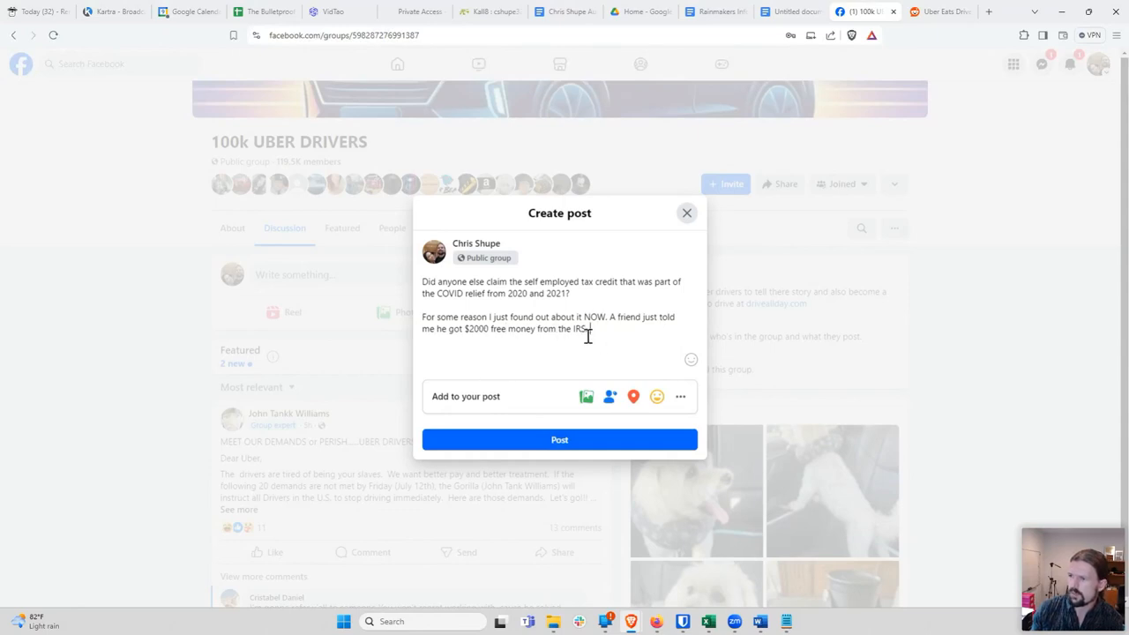
# - Cut 'free money from the IRS', shorten $2000 to $2k and drop 'back from the'
pyautogui.moveTo(612, 326); pyautogui.dragTo(499, 335)
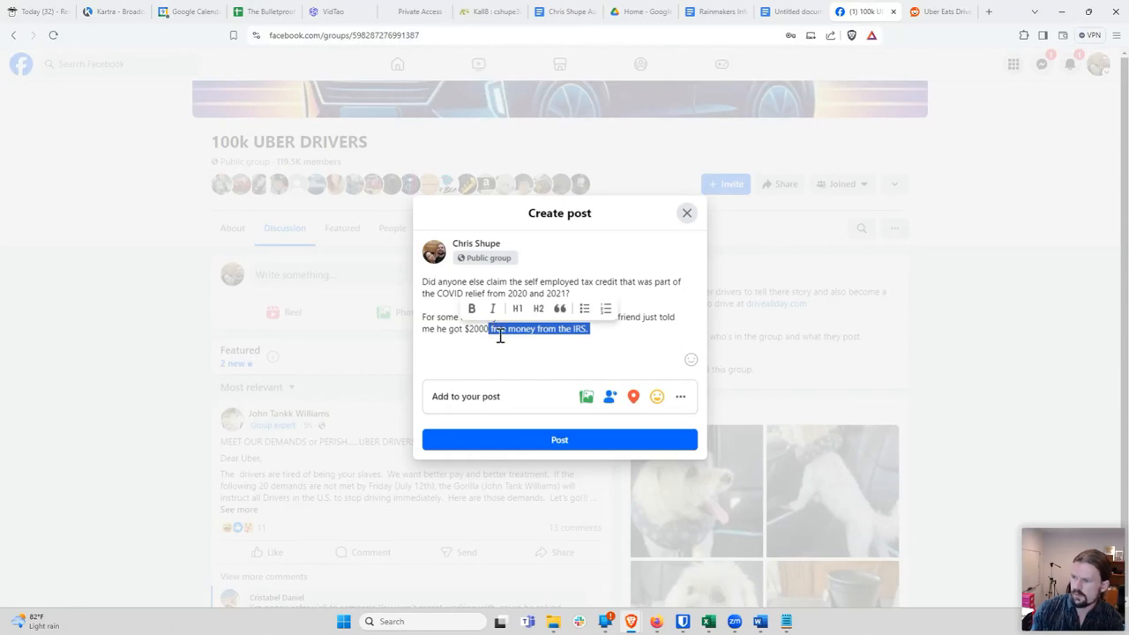
pyautogui.press('BackSpace')
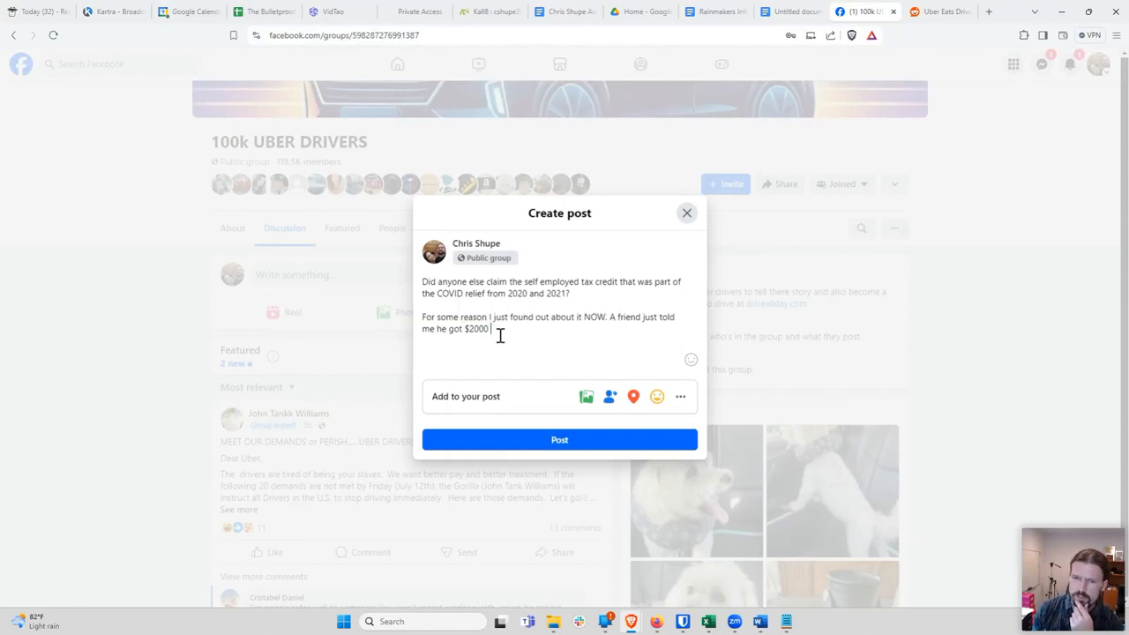
pyautogui.press('BackSpace')
pyautogui.press('BackSpace')
pyautogui.press('BackSpace')
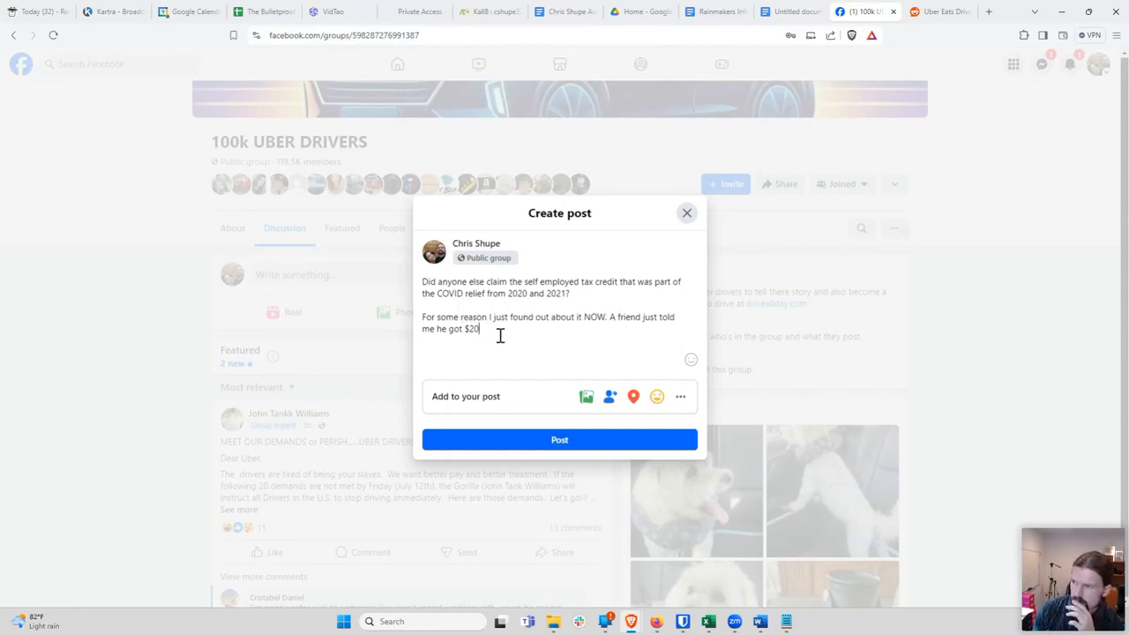
pyautogui.press('BackSpace')
pyautogui.write('k')
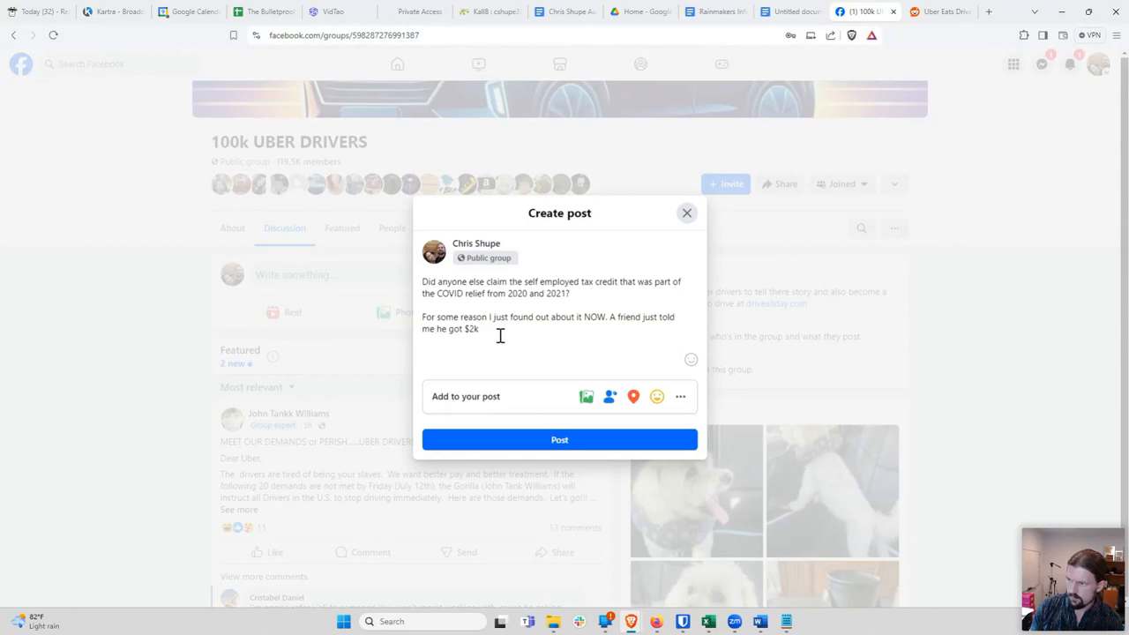
pyautogui.write('back ')
pyautogui.write('from the')
pyautogui.press('BackSpace')
pyautogui.press('BackSpace')
pyautogui.press('BackSpace')
pyautogui.press('BackSpace')
pyautogui.press('BackSpace')
pyautogui.press('BackSpace')
pyautogui.press('BackSpace')
pyautogui.press('BackSpace')
pyautogui.write('k')
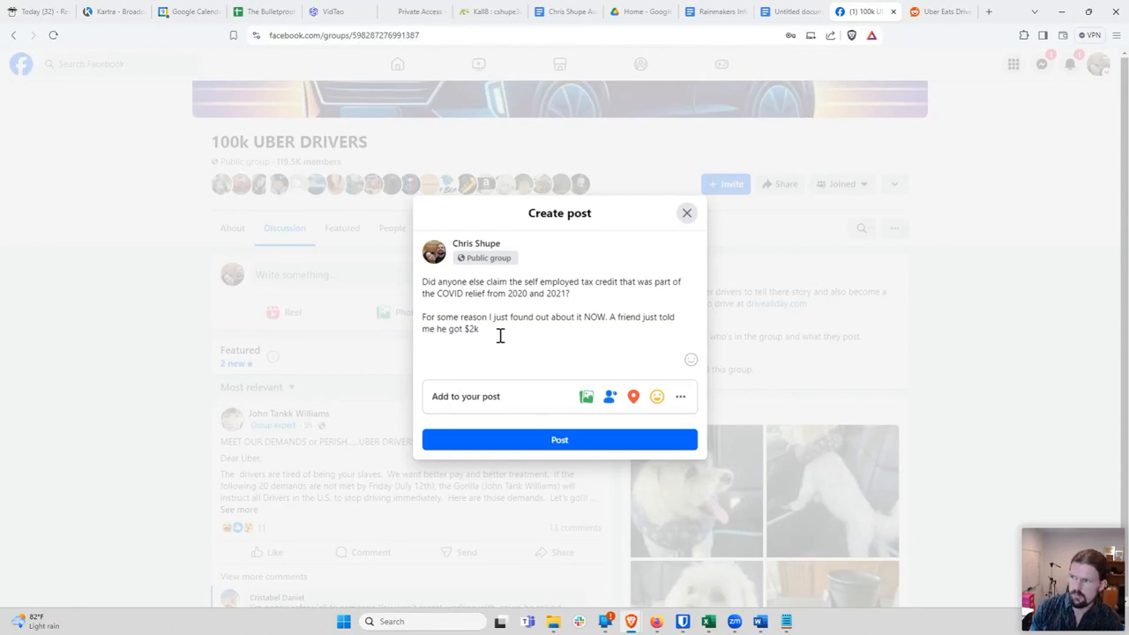
pyautogui.write(' from the IRS')
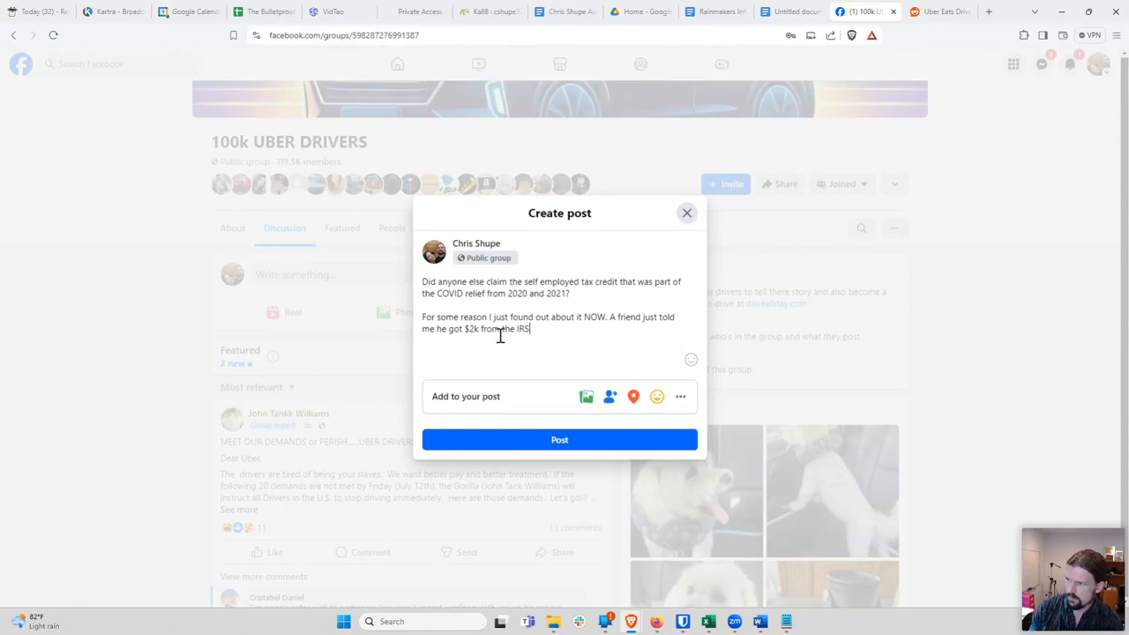
pyautogui.write(' just now, ')
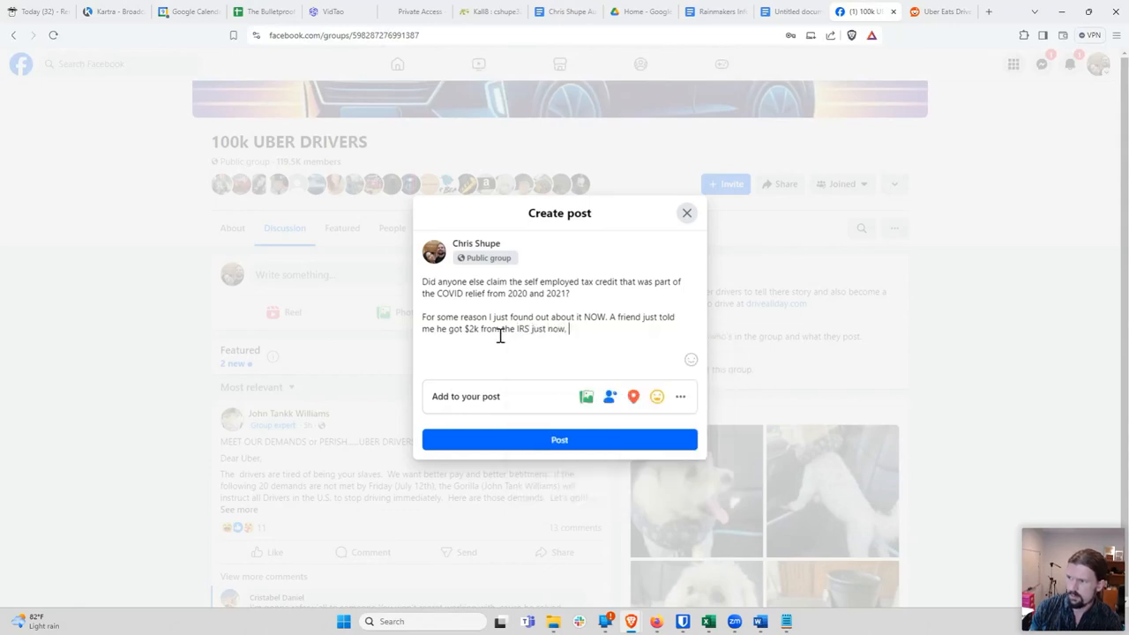
pyautogui.write('3 years lat')
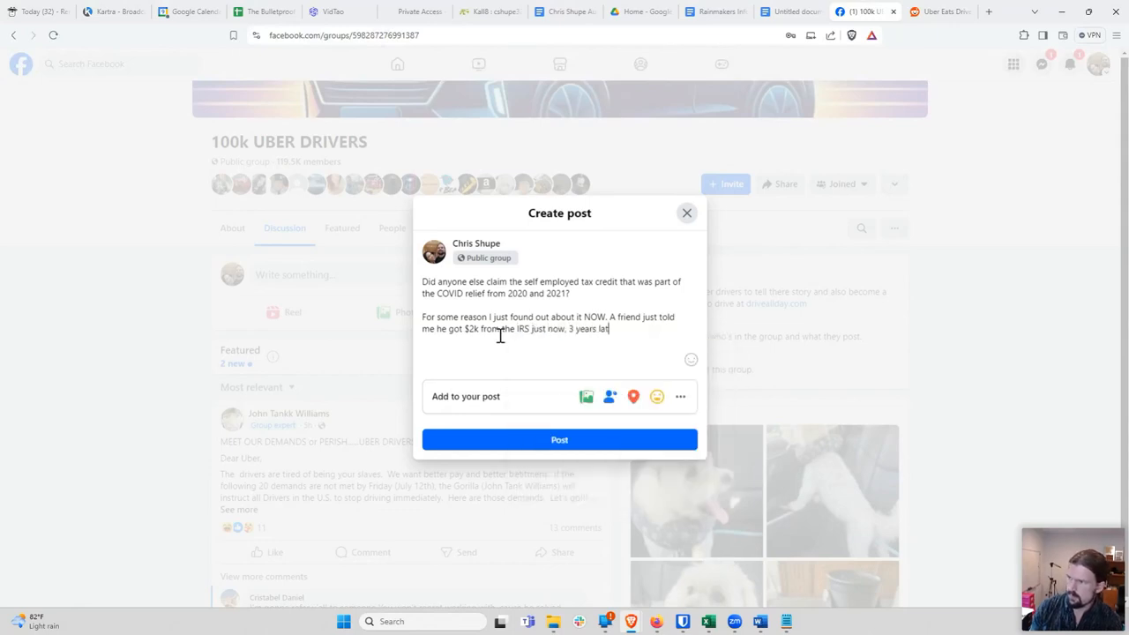
pyautogui.write('er.')
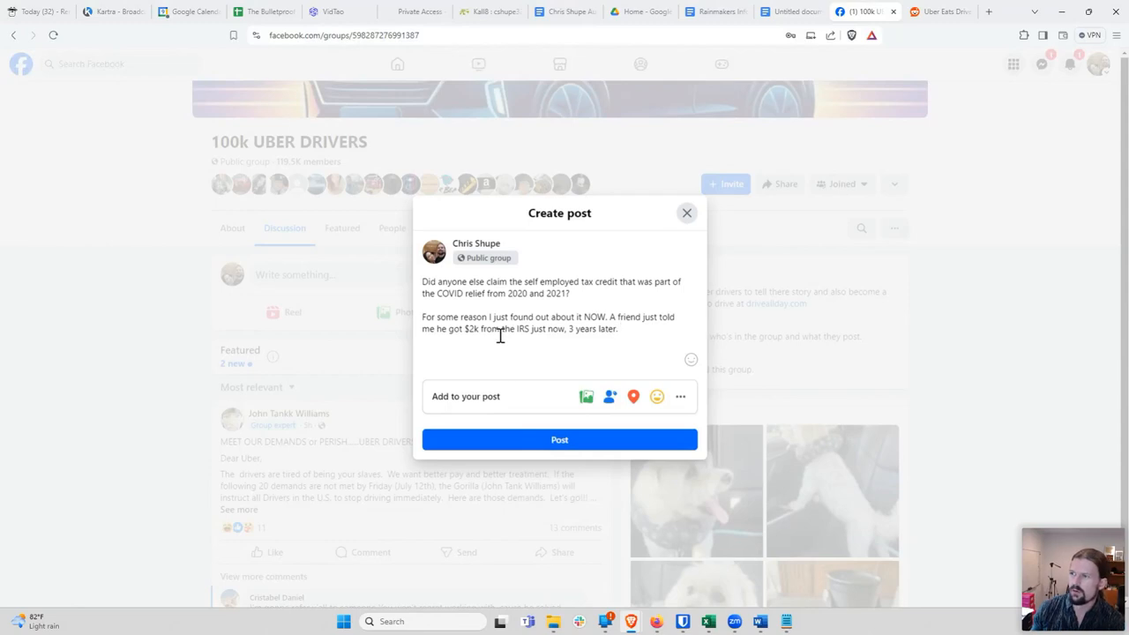
# - Begin a new paragraph after '3 years later.' at the end of the post text
pyautogui.click(539, 292)
pyautogui.click(523, 317)
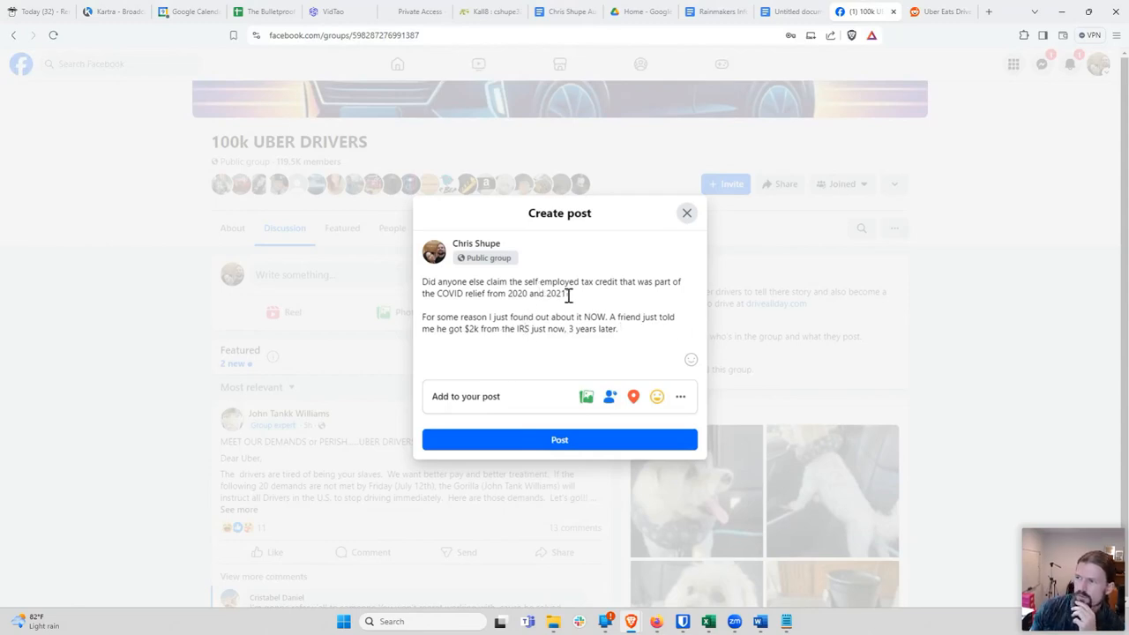
pyautogui.click(612, 329)
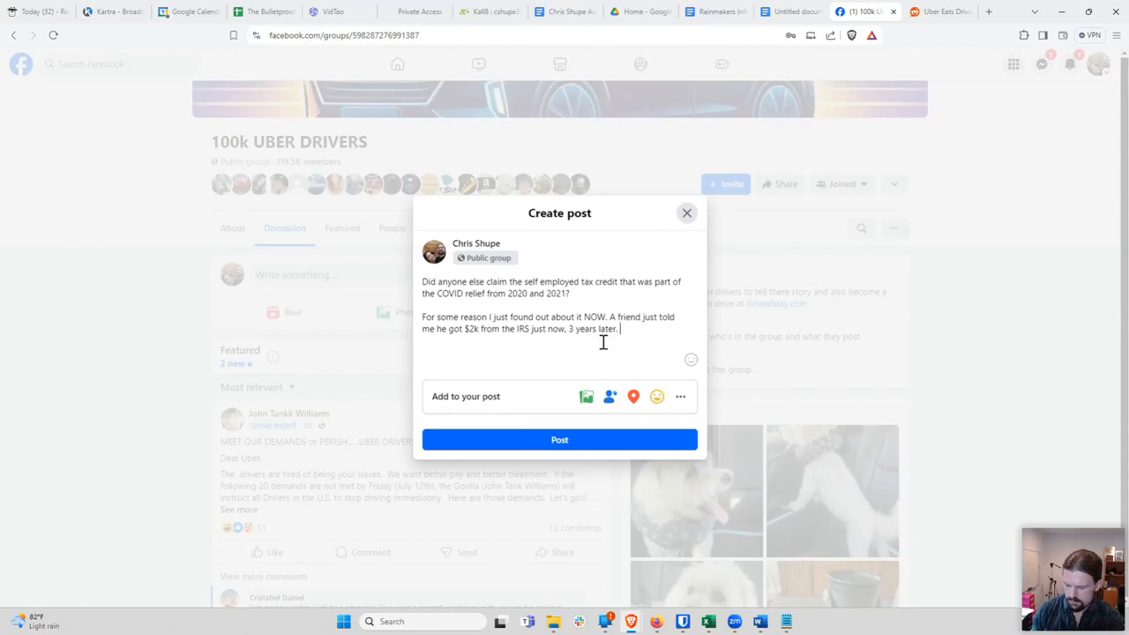
pyautogui.press('Return')
pyautogui.press('Return')
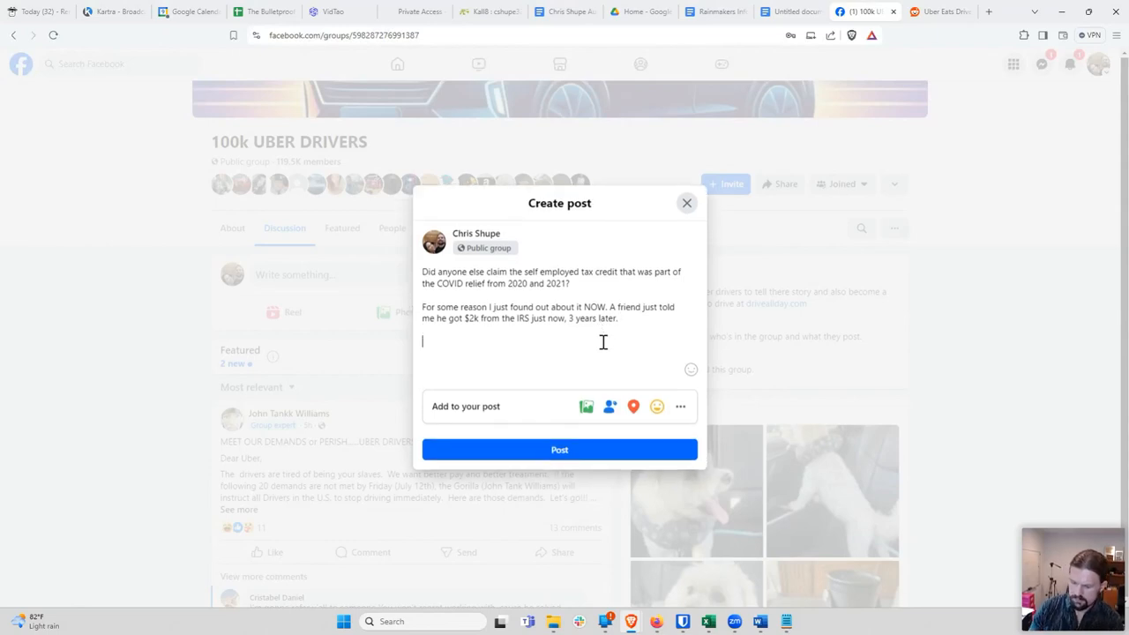
pyautogui.write('an t')
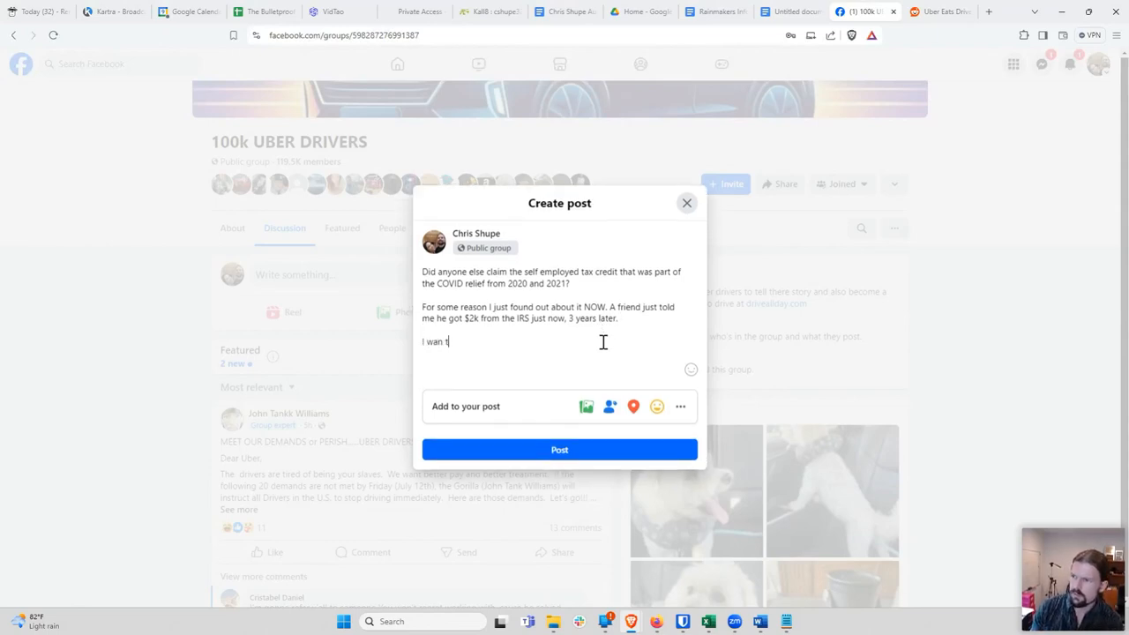
# - Write the closing paragraph about applying too and not doing anything wrong on taxes, fixing false starts
pyautogui.press('BackSpace')
pyautogui.press('BackSpace')
pyautogui.press('BackSpace')
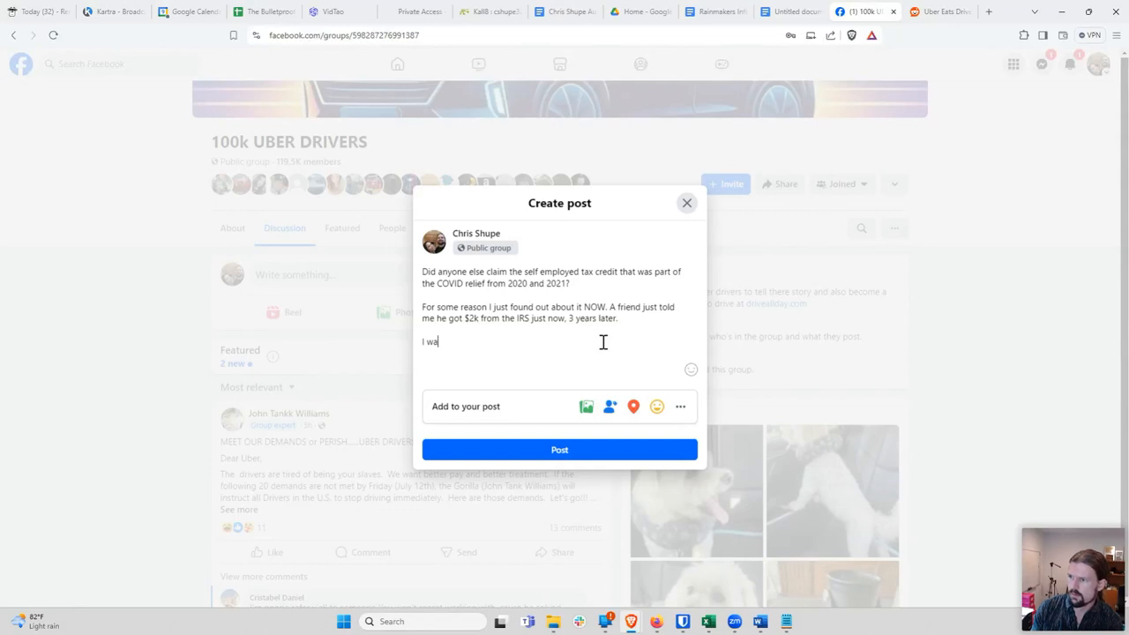
pyautogui.press('BackSpace')
pyautogui.press('BackSpace')
pyautogui.press('BackSpace')
pyautogui.write("I'm thinki")
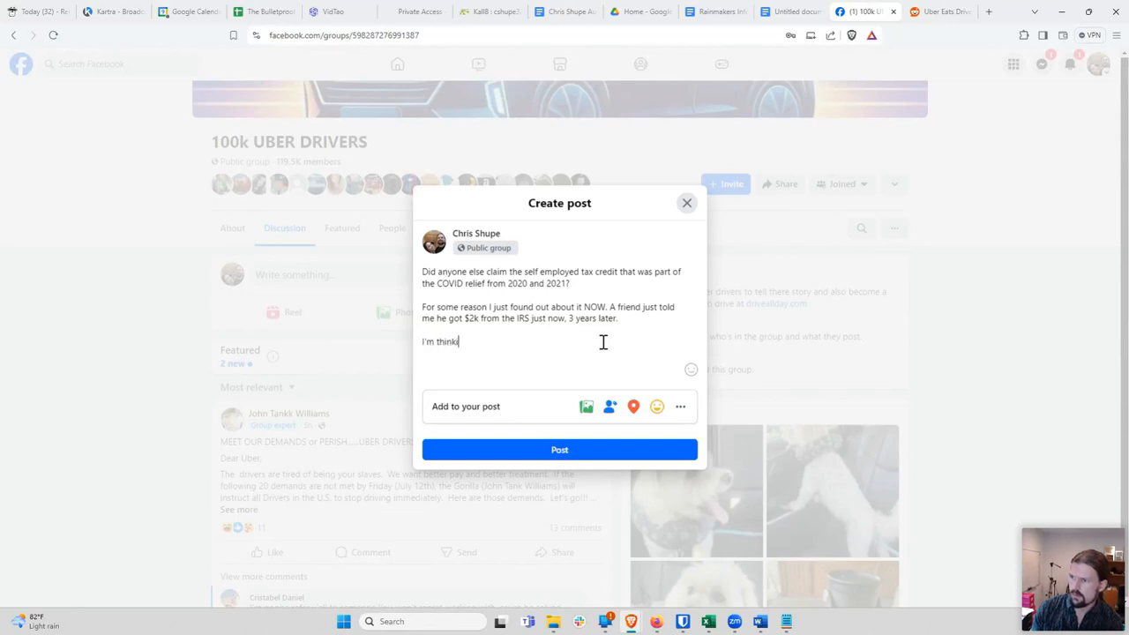
pyautogui.write('ng')
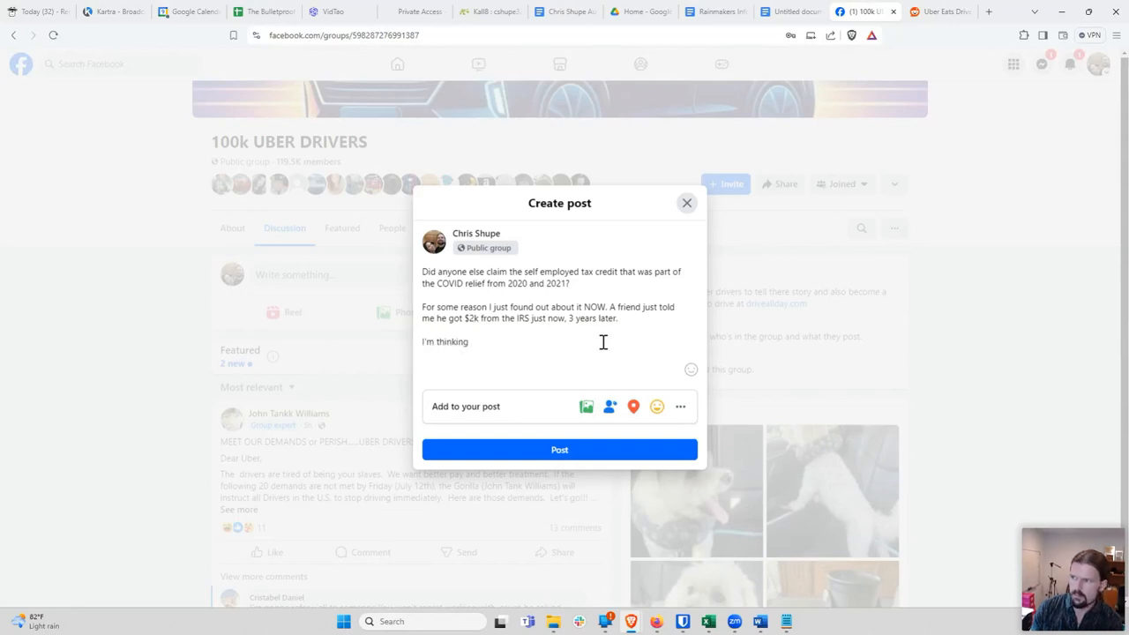
pyautogui.write(" I'll apply to")
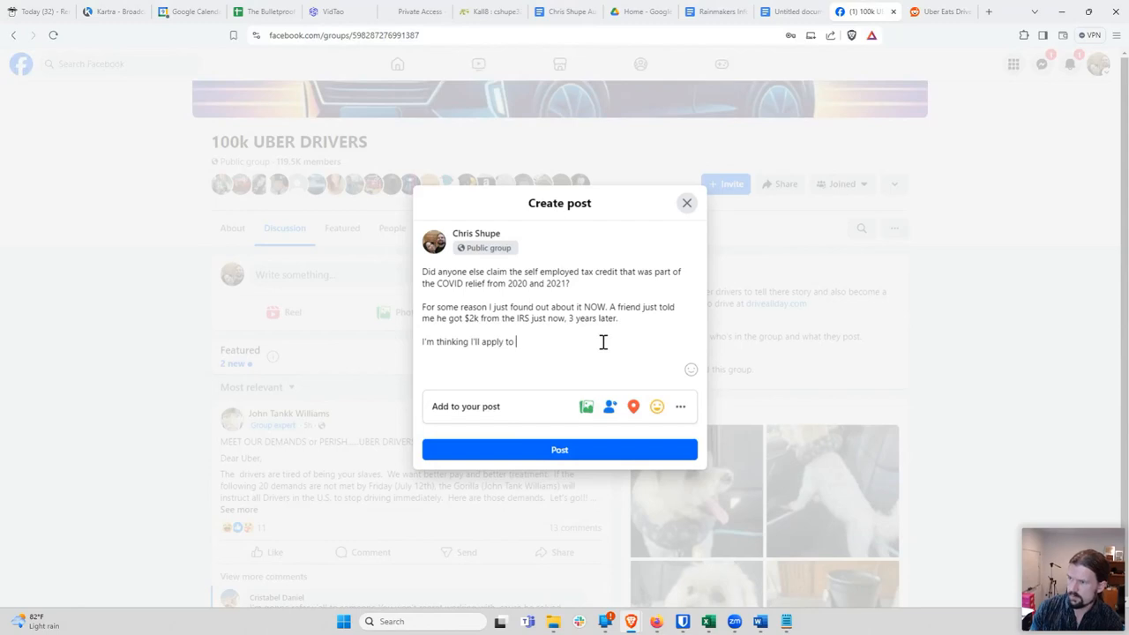
pyautogui.write('o but wanted to ')
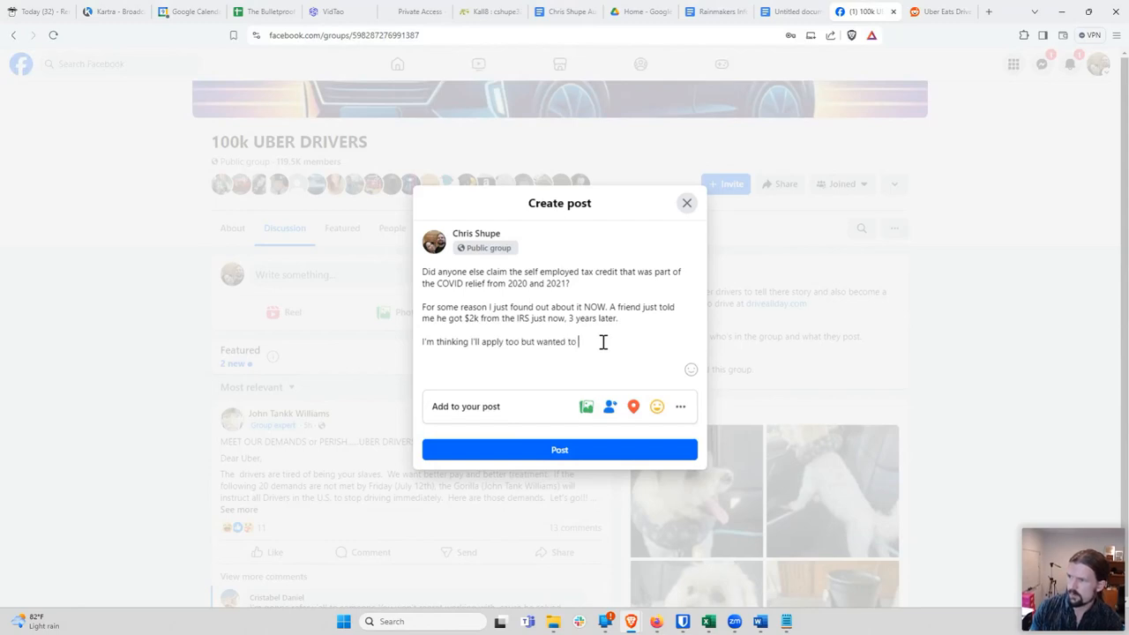
pyautogui.write('know if anyone')
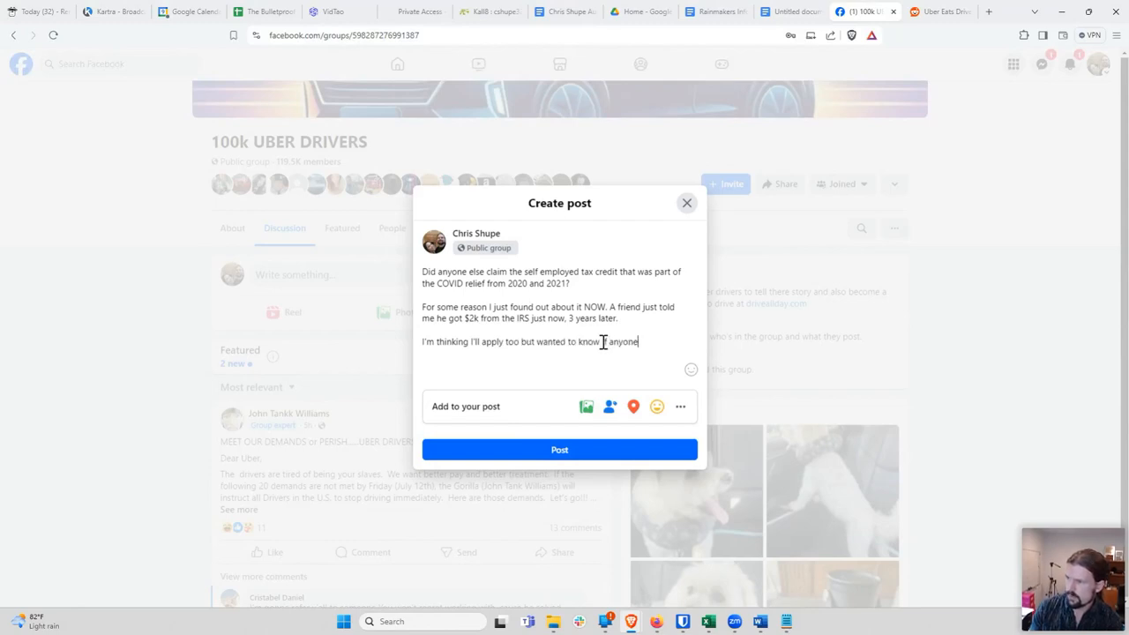
pyautogui.write(' else got it')
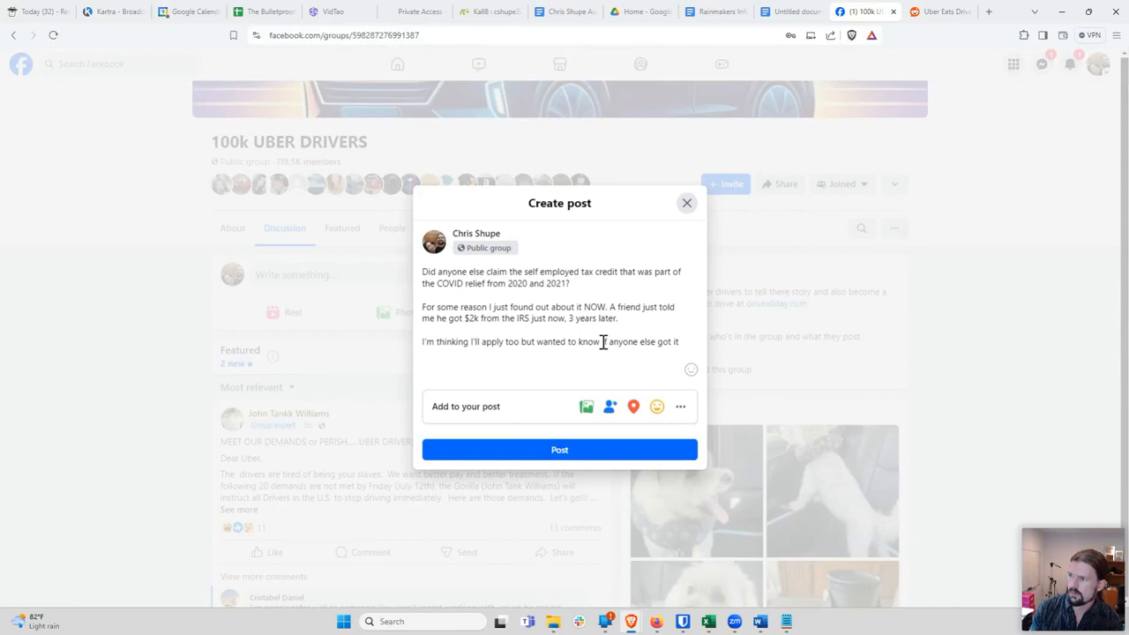
pyautogui.write(' and how to')
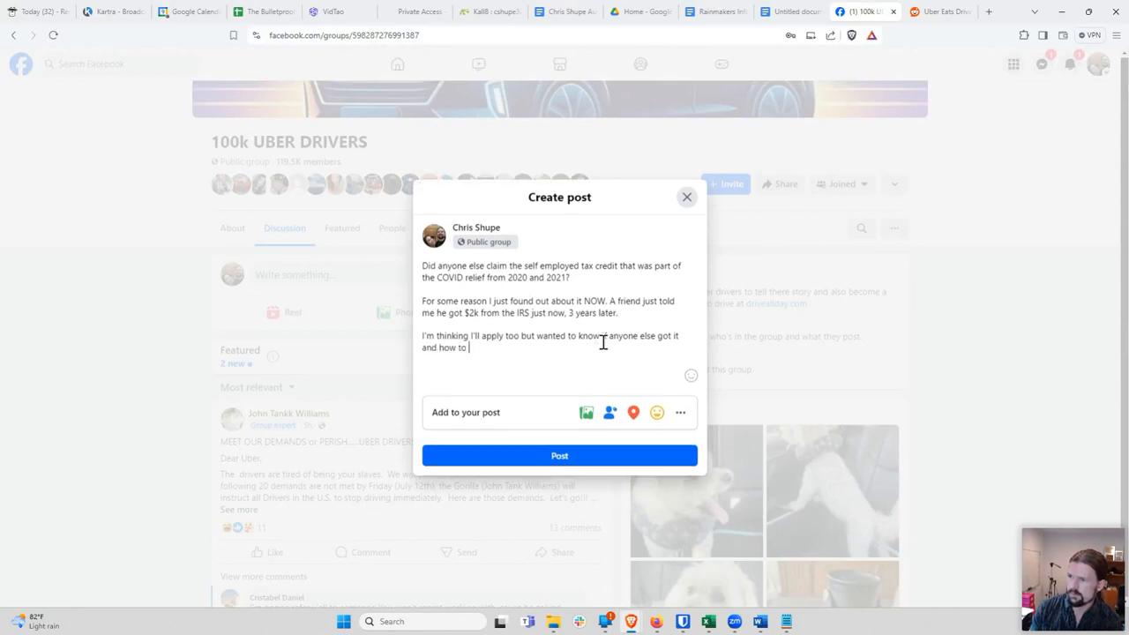
pyautogui.write(' get')
pyautogui.press('BackSpace')
pyautogui.press('BackSpace')
pyautogui.press('BackSpace')
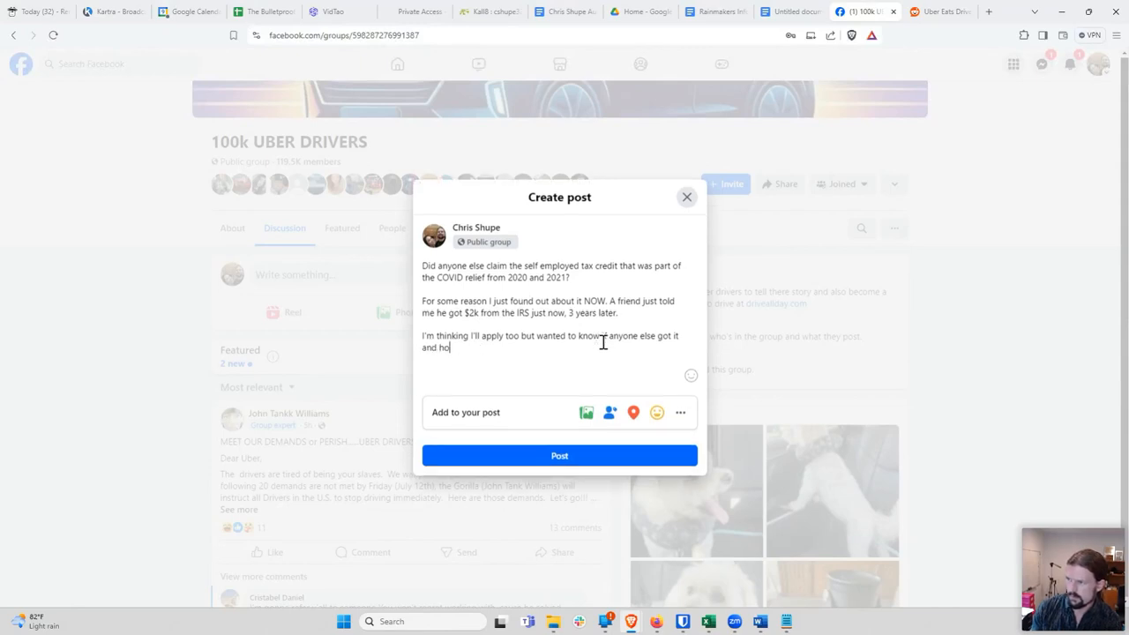
pyautogui.press('BackSpace')
pyautogui.press('BackSpace')
pyautogui.press('BackSpace')
pyautogui.write('and')
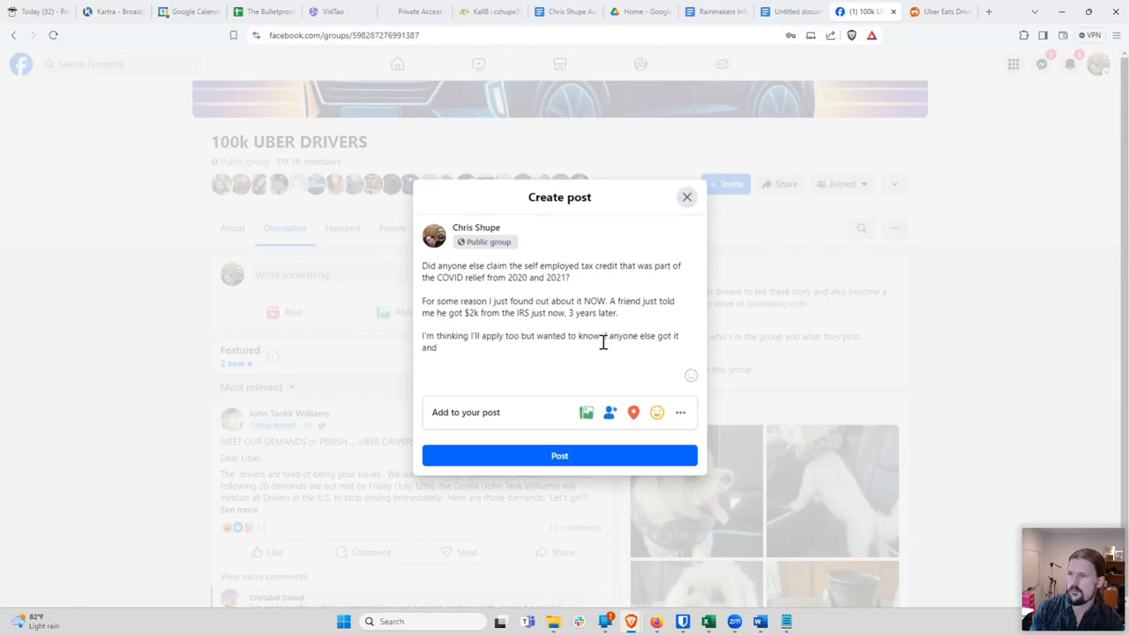
pyautogui.write(" make sure I'm not")
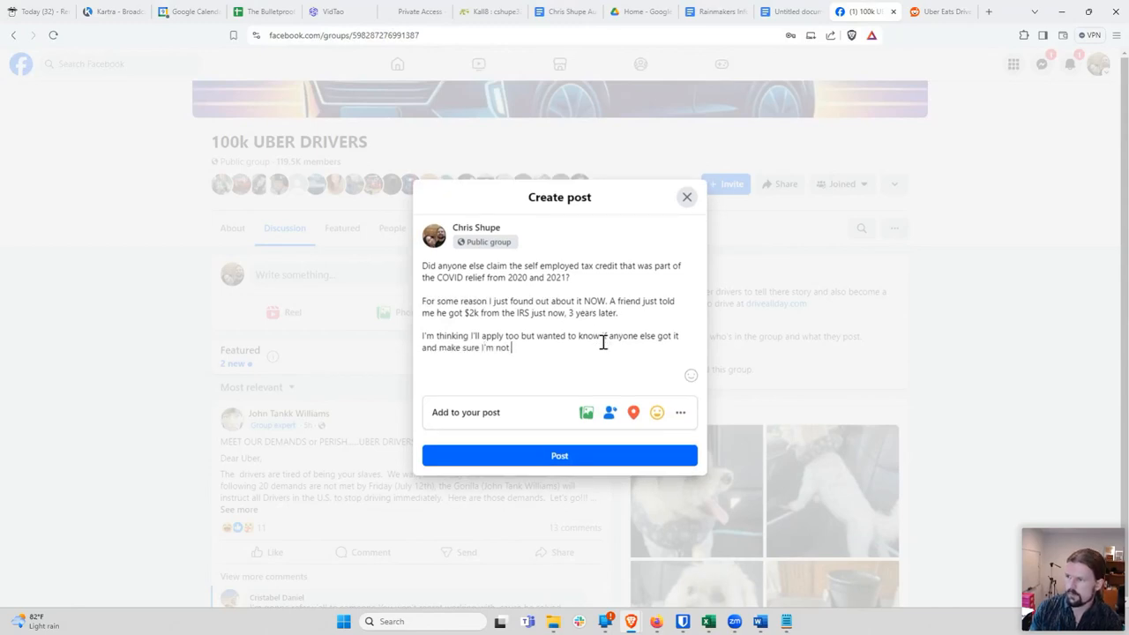
pyautogui.write(' doing anything wrong')
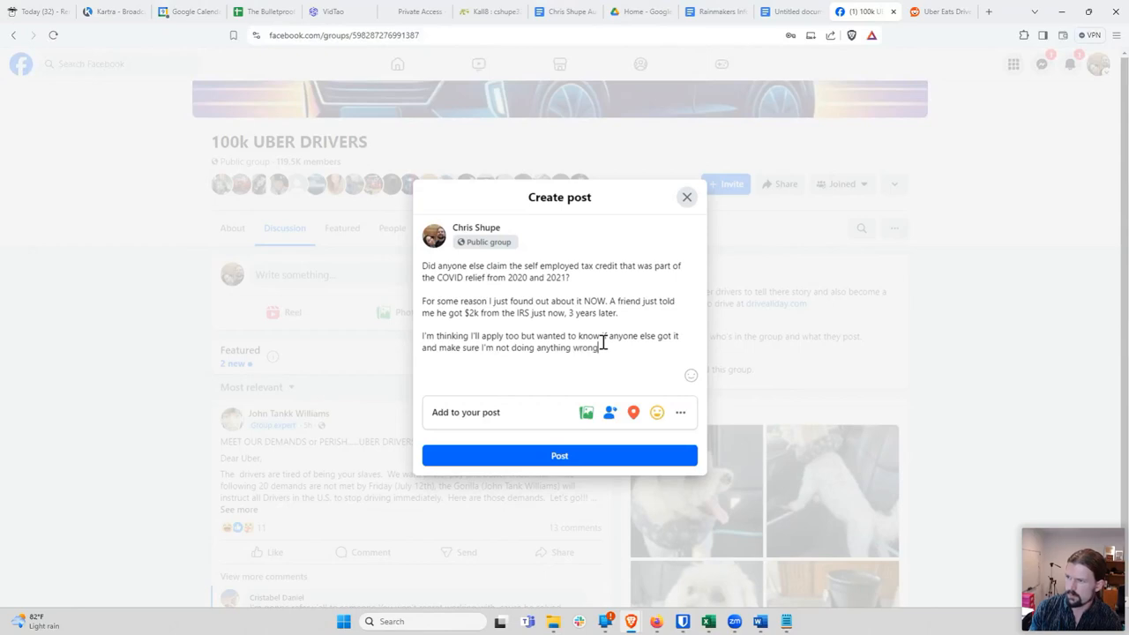
pyautogui.write(' in m')
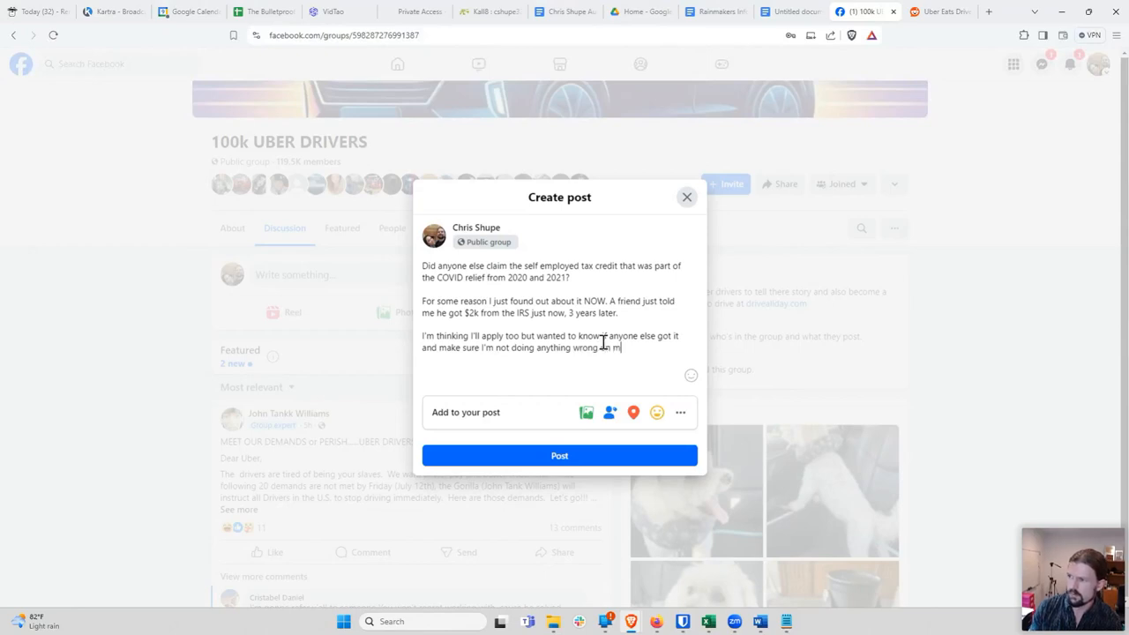
pyautogui.write('y taxes.')
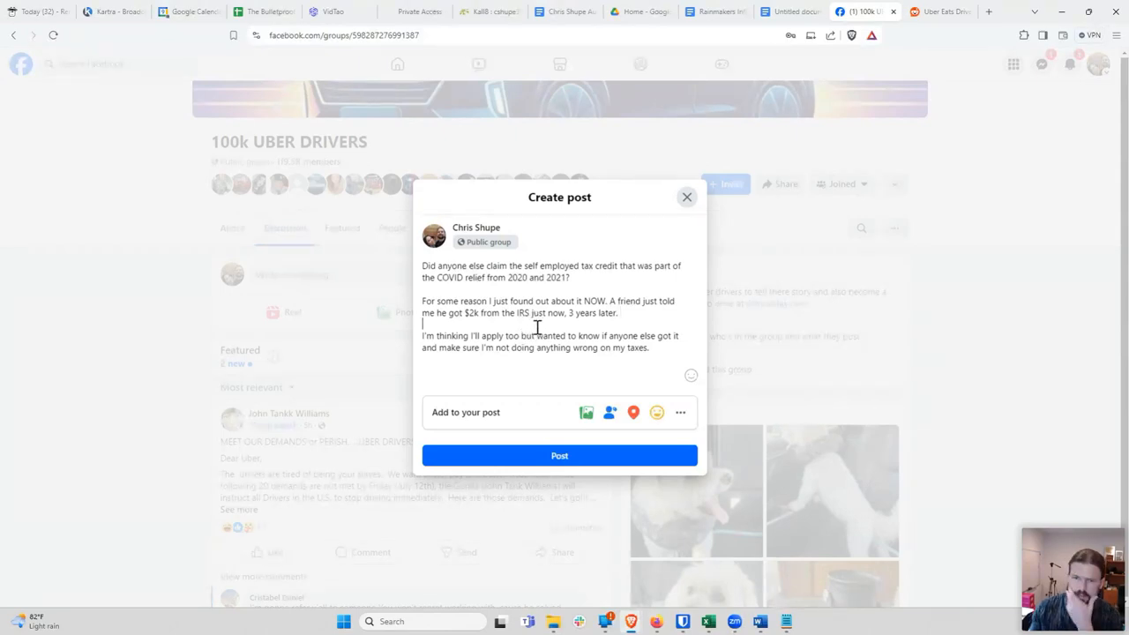
pyautogui.moveTo(582, 302); pyautogui.dragTo(607, 303)
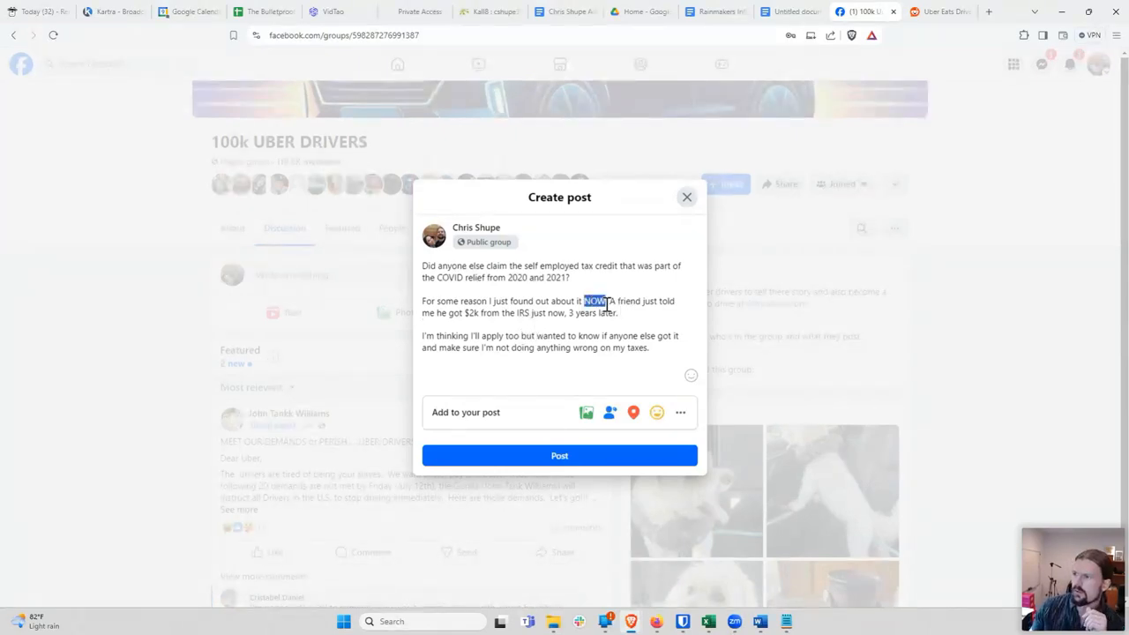
pyautogui.click(576, 337)
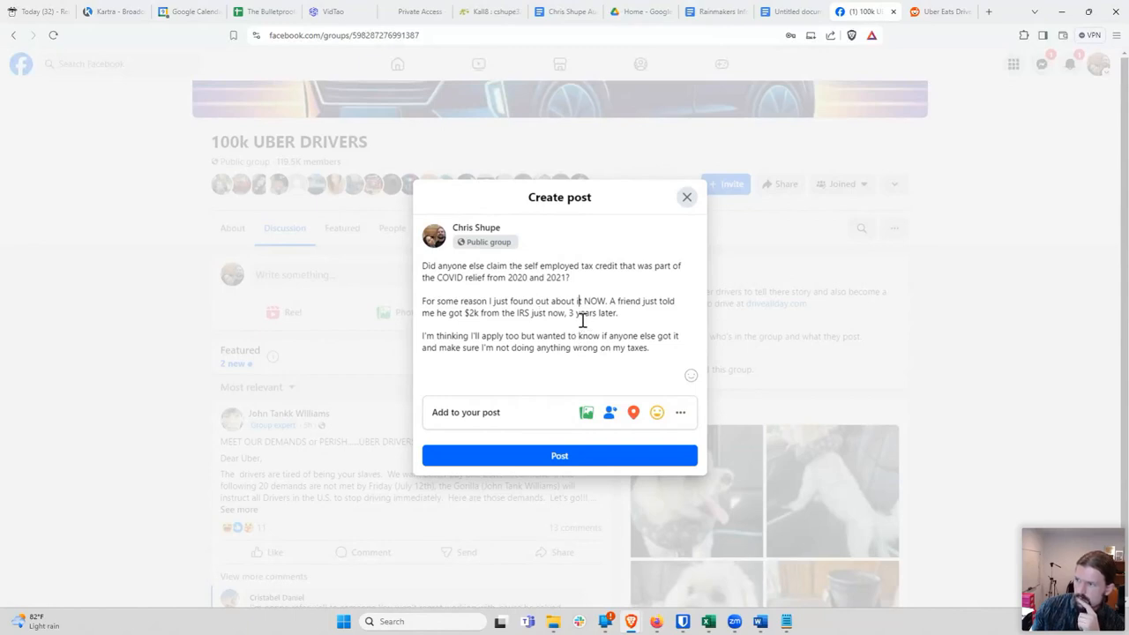
pyautogui.click(623, 313)
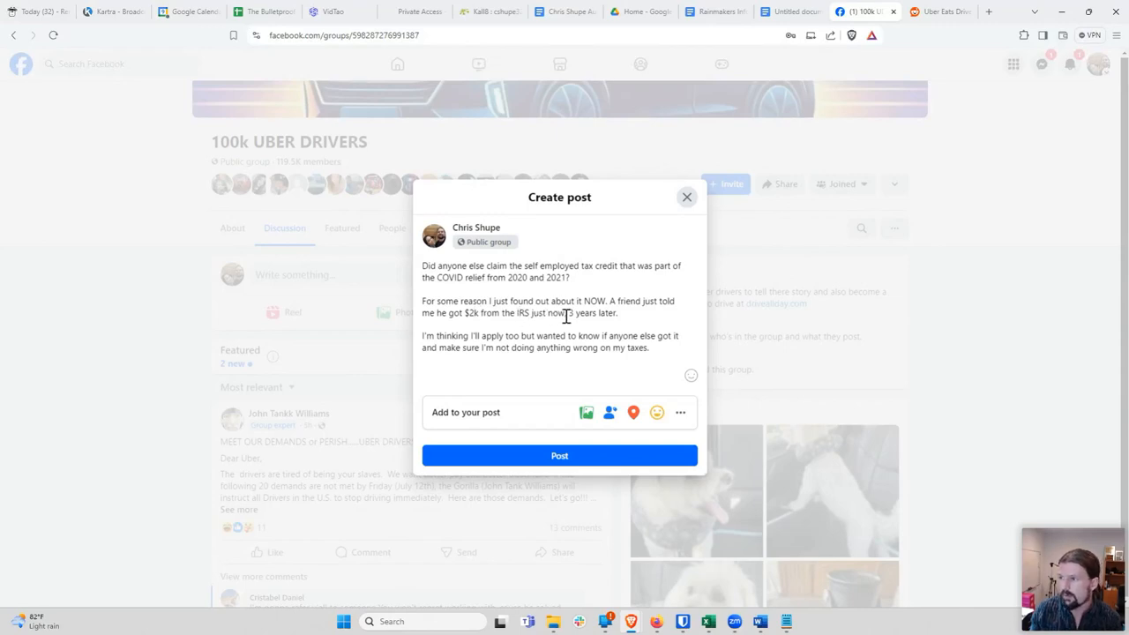
pyautogui.write(',')
pyautogui.click(574, 327)
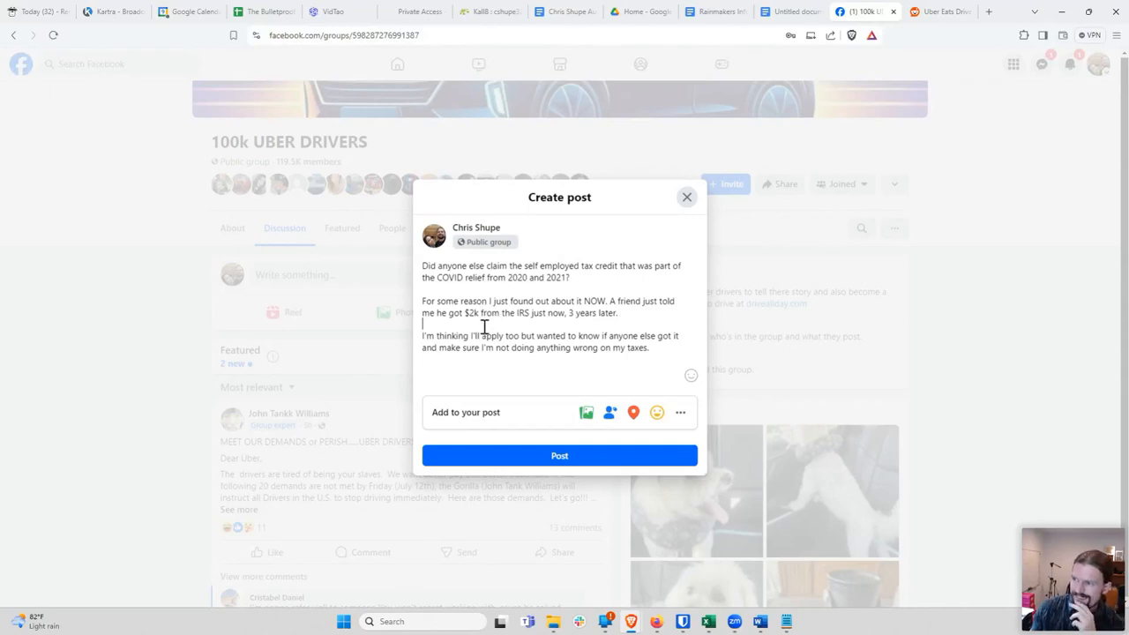
pyautogui.click(539, 348)
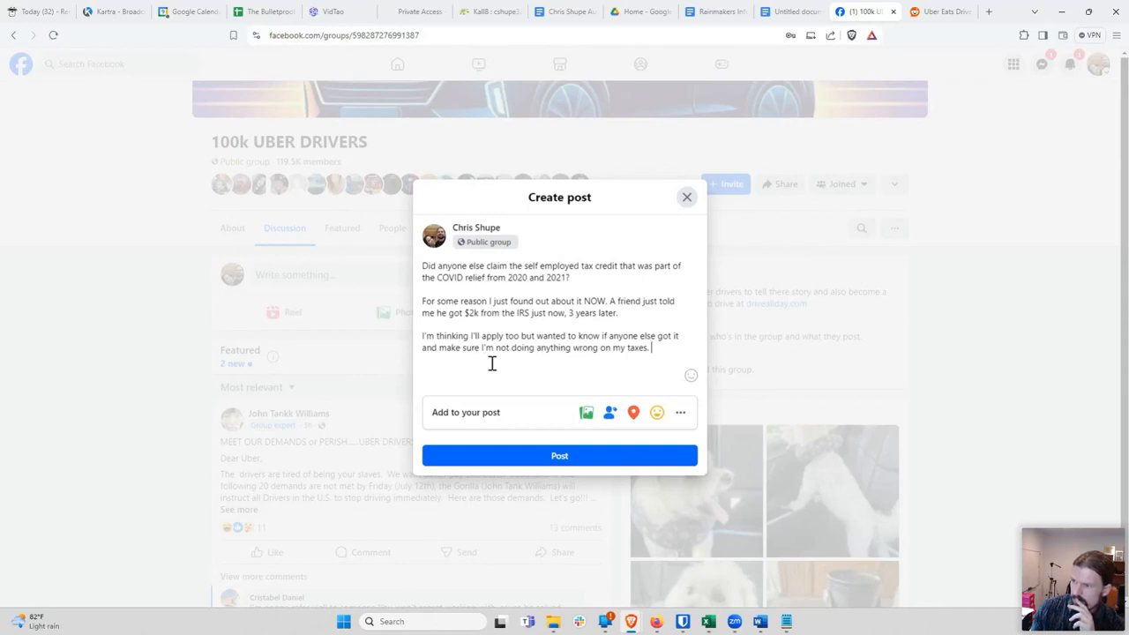
pyautogui.click(657, 356)
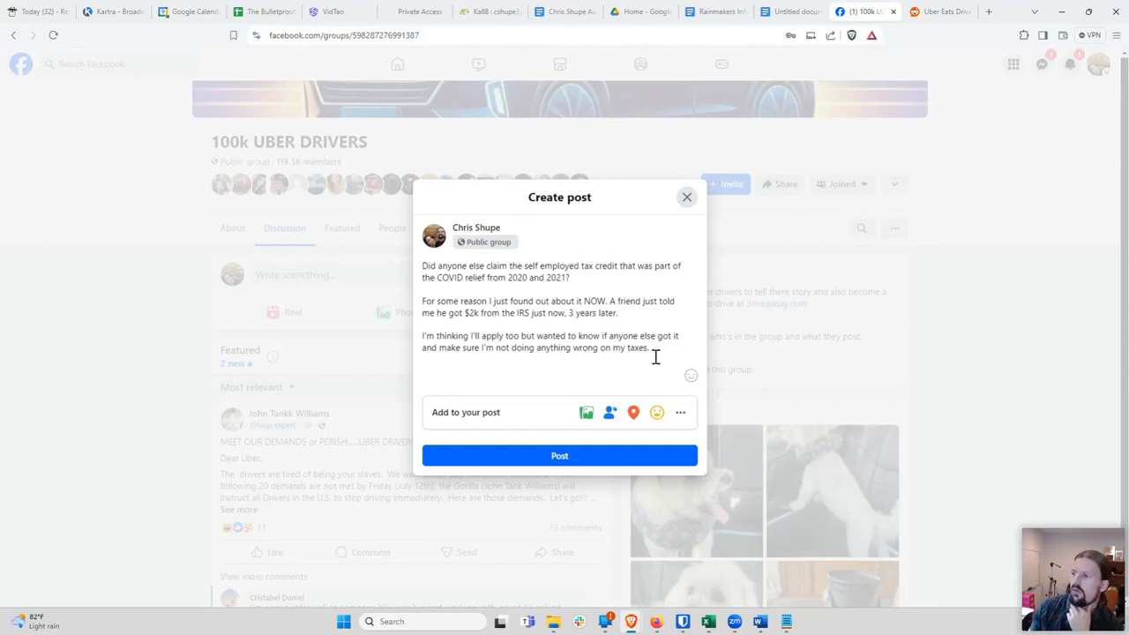
pyautogui.moveTo(657, 347); pyautogui.dragTo(470, 338)
pyautogui.click(506, 347)
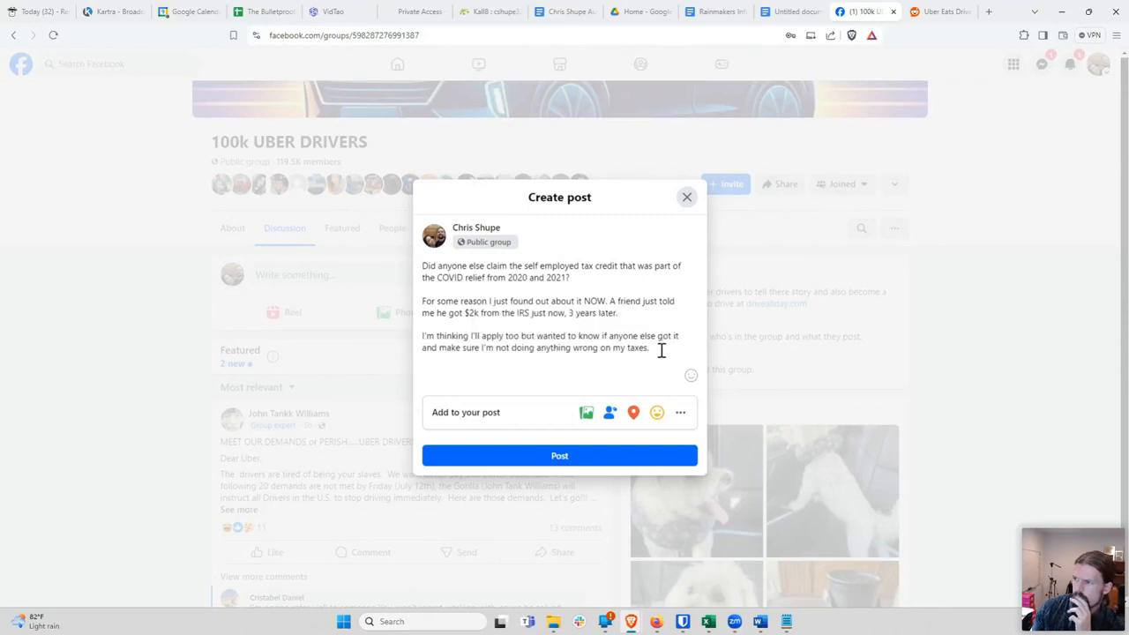
pyautogui.moveTo(661, 348); pyautogui.dragTo(423, 336)
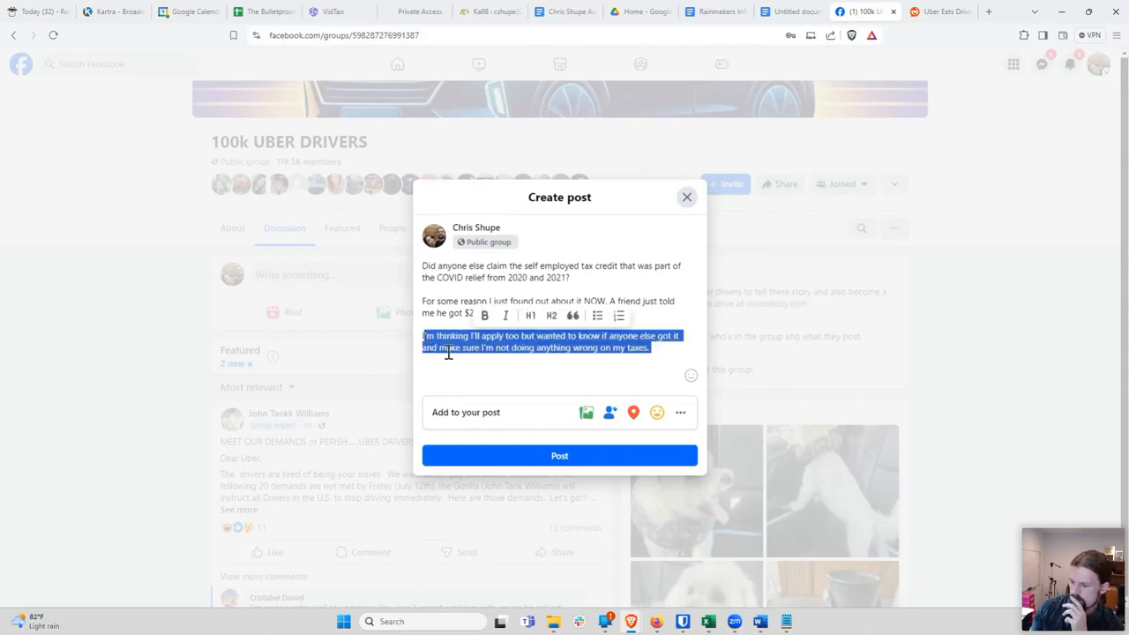
pyautogui.write('I')
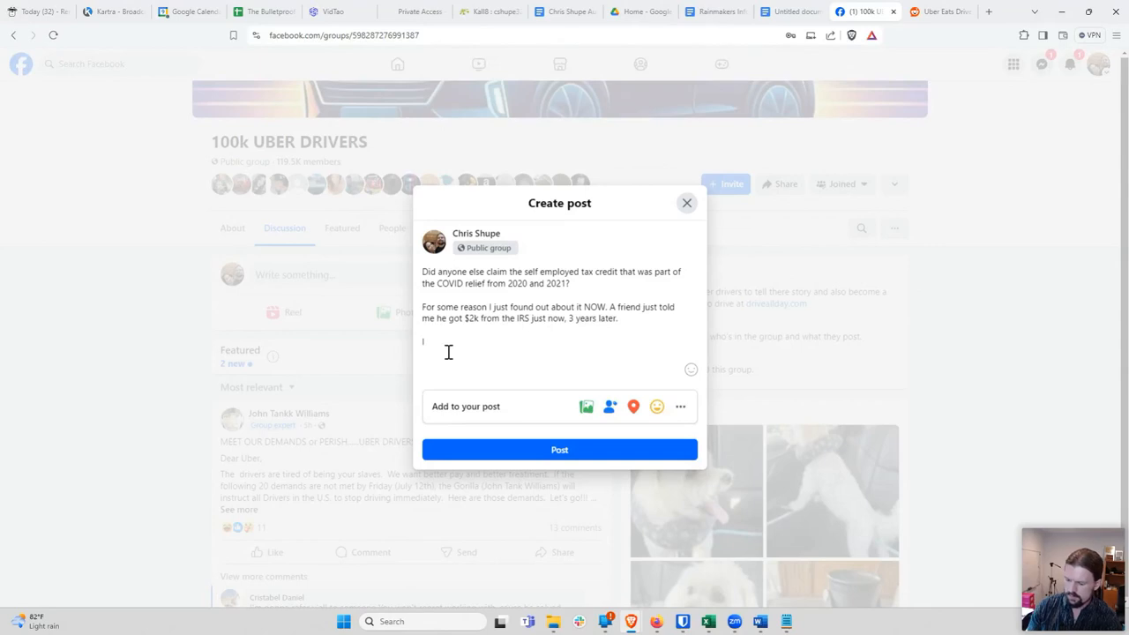
pyautogui.write(' found a compan')
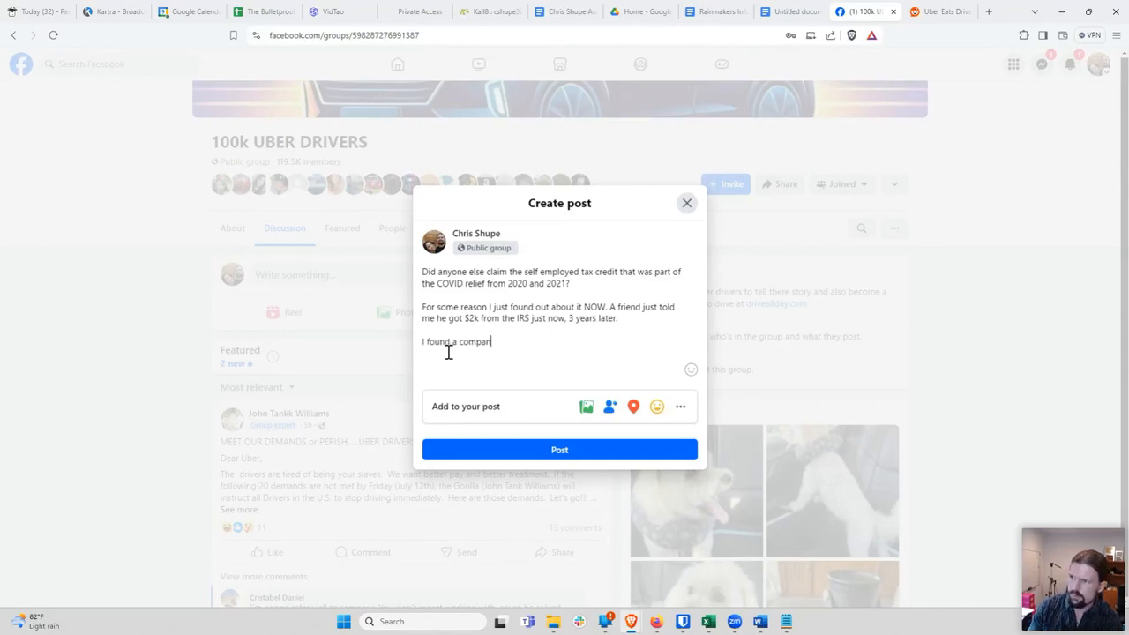
pyautogui.write('y that will')
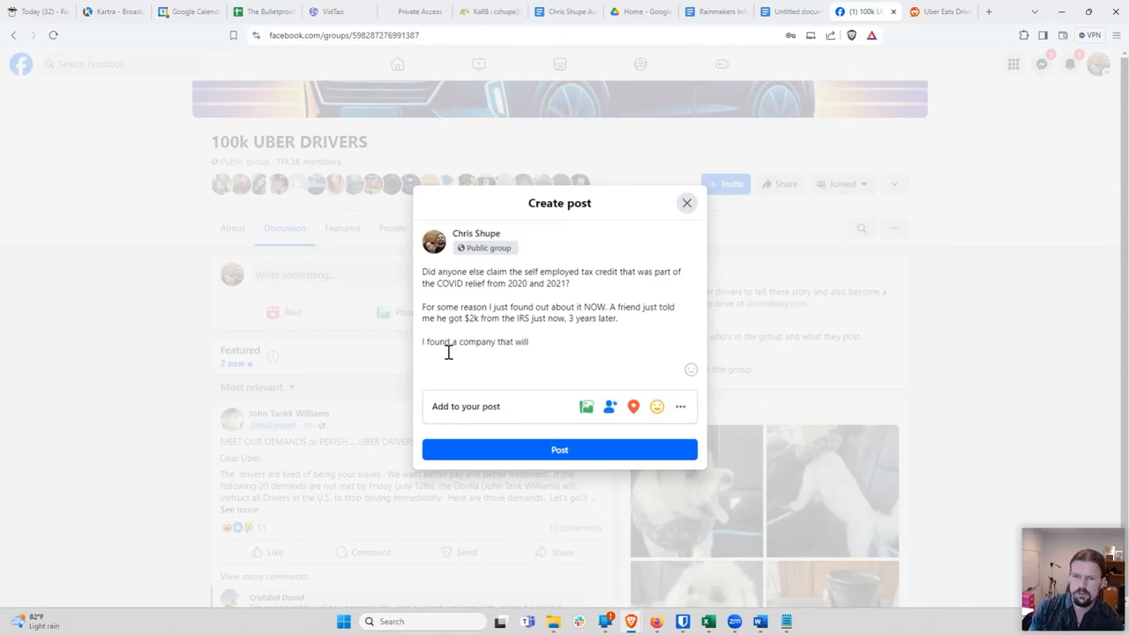
pyautogui.write(' handle the filling an')
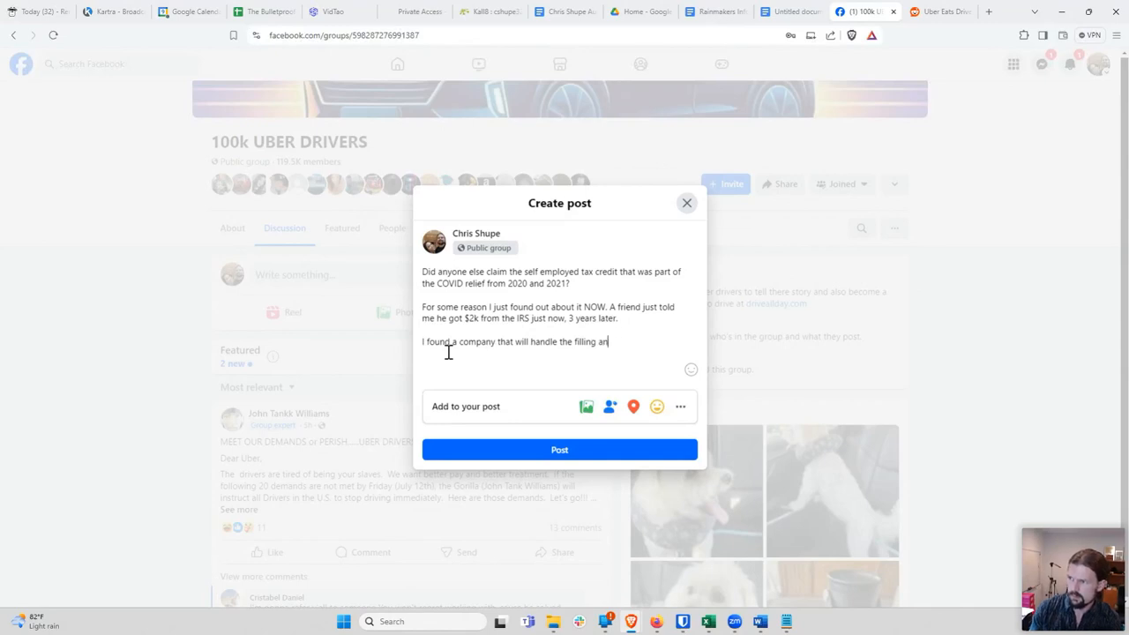
# - Finish the paragraph about a company handling the paperwork for a cut and asking for others' experience
pyautogui.press('BackSpace')
pyautogui.press('BackSpace')
pyautogui.press('BackSpace')
pyautogui.press('BackSpace')
pyautogui.press('BackSpace')
pyautogui.press('BackSpace')
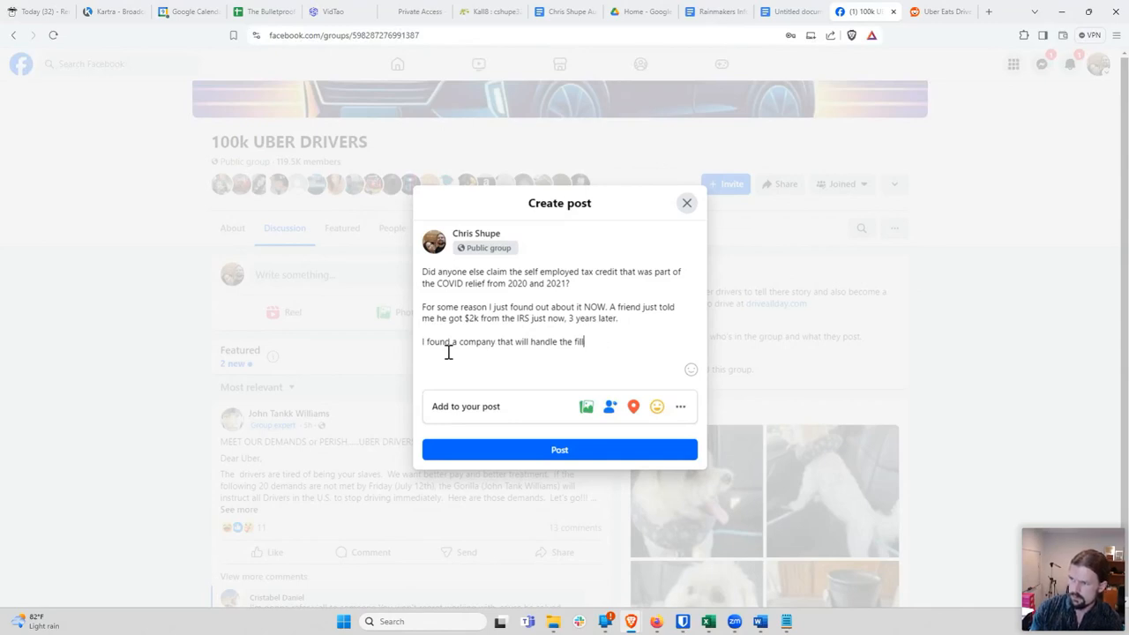
pyautogui.press('BackSpace')
pyautogui.press('BackSpace')
pyautogui.press('BackSpace')
pyautogui.write('all the pa')
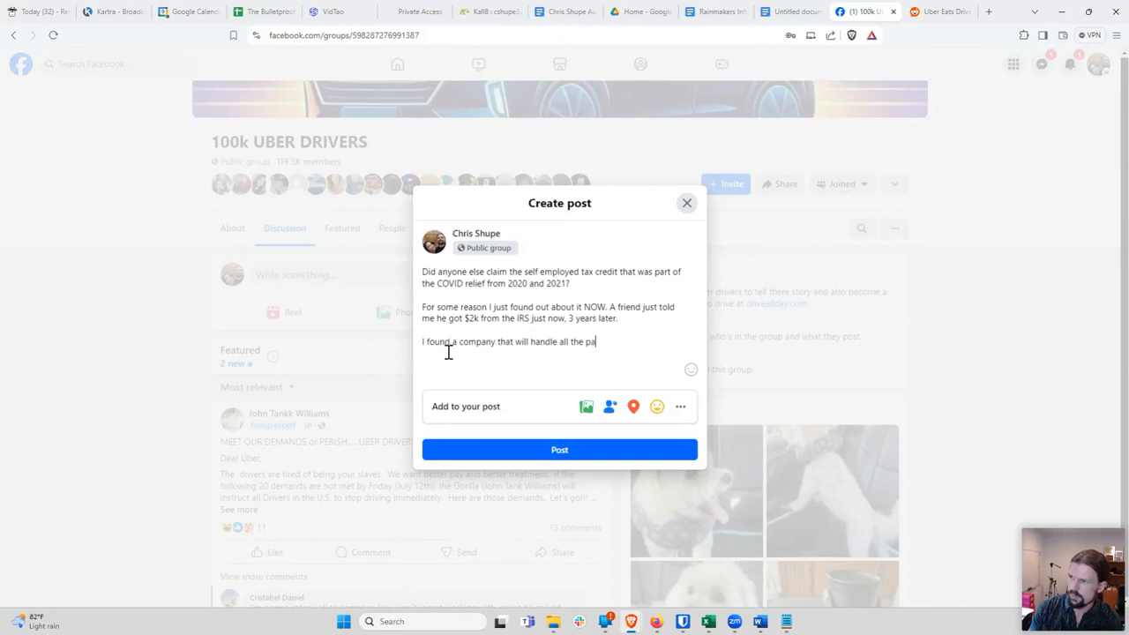
pyautogui.write('perwork (the')
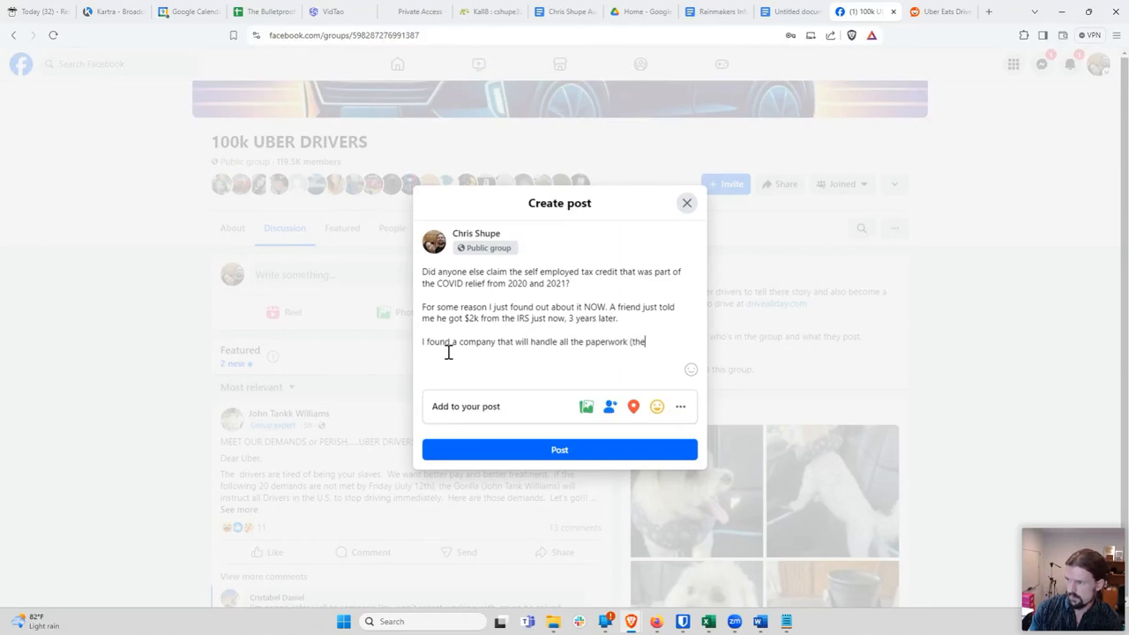
pyautogui.write('y take a chunk of')
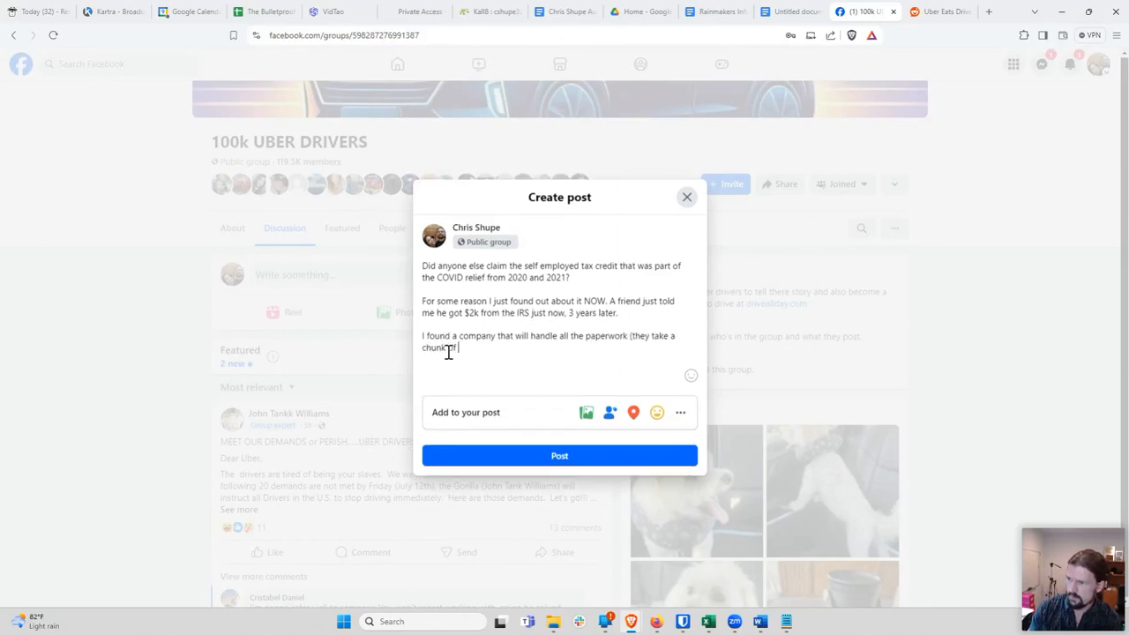
pyautogui.write(' the ')
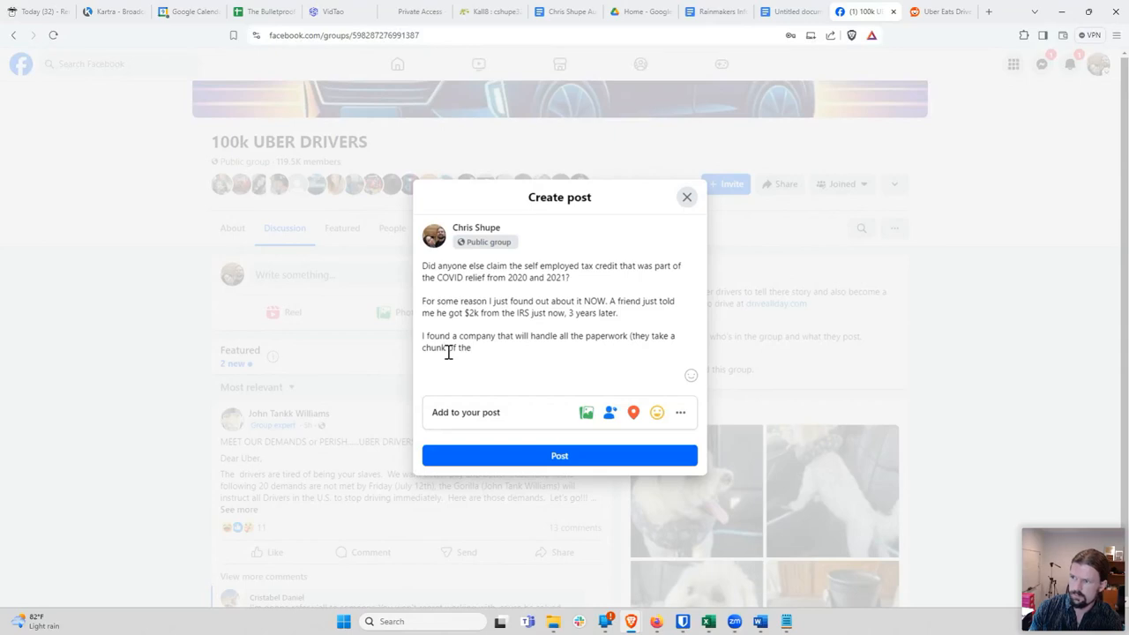
pyautogui.write('tax credit as')
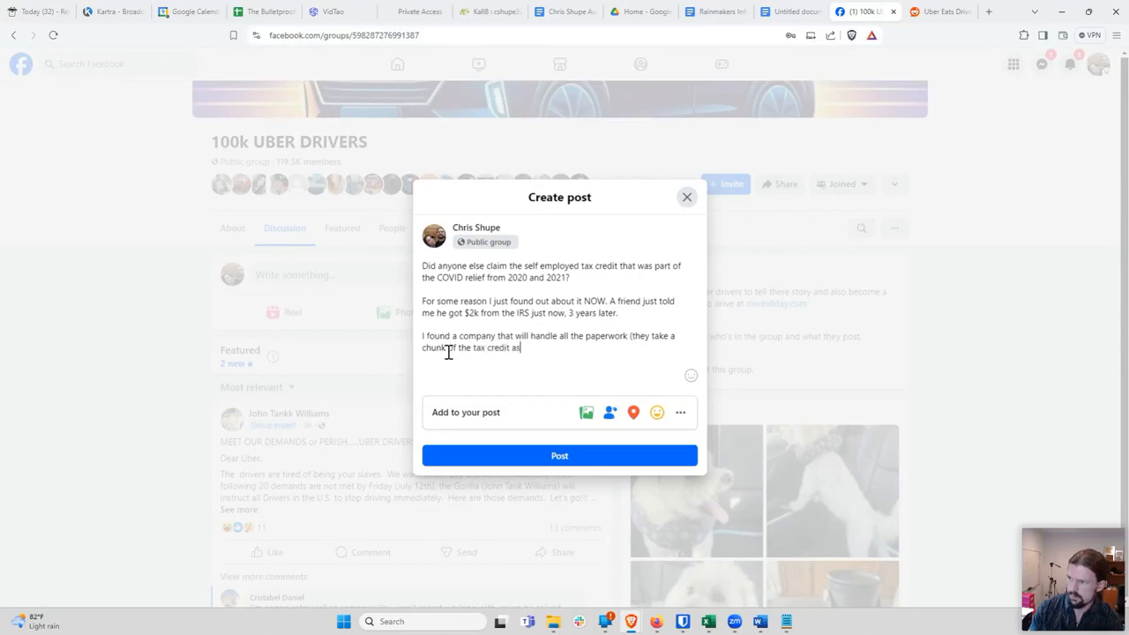
pyautogui.write(' pay')
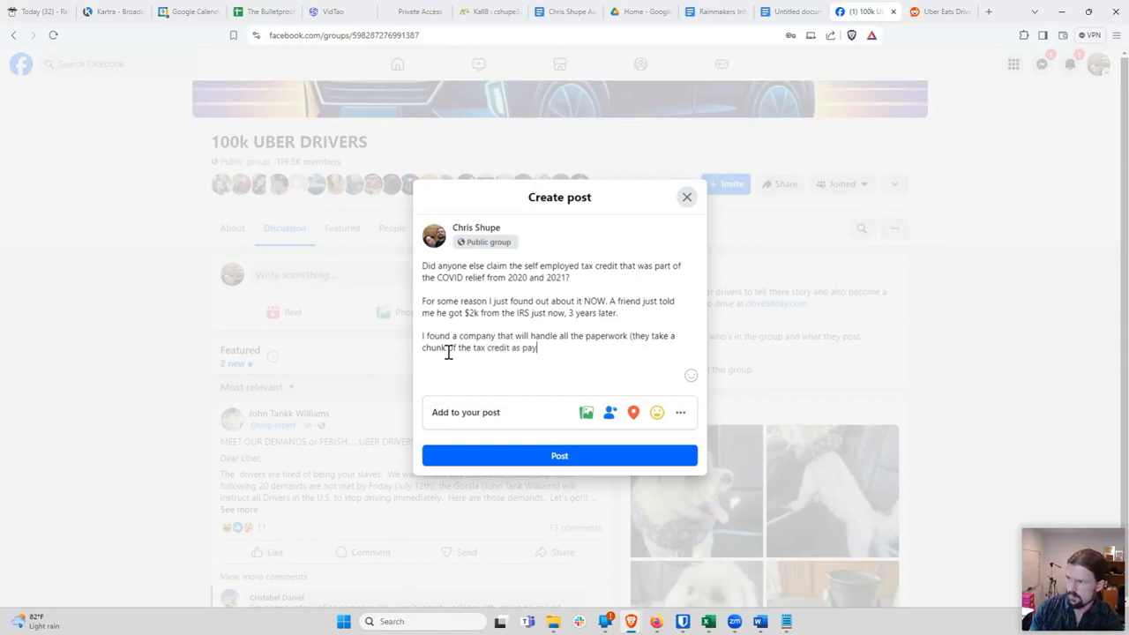
pyautogui.write('ment) ')
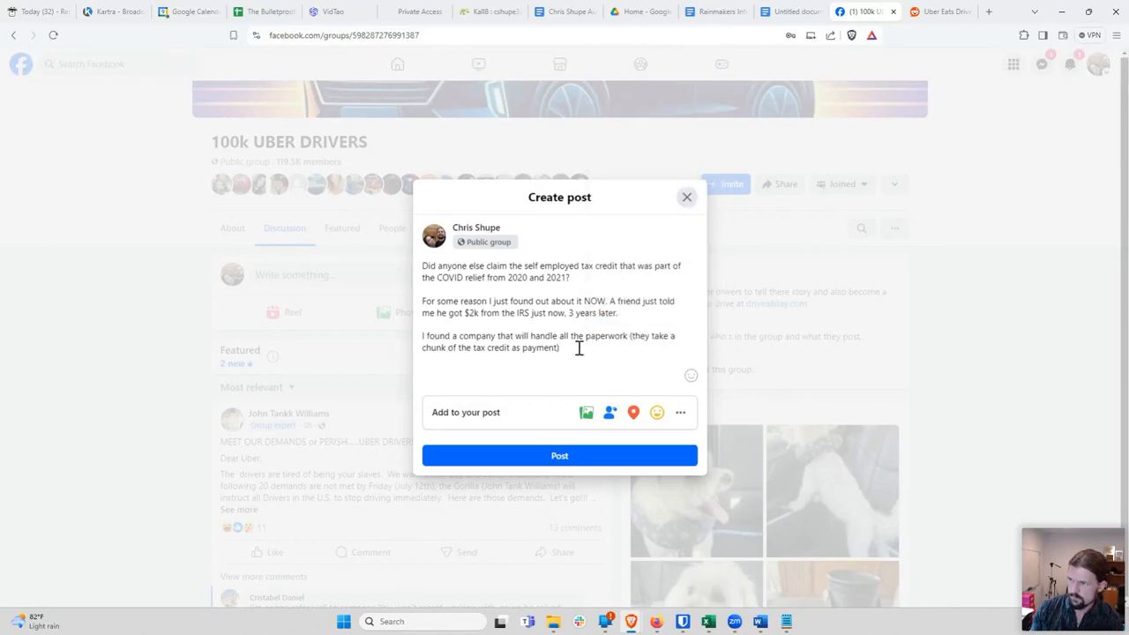
pyautogui.write('.')
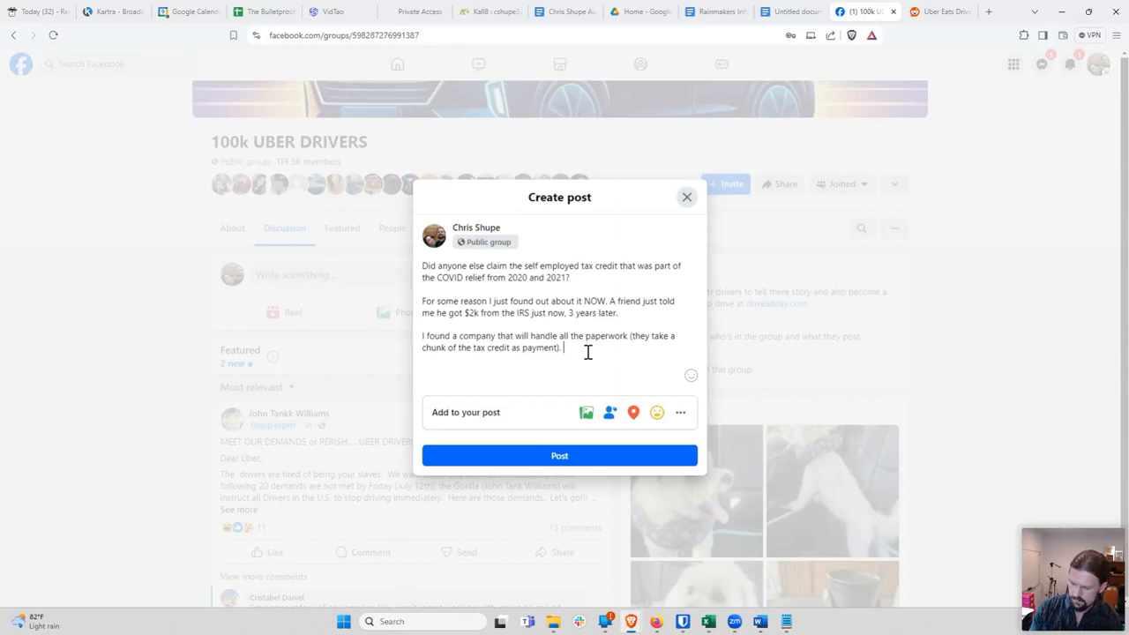
pyautogui.write('Seem')
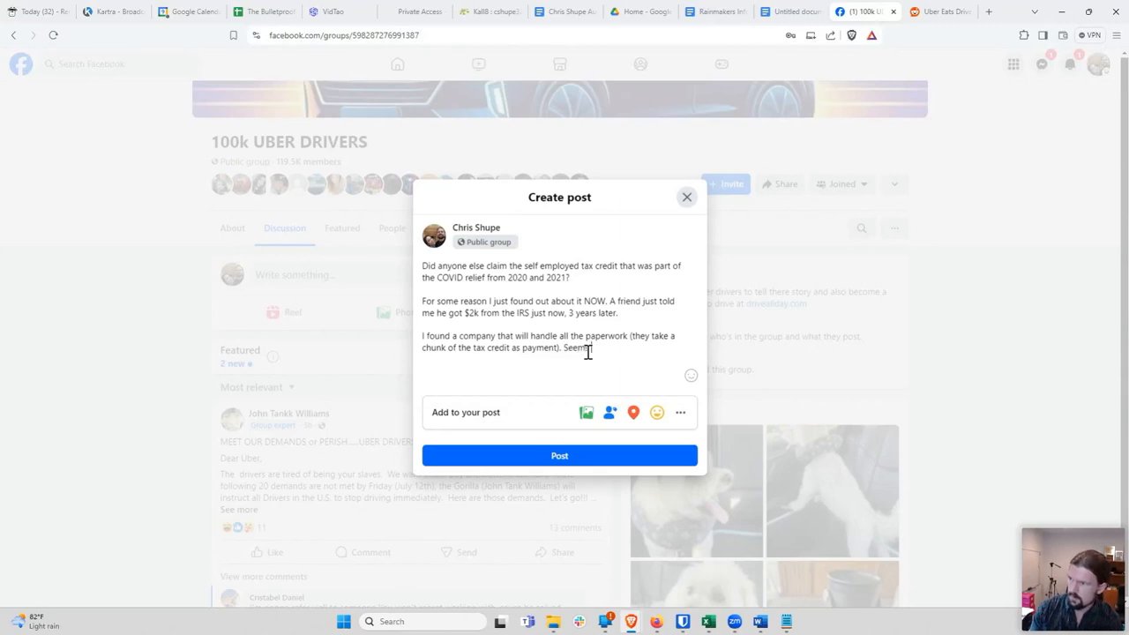
pyautogui.write('s like a good deal')
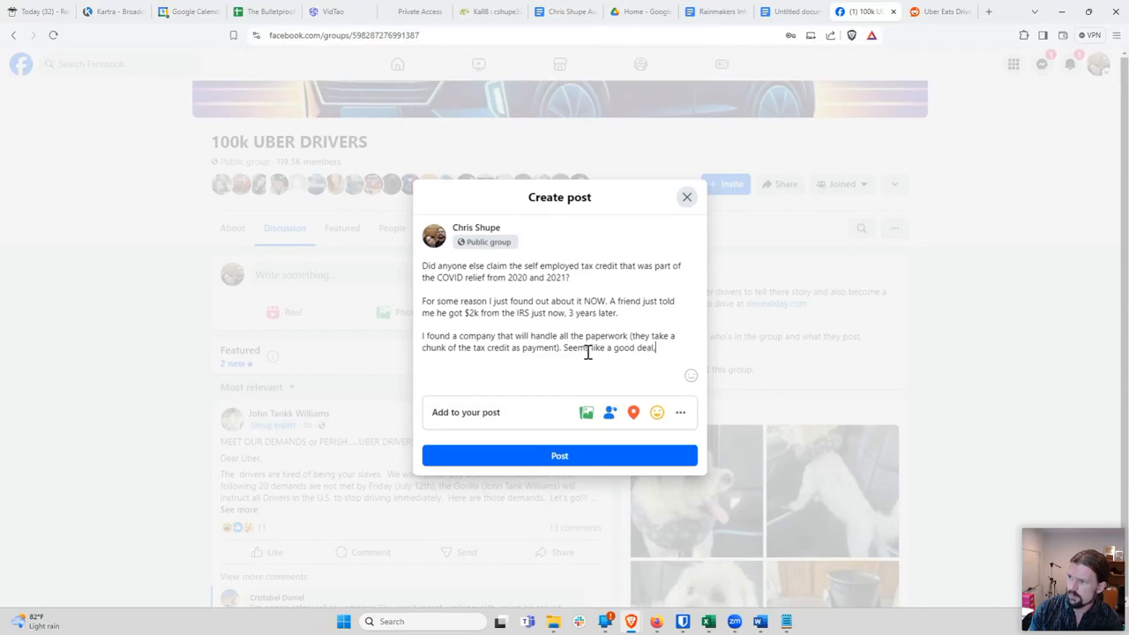
pyautogui.write(' but wanted to s')
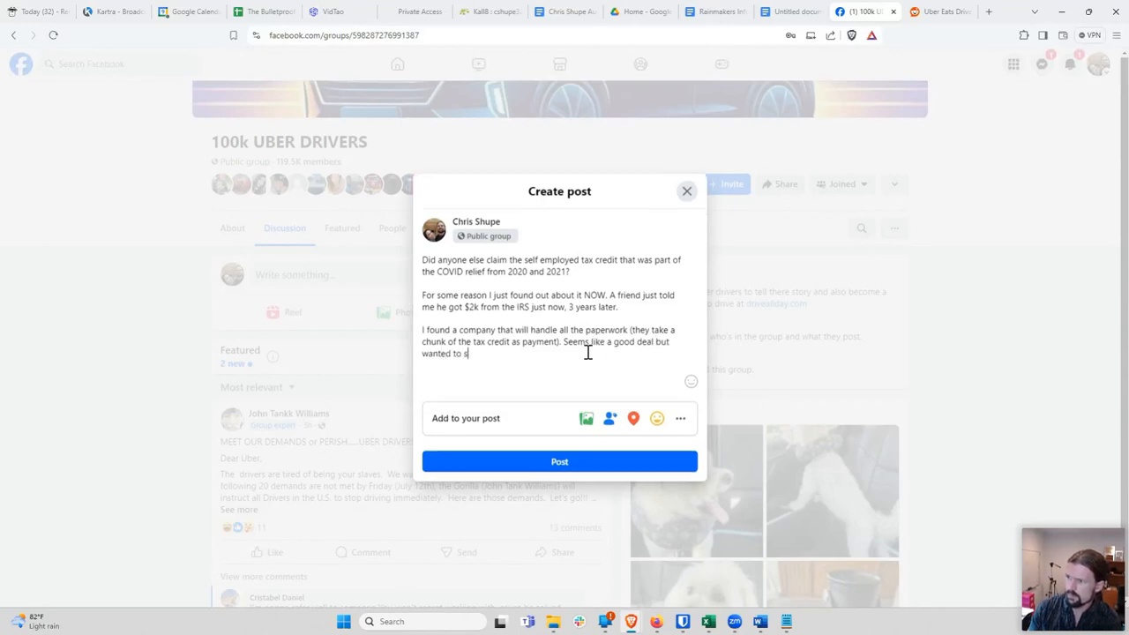
pyautogui.write('ee if anyone else')
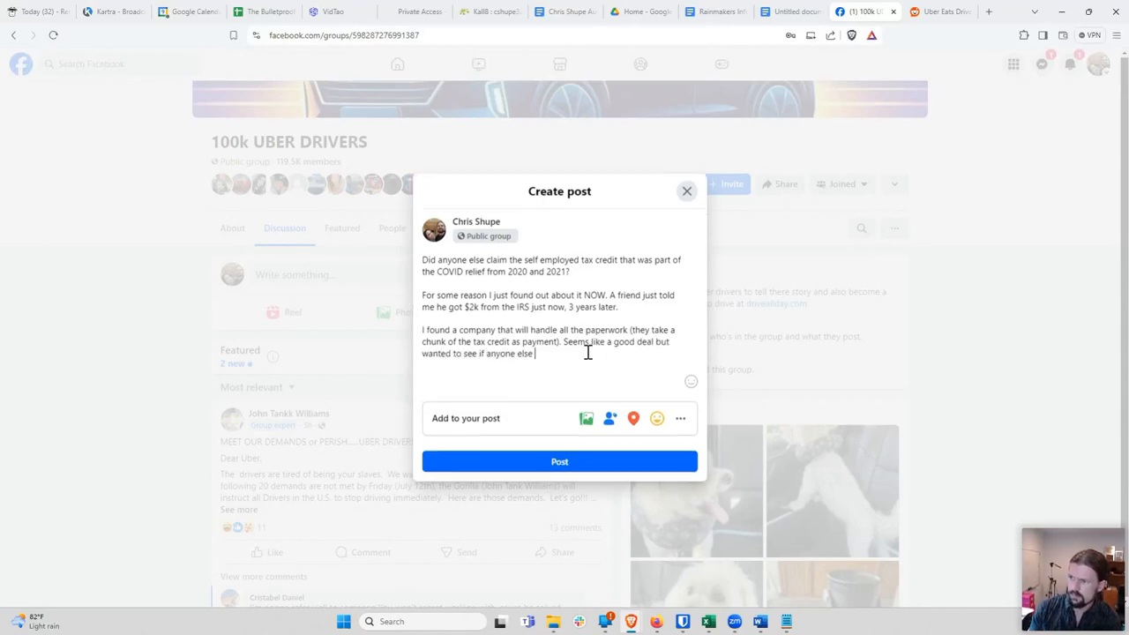
pyautogui.write(' had experience wit')
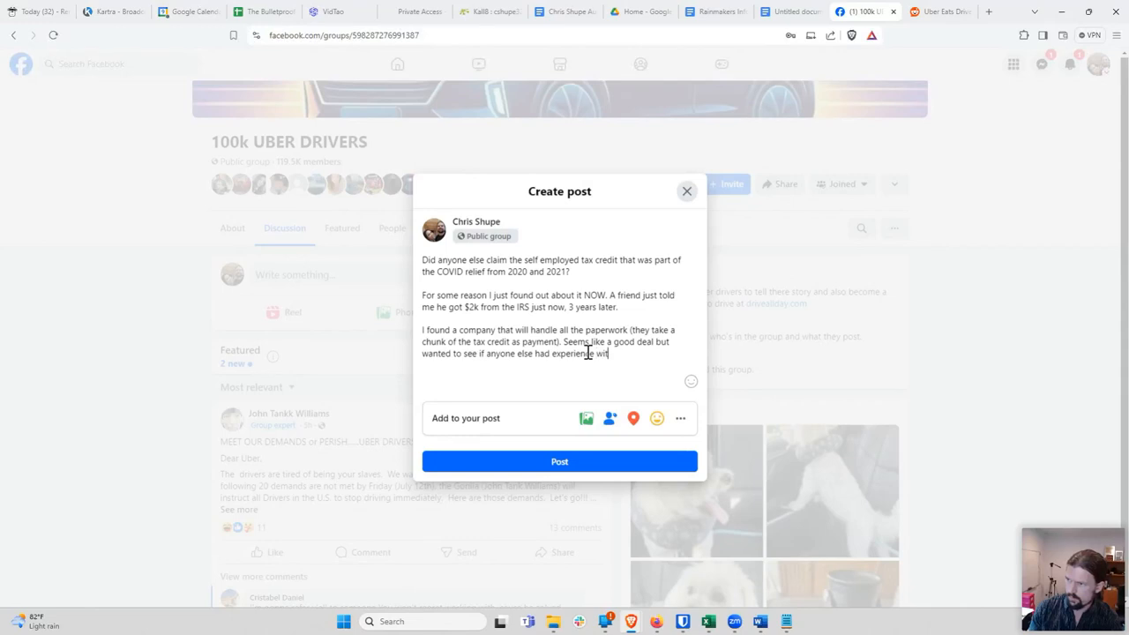
pyautogui.write('h this.')
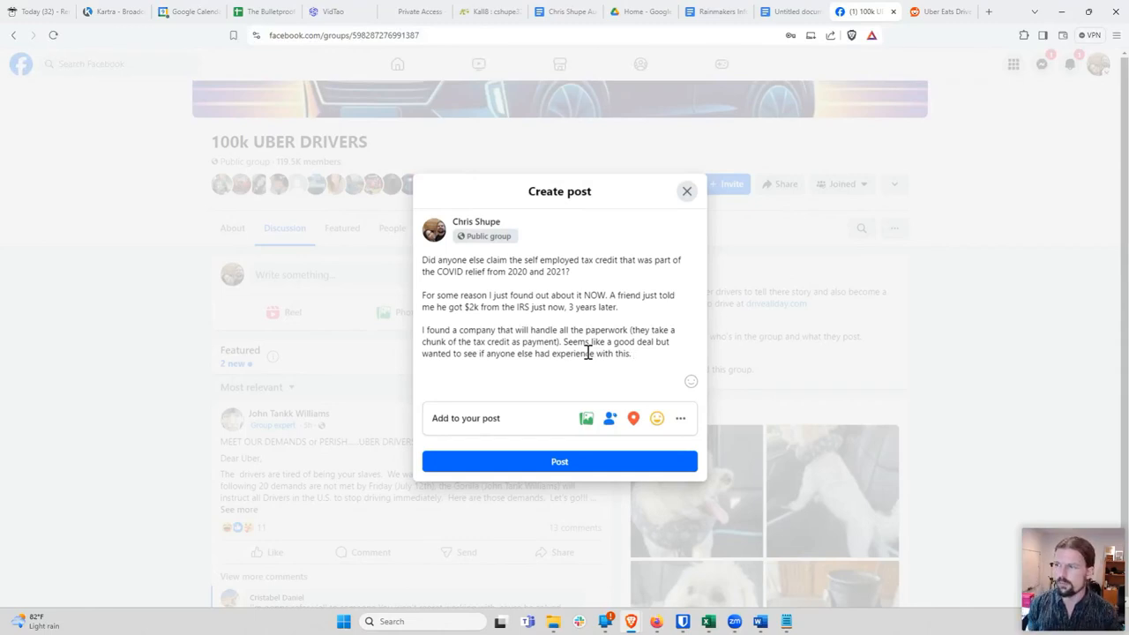
pyautogui.click(582, 283)
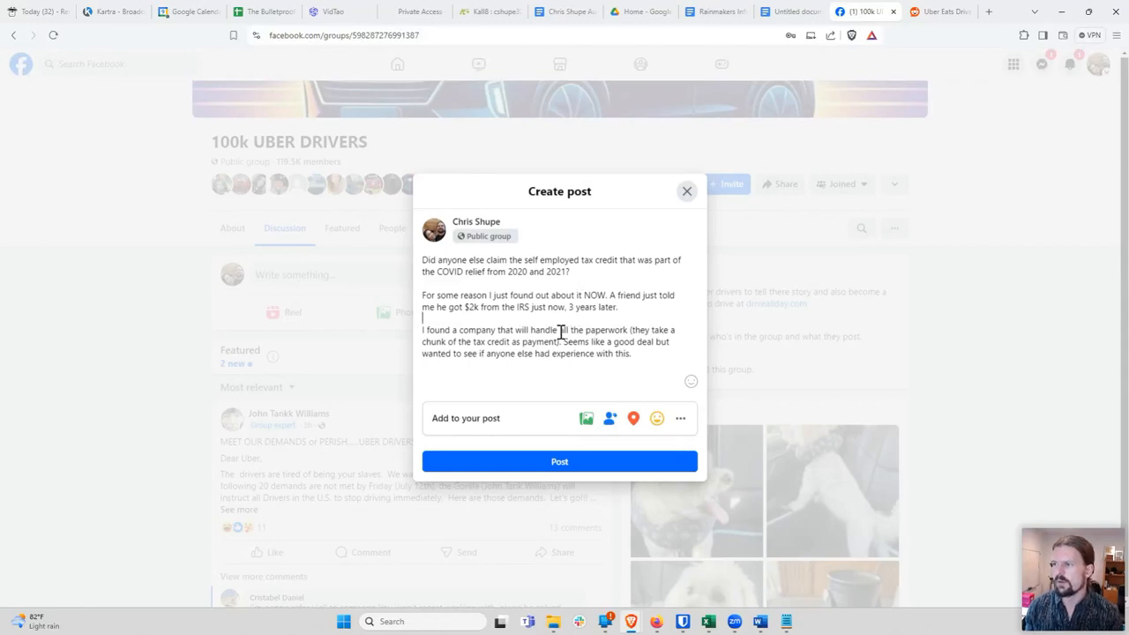
pyautogui.click(423, 325)
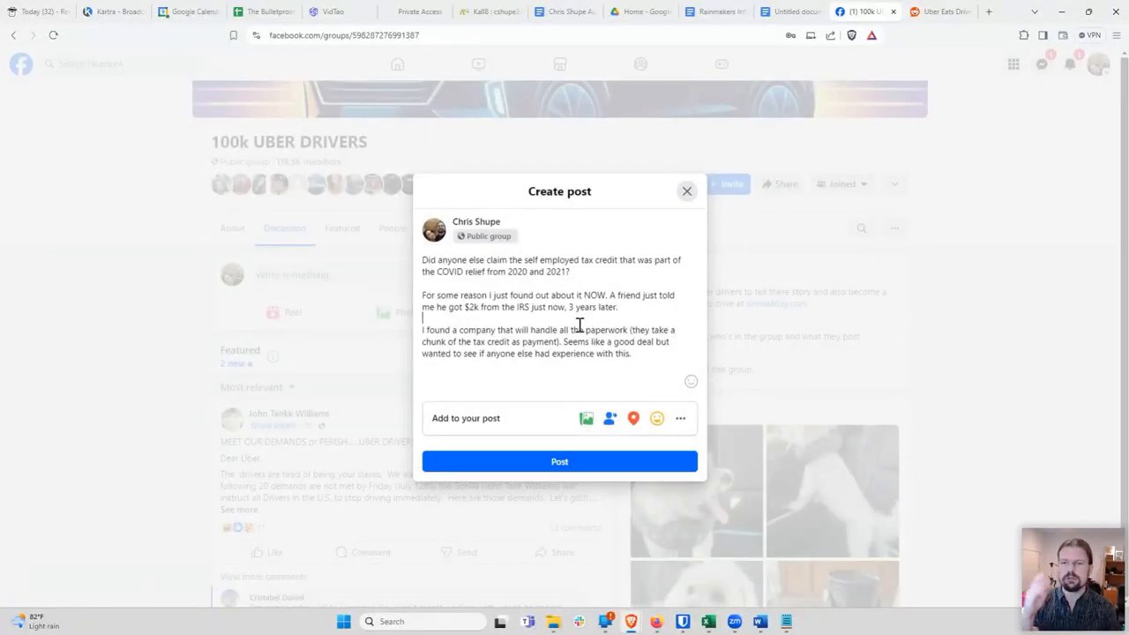
pyautogui.click(792, 14)
pyautogui.moveTo(422, 346); pyautogui.dragTo(390, 346)
pyautogui.click(445, 345)
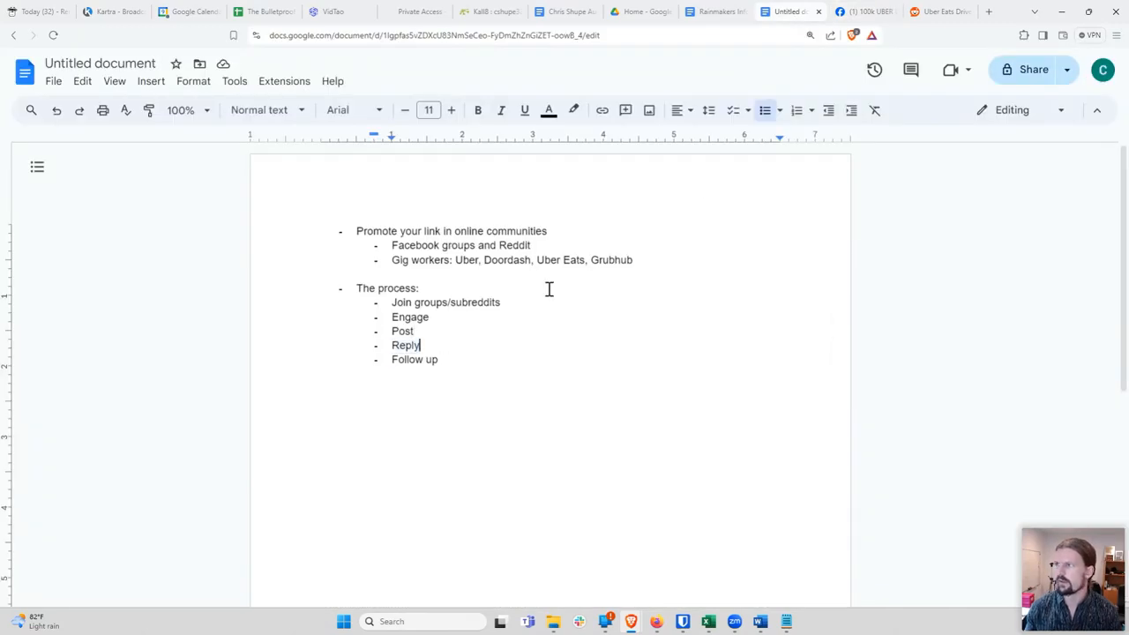
pyautogui.click(860, 13)
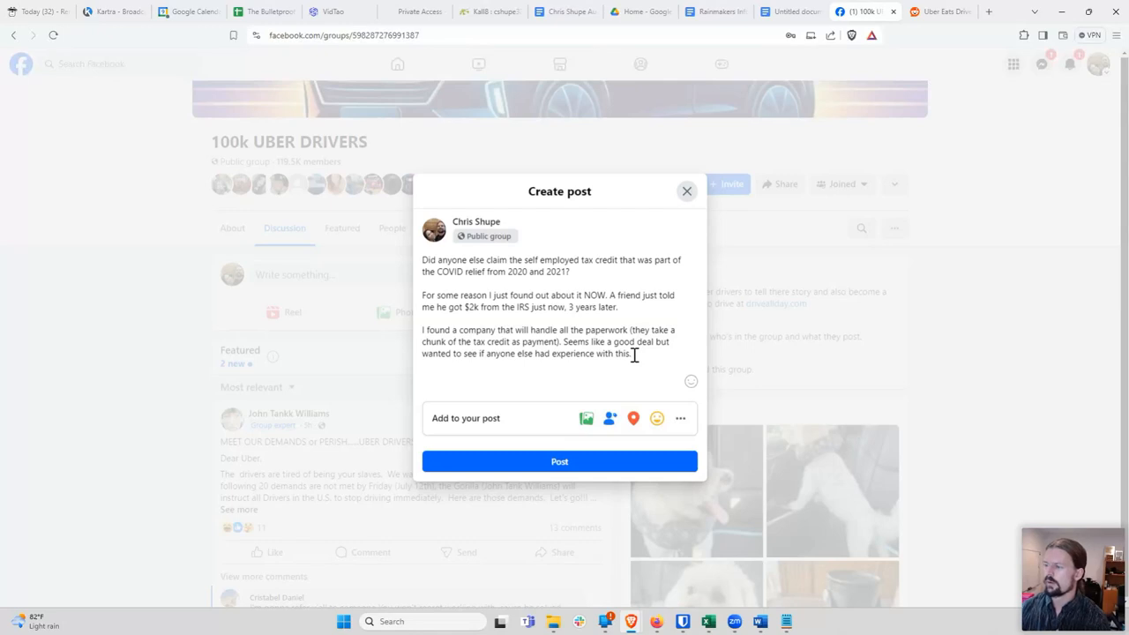
pyautogui.press('BackSpace')
pyautogui.press('BackSpace')
pyautogui.press('BackSpace')
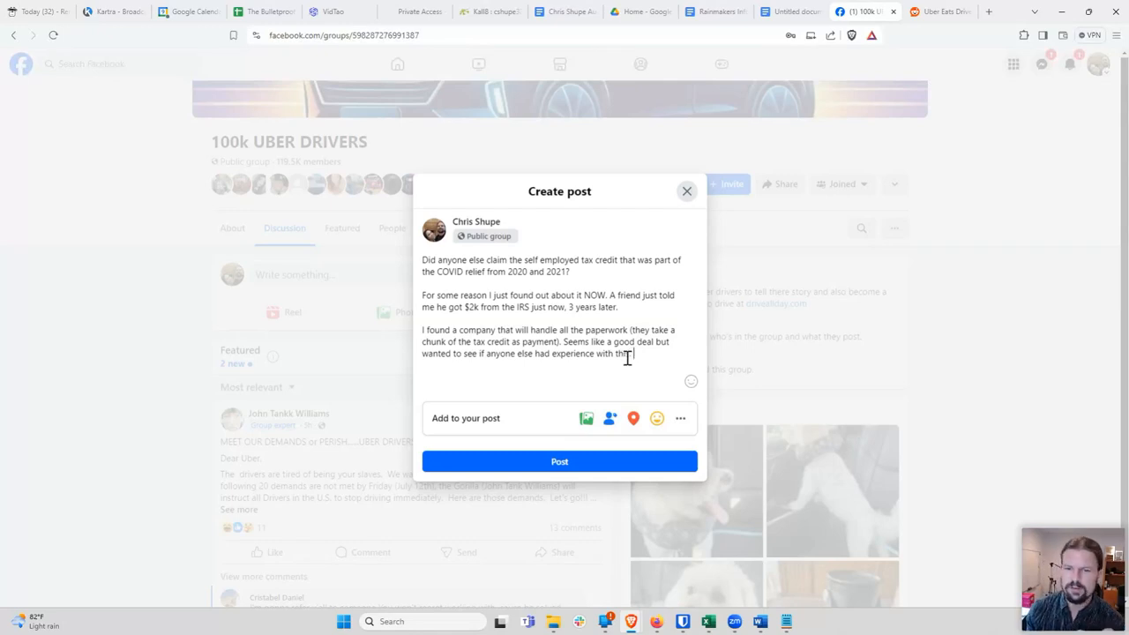
pyautogui.write('is.')
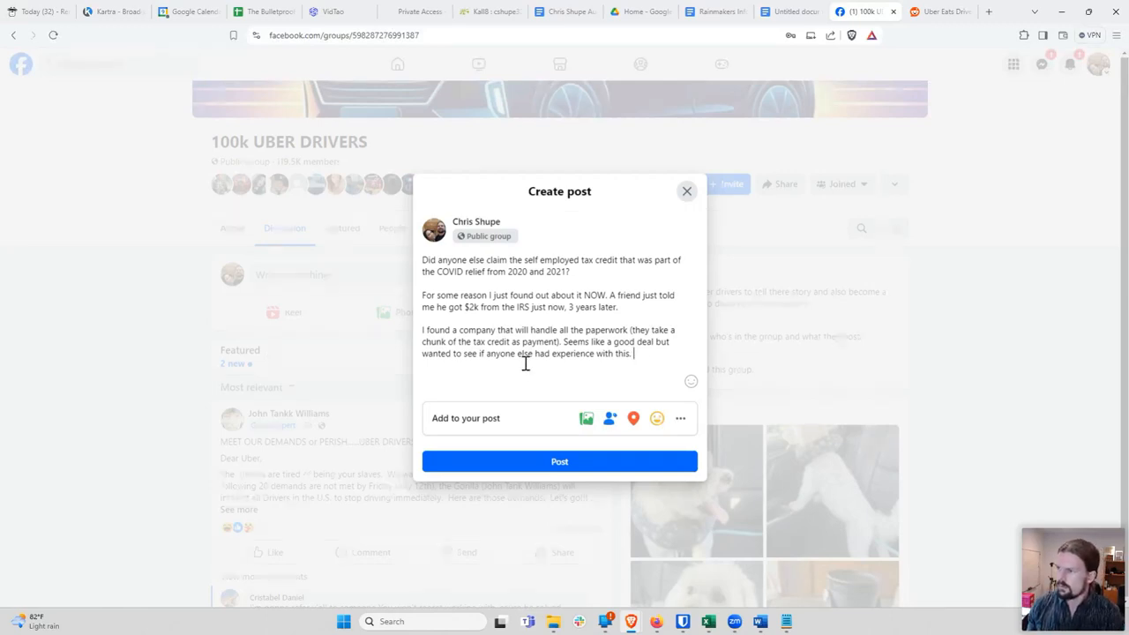
pyautogui.press('Up')
pyautogui.press('Up')
pyautogui.press('Up')
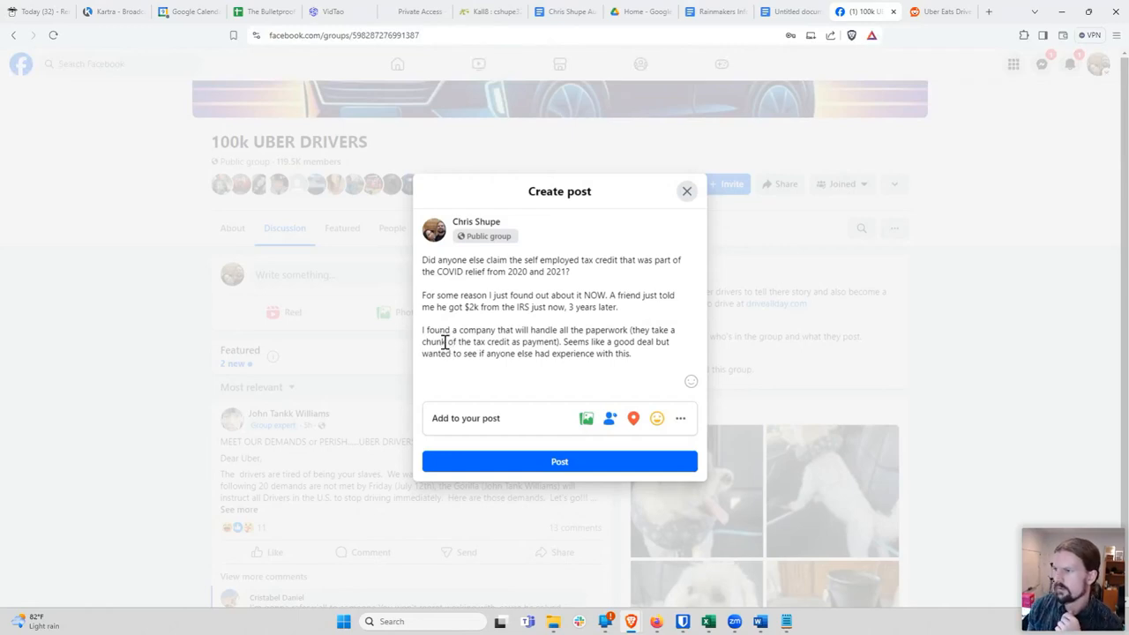
pyautogui.doubleClick(443, 343)
pyautogui.write('piece')
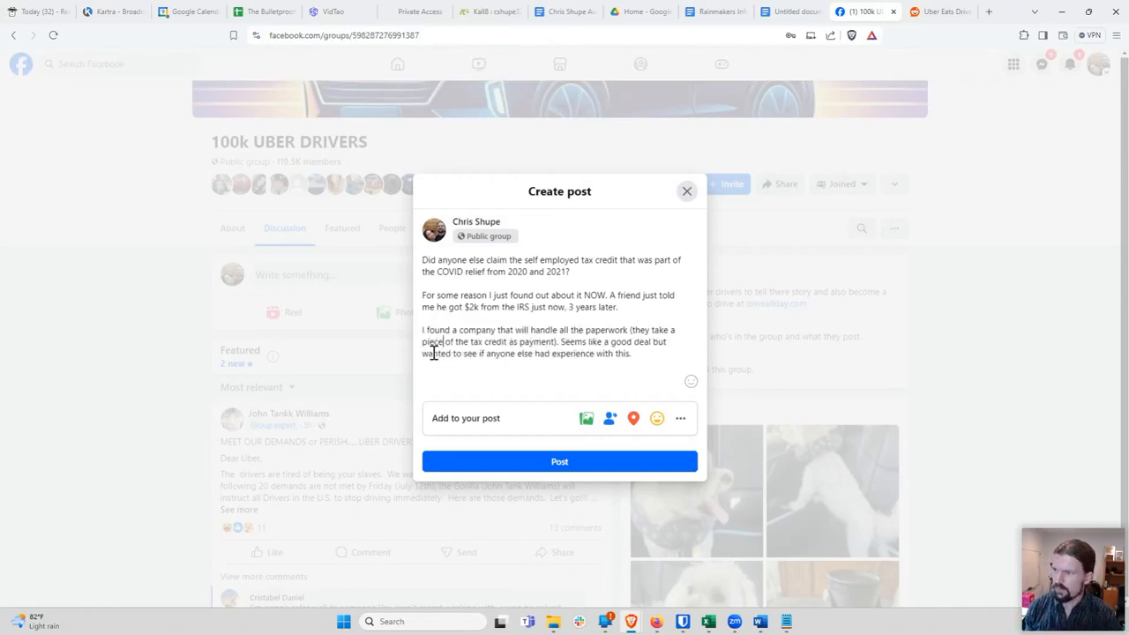
# - Reword the post so the company takes a piece of the tax credit as payment
pyautogui.click(509, 343)
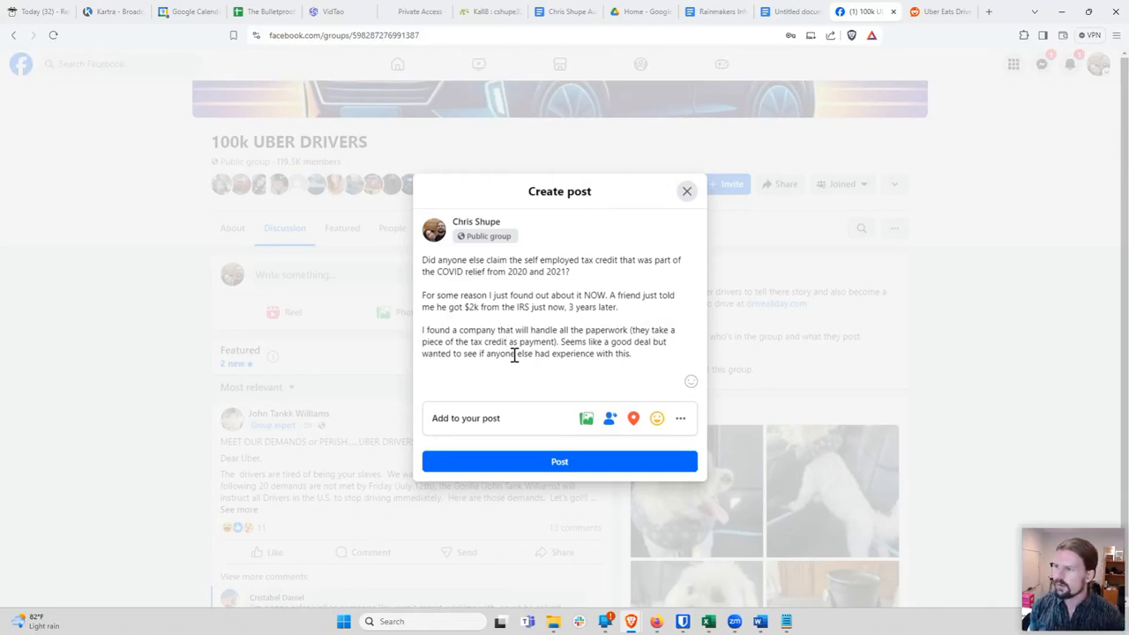
# - Reword the ending so the post closes with a period after 'anyone else have experience with this'
pyautogui.click(606, 343)
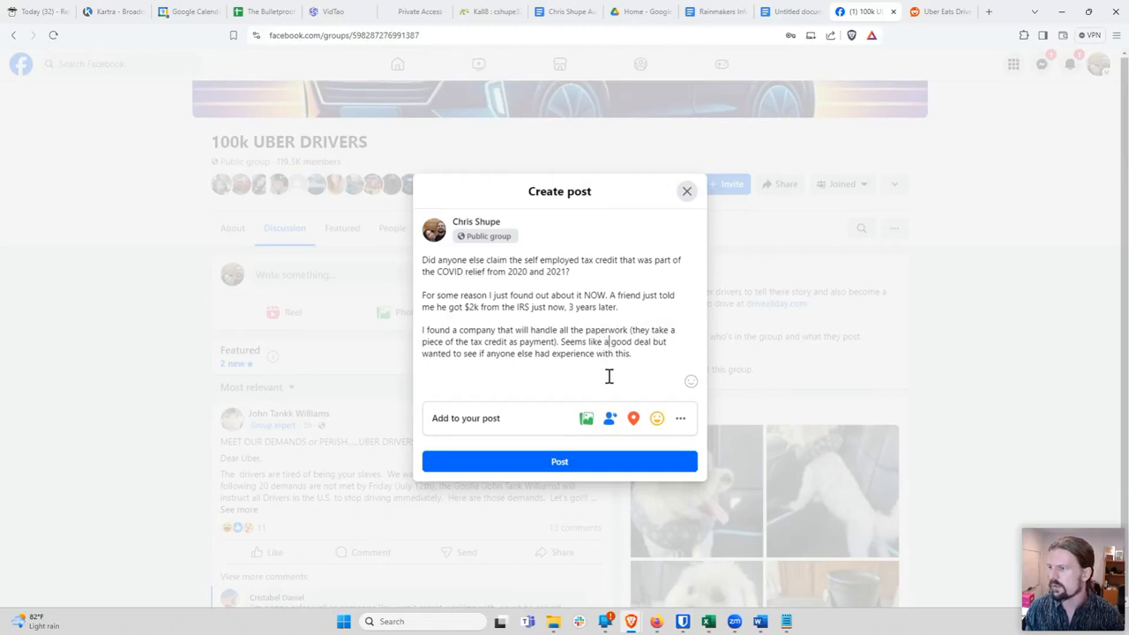
pyautogui.press('BackSpace')
pyautogui.write('it might be ')
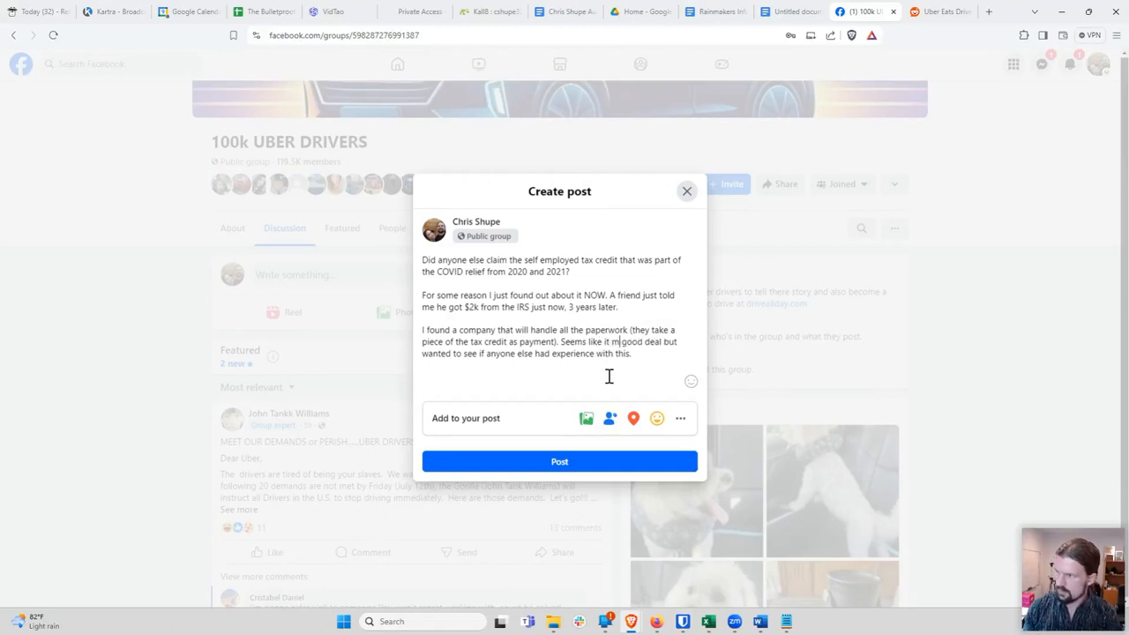
pyautogui.write('a')
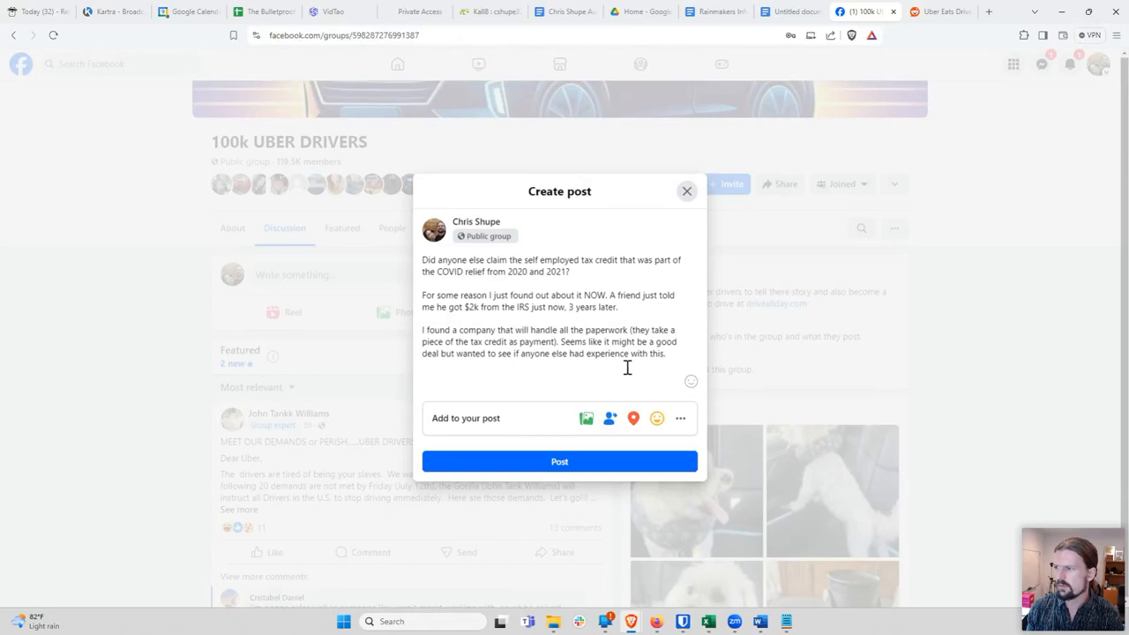
pyautogui.click(668, 359)
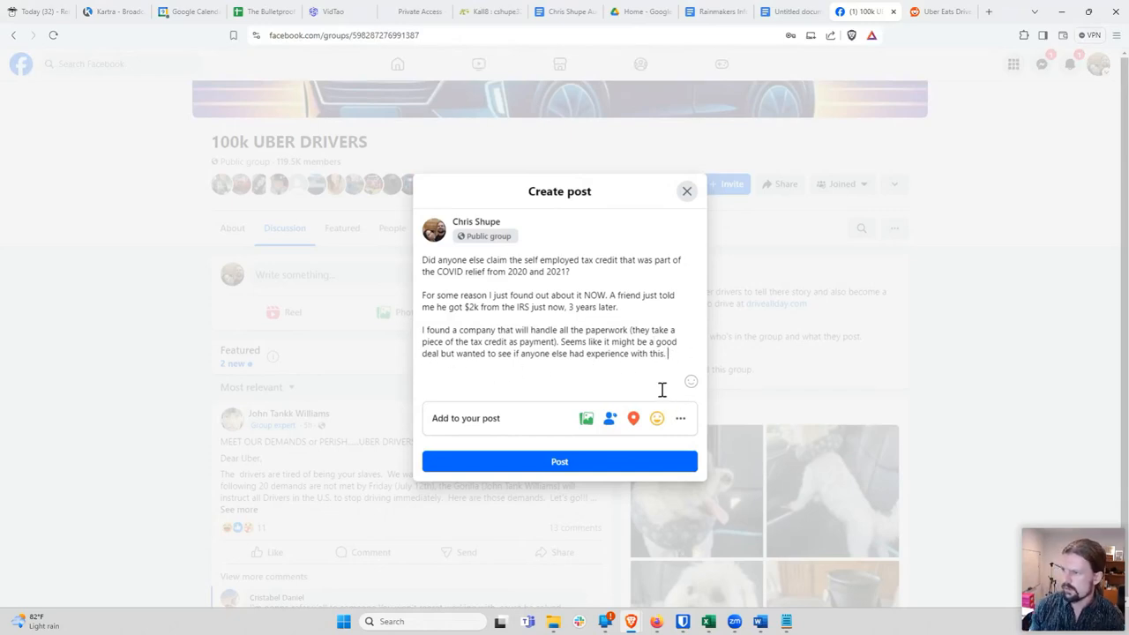
pyautogui.press('BackSpace')
pyautogui.press('BackSpace')
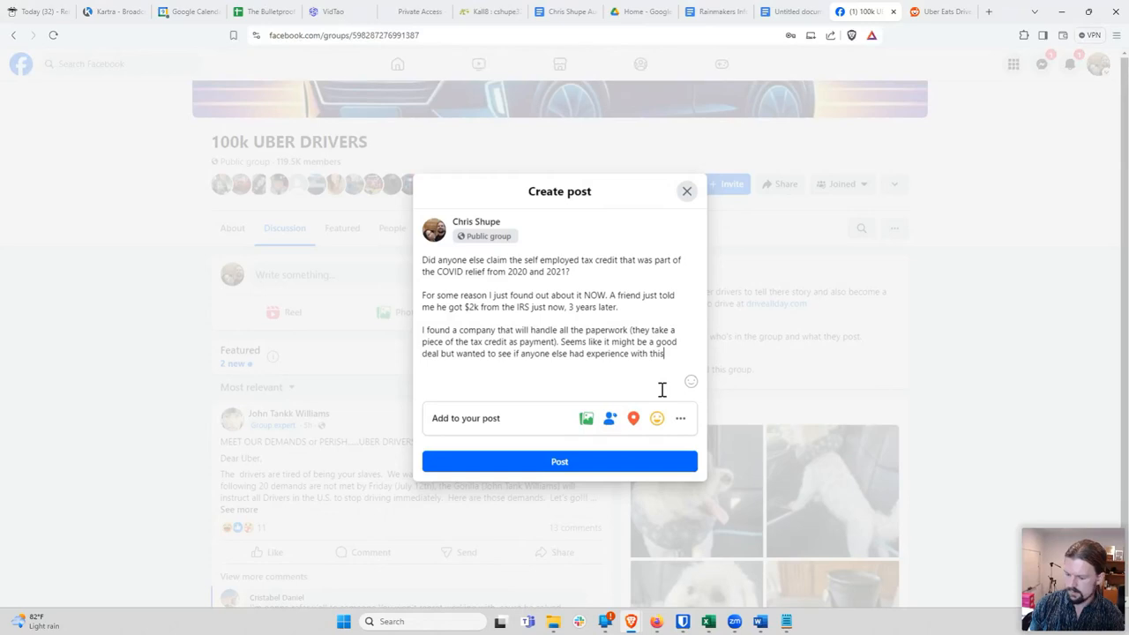
pyautogui.write('.')
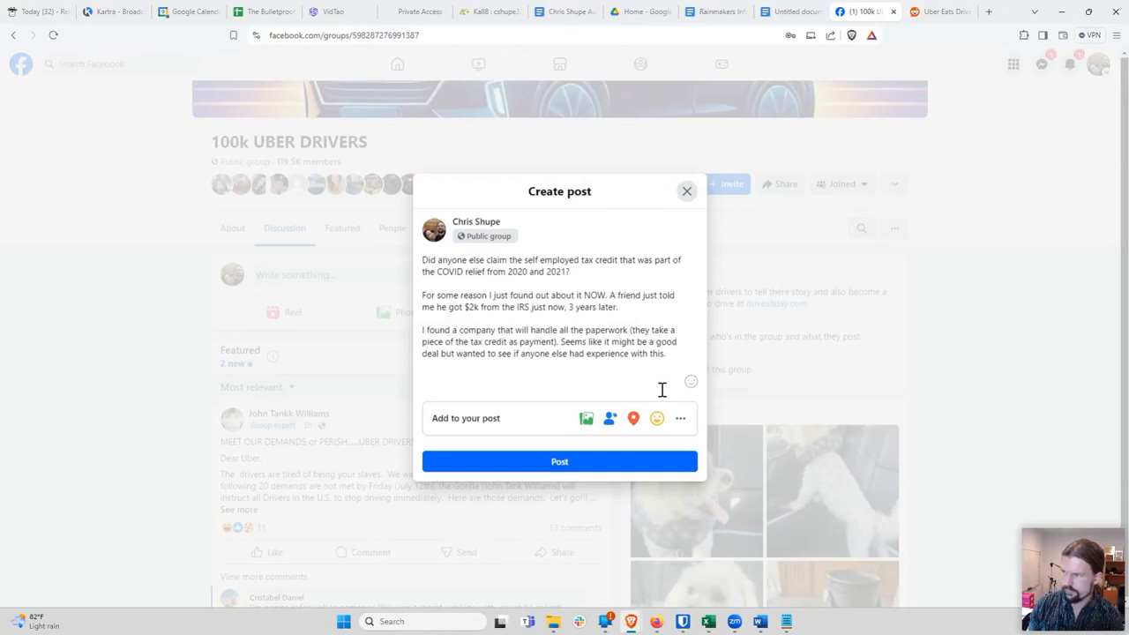
pyautogui.press('BackSpace')
pyautogui.press('BackSpace')
pyautogui.write('before ')
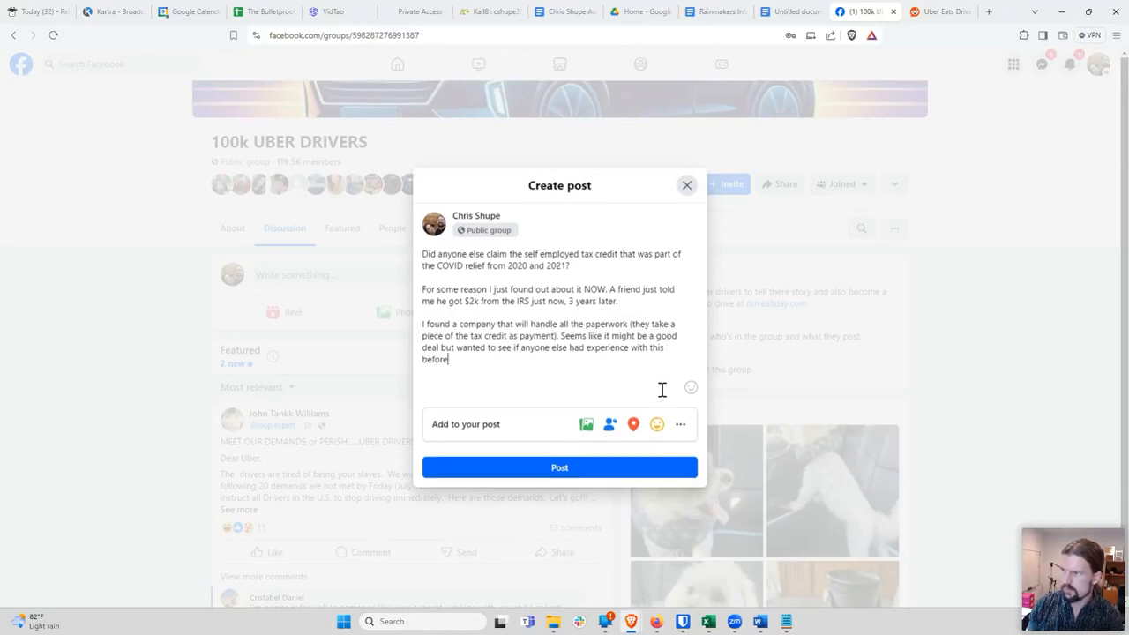
pyautogui.write('I')
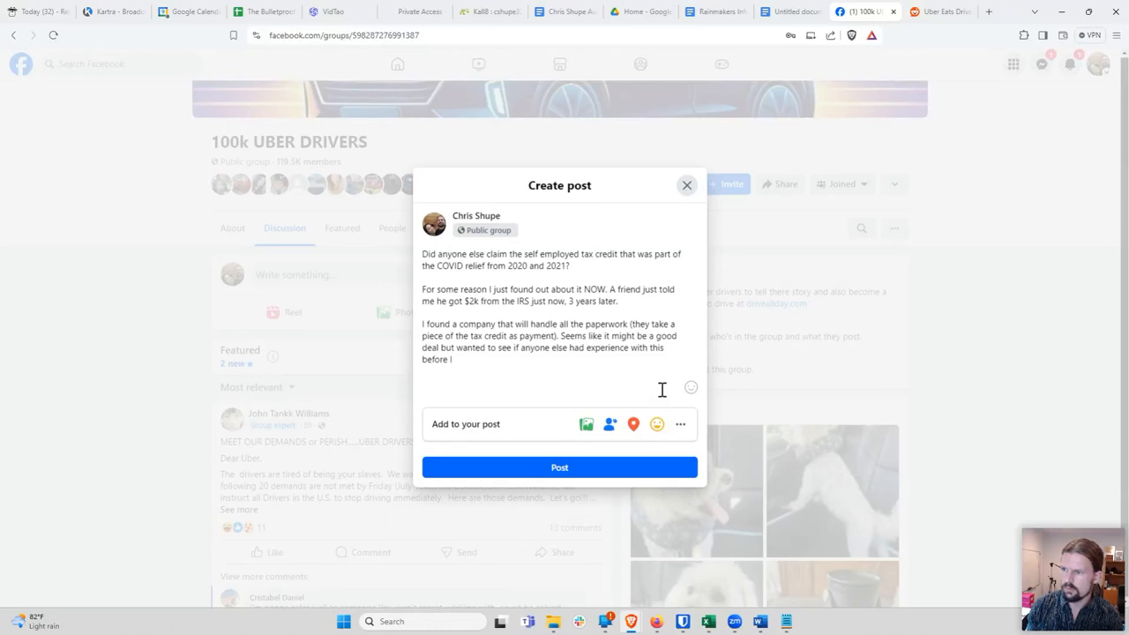
pyautogui.press('BackSpace')
pyautogui.press('BackSpace')
pyautogui.press('BackSpace')
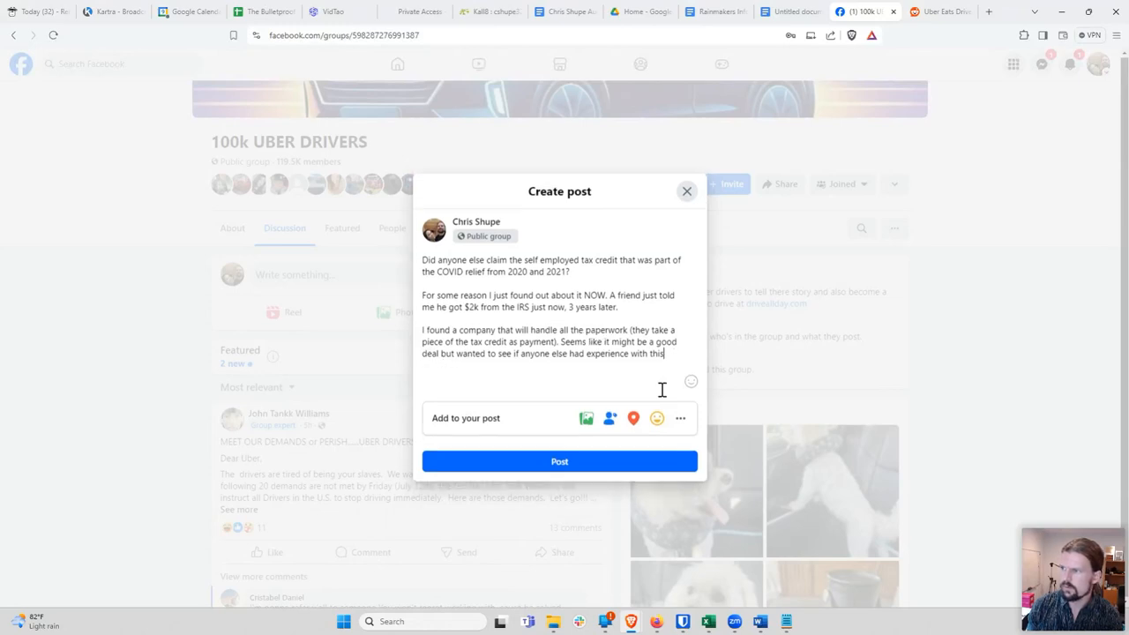
pyautogui.write('.')
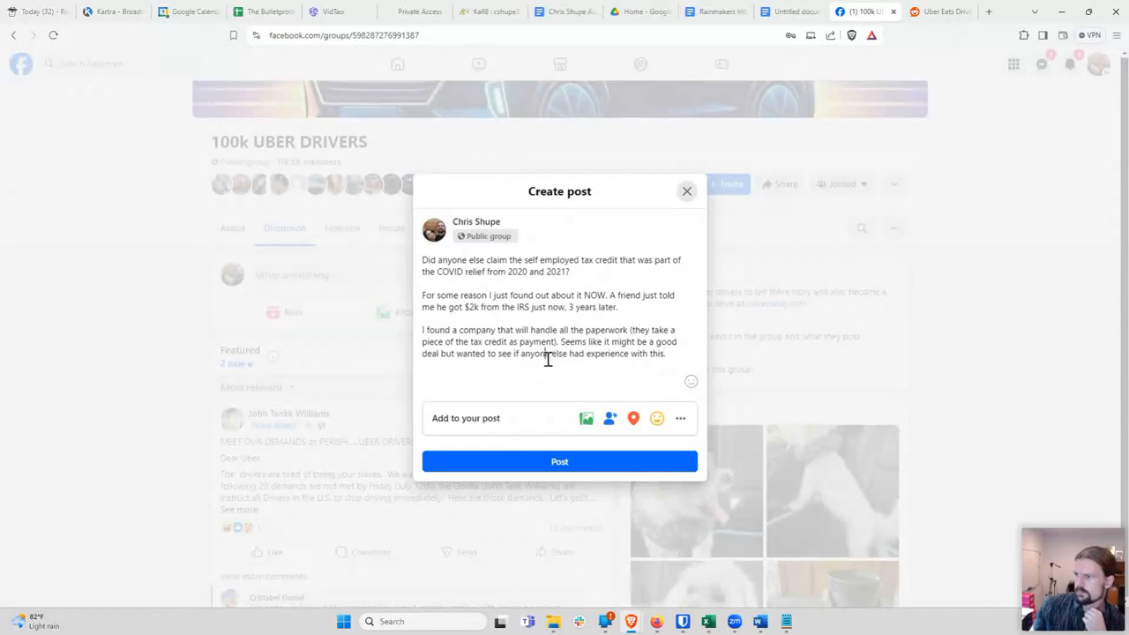
pyautogui.click(498, 377)
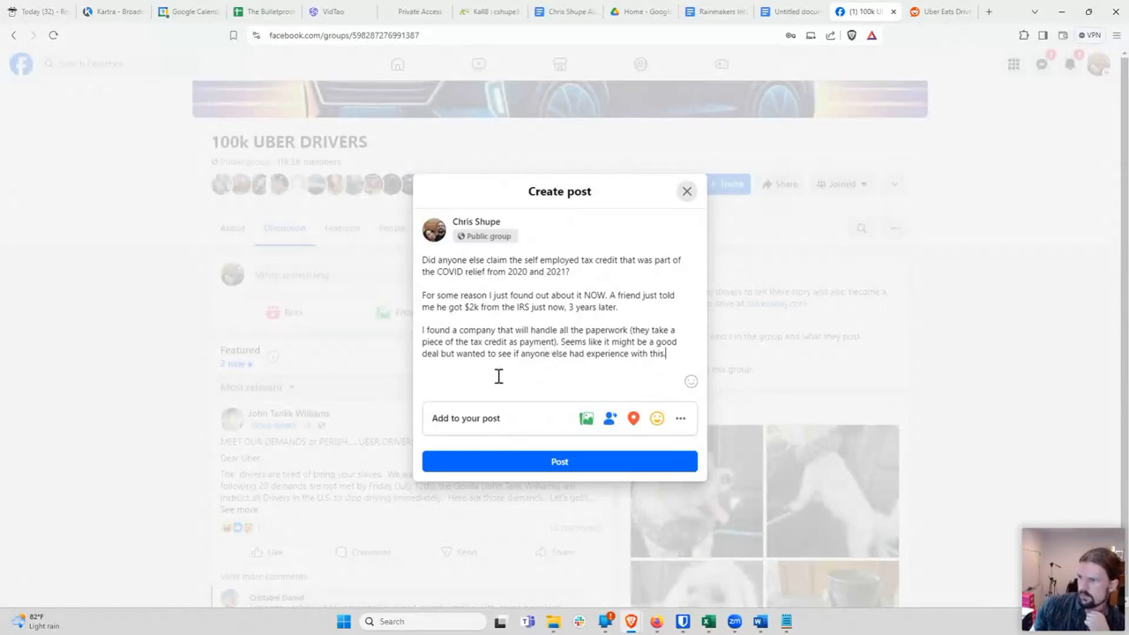
# - Submit the tax-credit post to 100k UBER DRIVERS and review the pending-approval notice
pyautogui.click(606, 467)
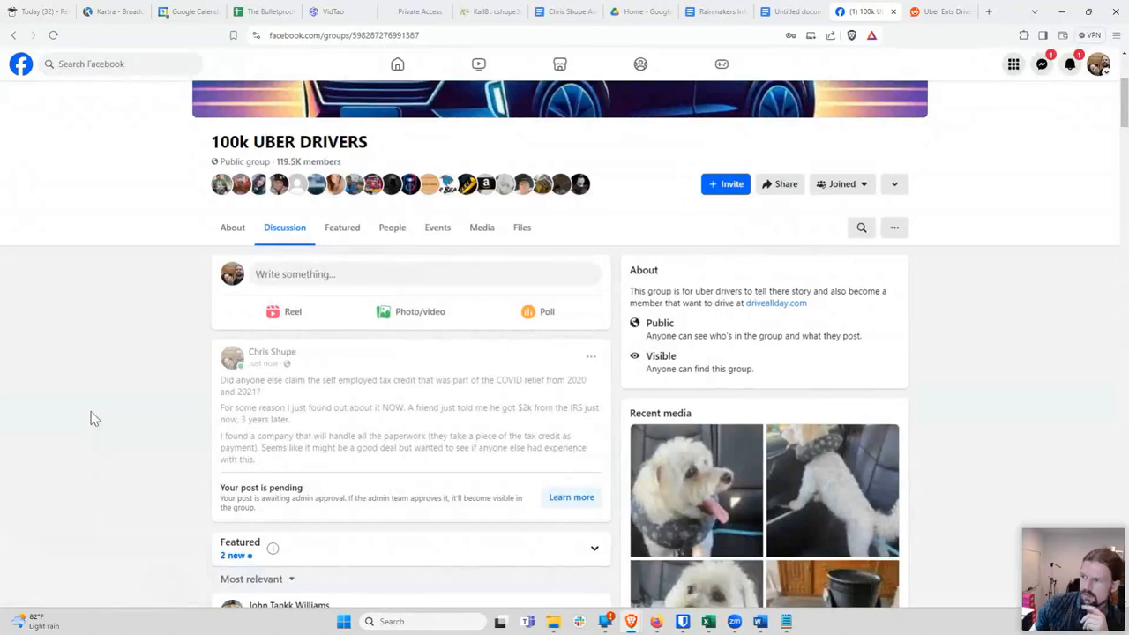
pyautogui.scroll(-1, 154, 375)
pyautogui.scroll(-1, 154, 375)
pyautogui.scroll(1, 118, 327)
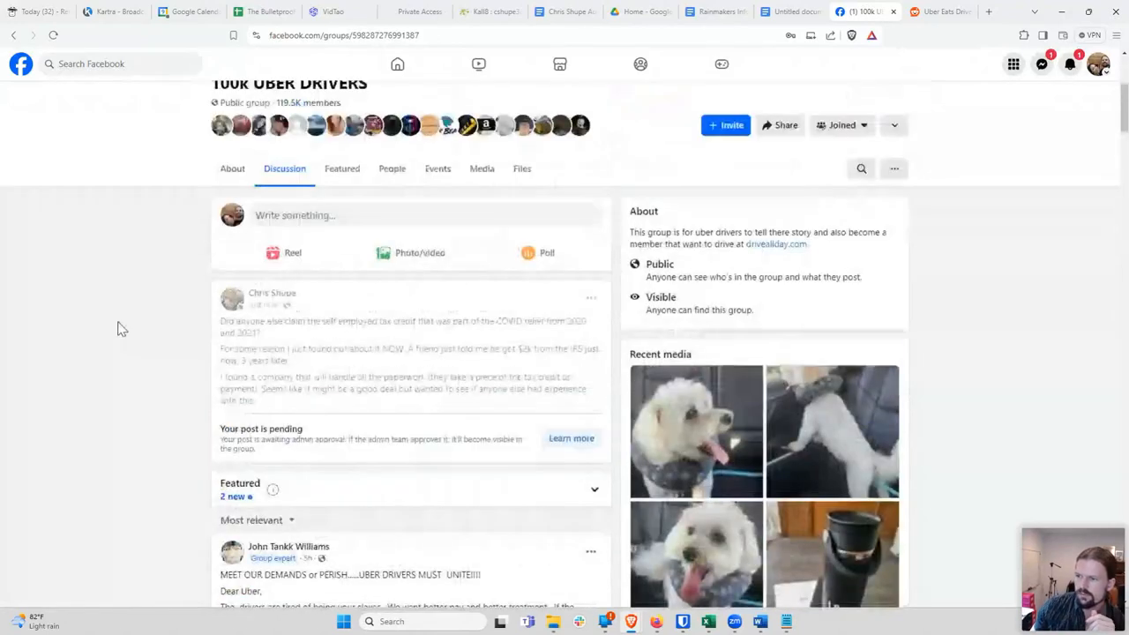
pyautogui.scroll(-2, 124, 317)
pyautogui.scroll(-1, 124, 318)
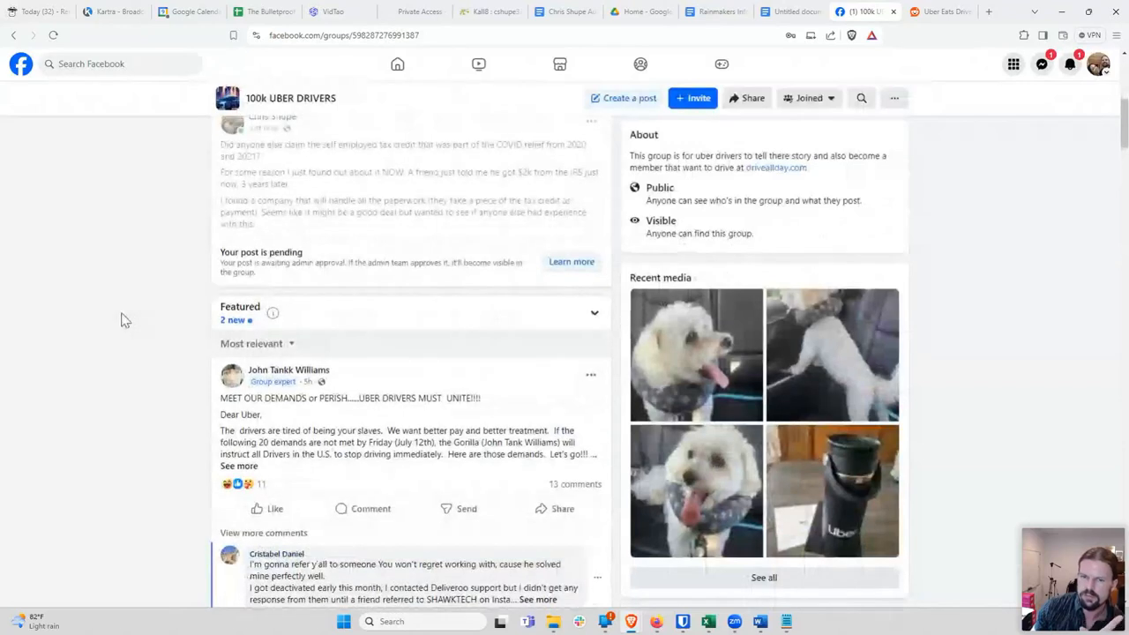
pyautogui.scroll(-2, 123, 320)
pyautogui.scroll(3, 124, 321)
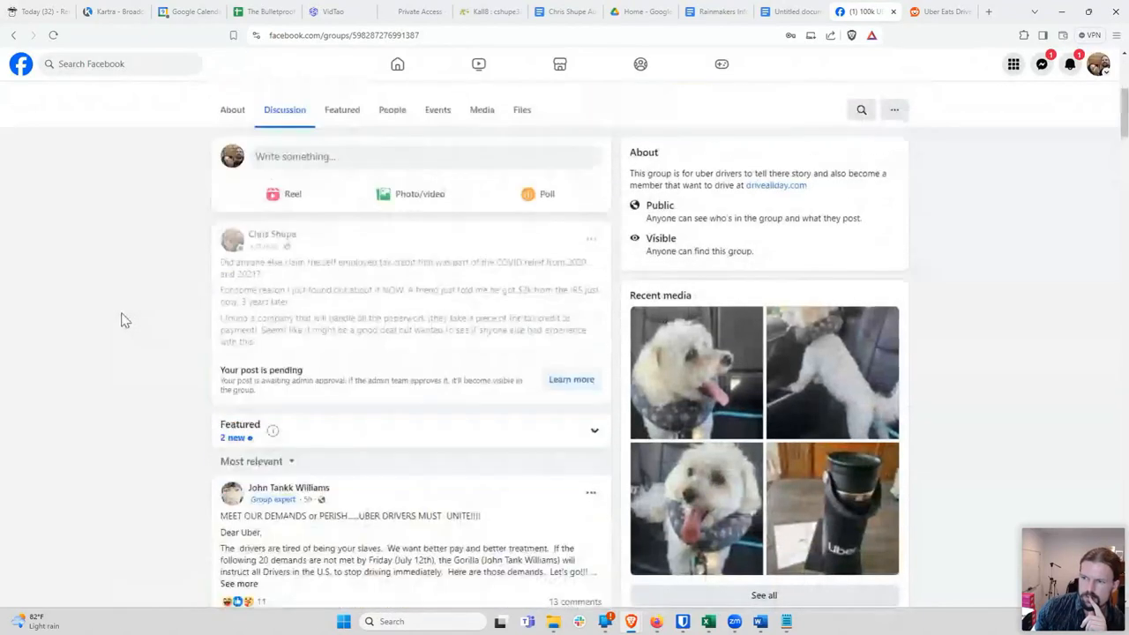
pyautogui.scroll(2, 124, 320)
pyautogui.scroll(1, 124, 320)
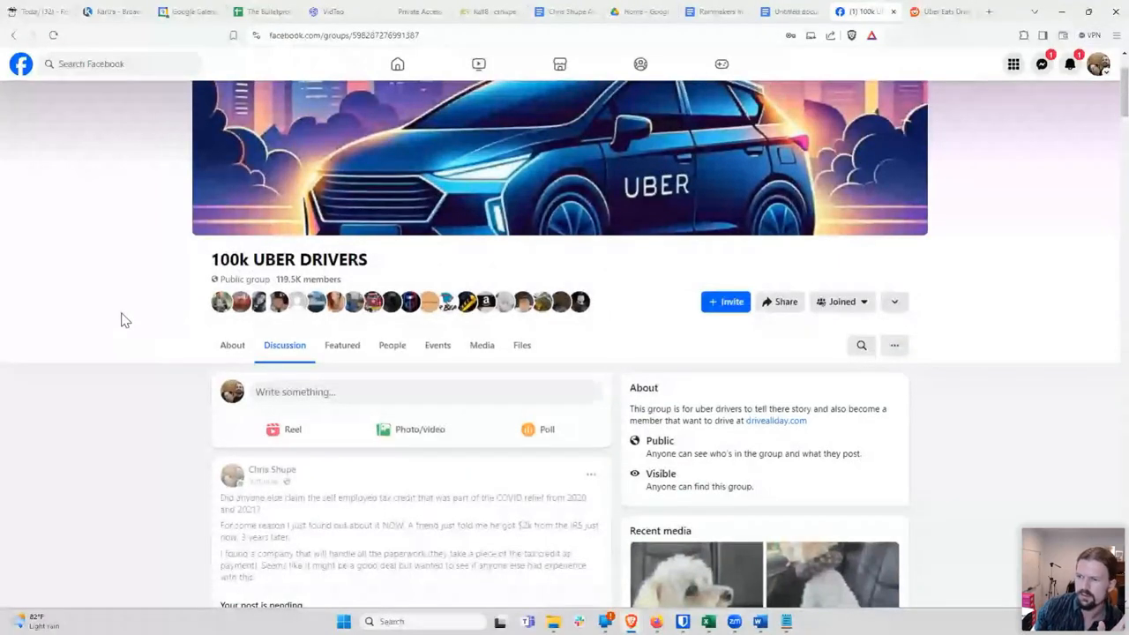
pyautogui.scroll(-1, 124, 320)
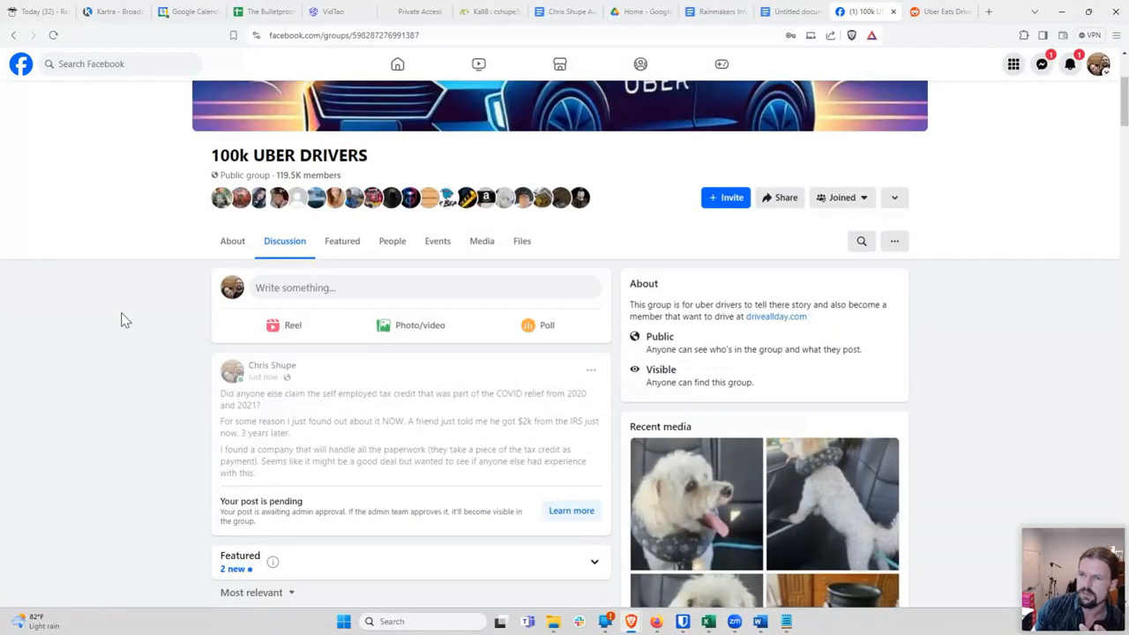
pyautogui.scroll(-3, 123, 320)
pyautogui.scroll(-3, 138, 331)
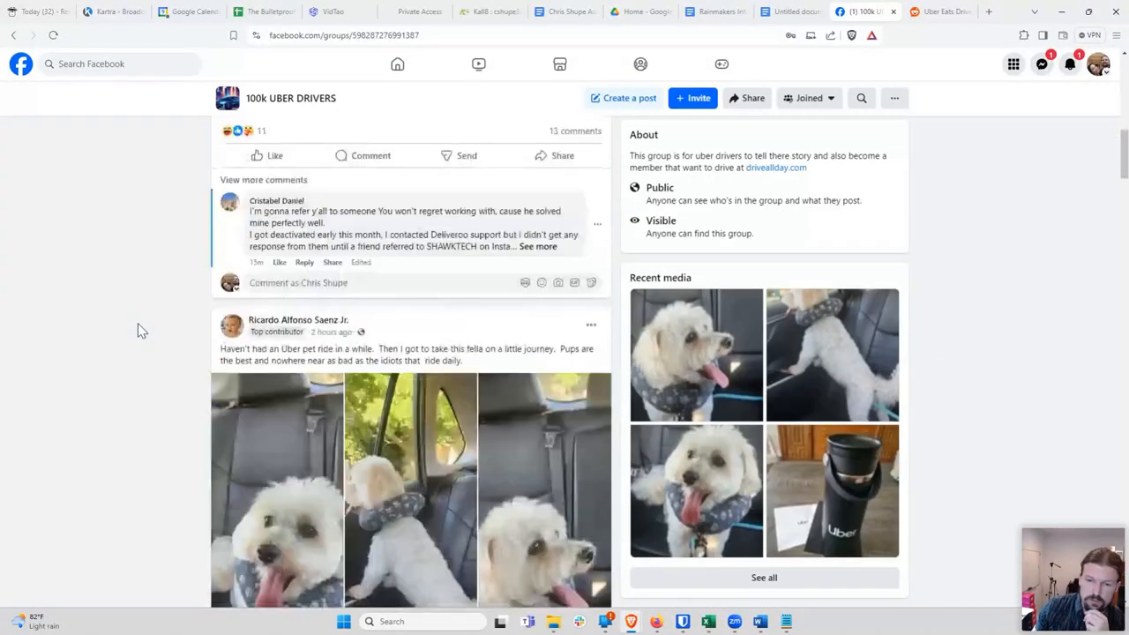
pyautogui.scroll(2, 138, 331)
pyautogui.scroll(5, 139, 330)
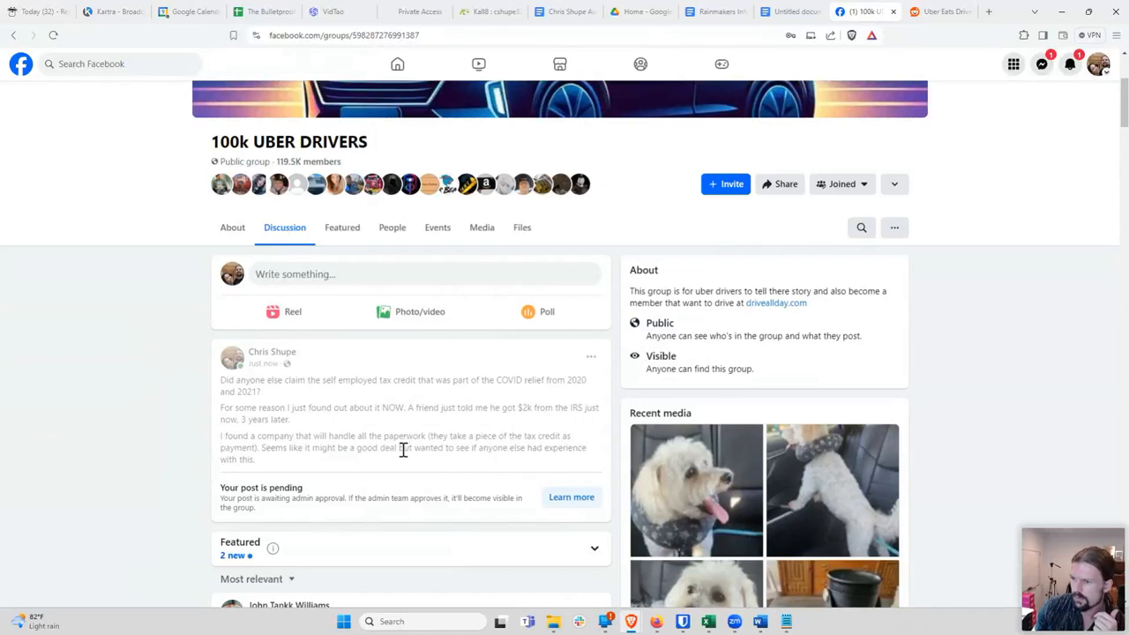
pyautogui.moveTo(221, 437); pyautogui.dragTo(428, 435)
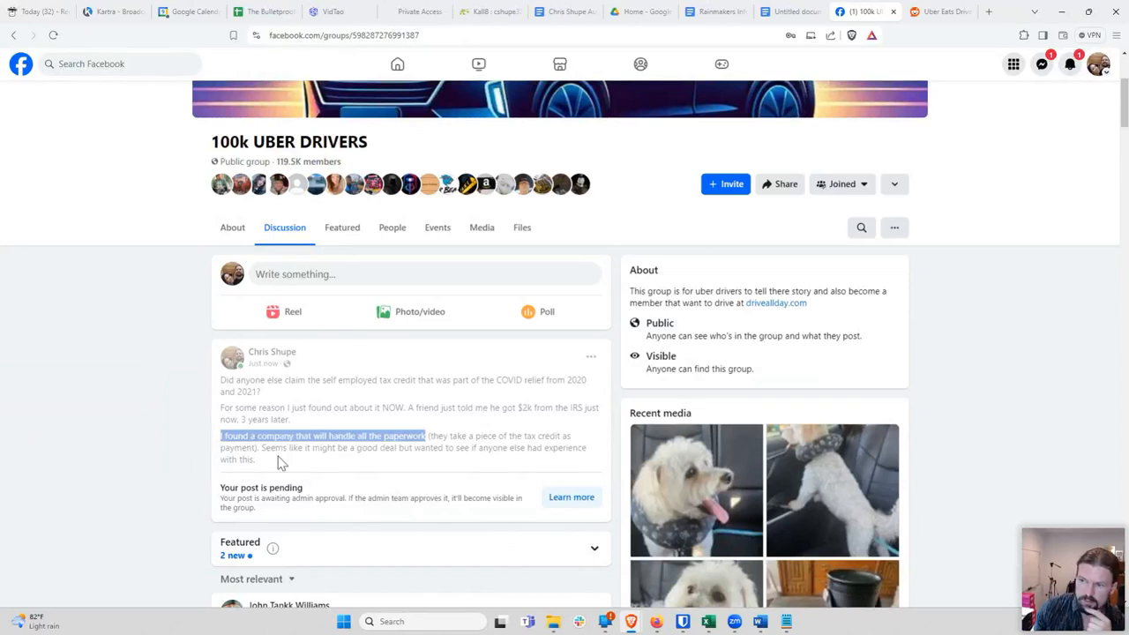
pyautogui.click(280, 464)
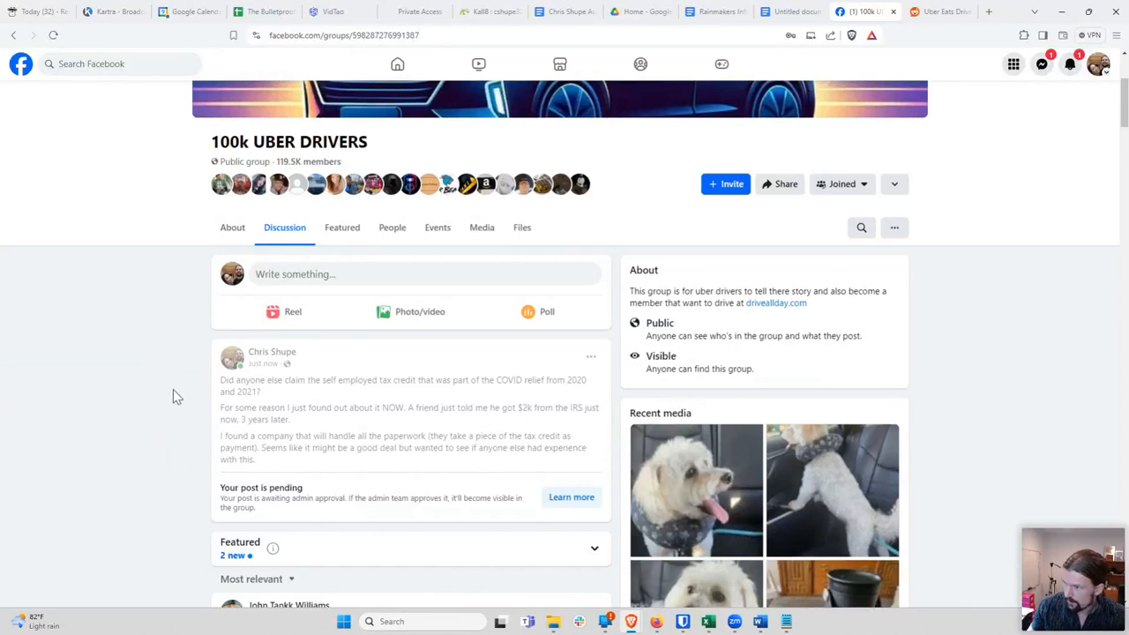
pyautogui.scroll(-1, 156, 360)
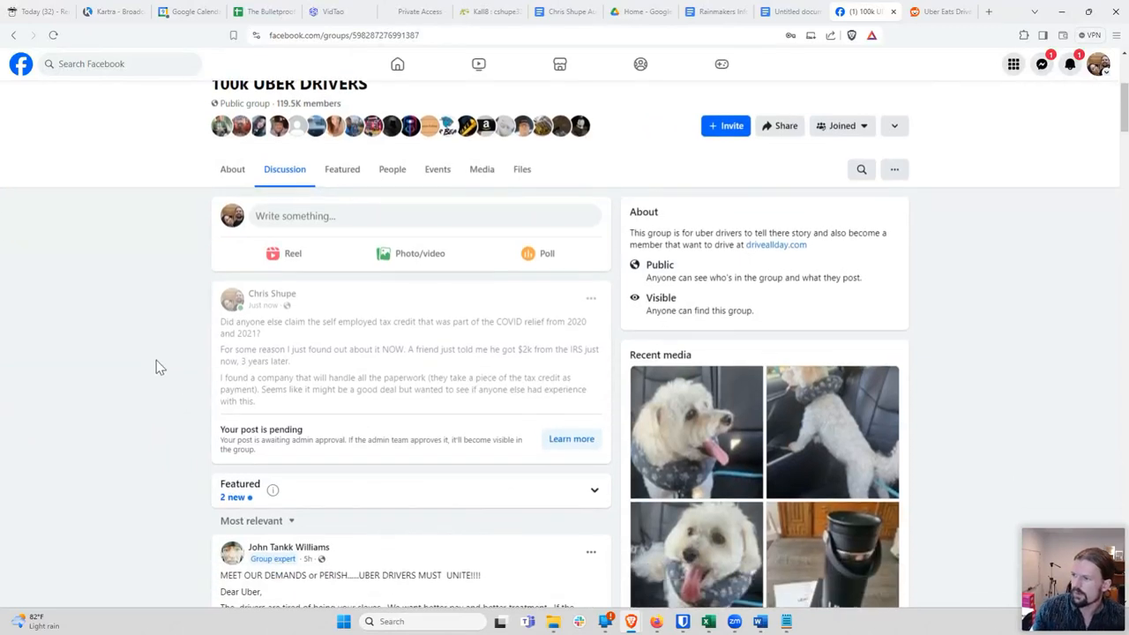
pyautogui.scroll(1, 158, 367)
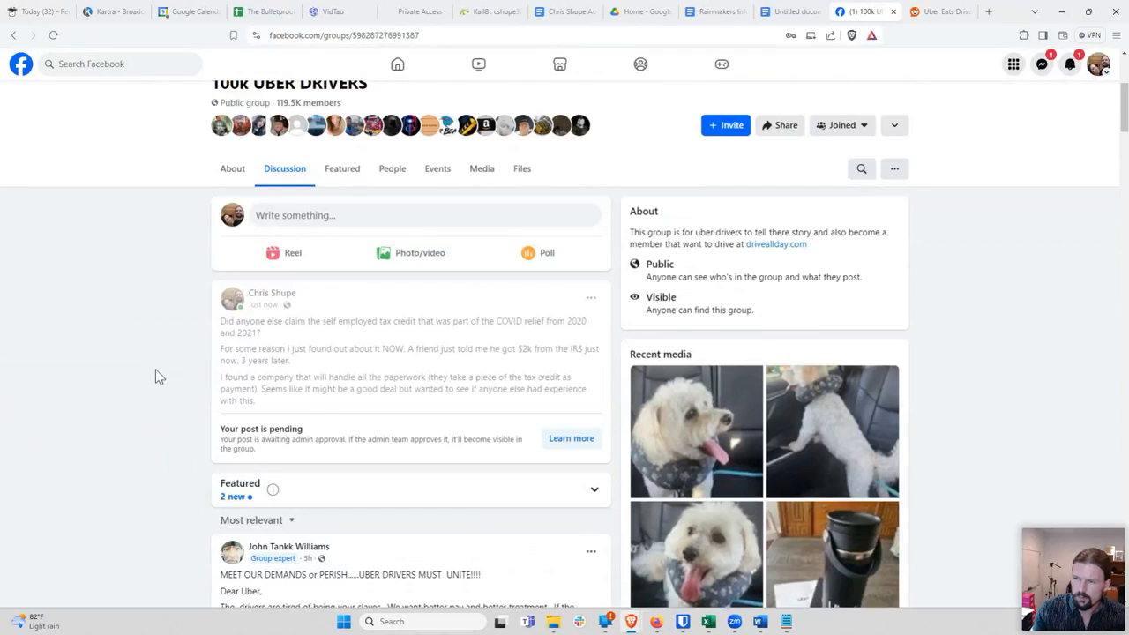
pyautogui.scroll(-1, 156, 376)
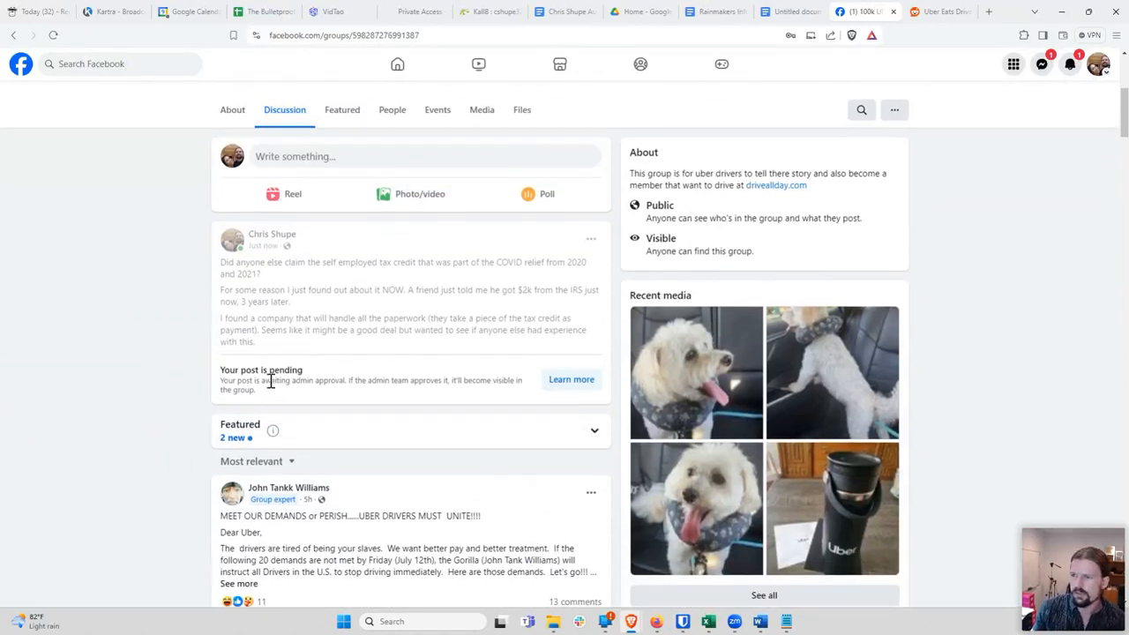
pyautogui.moveTo(297, 380); pyautogui.dragTo(182, 374)
pyautogui.click(181, 374)
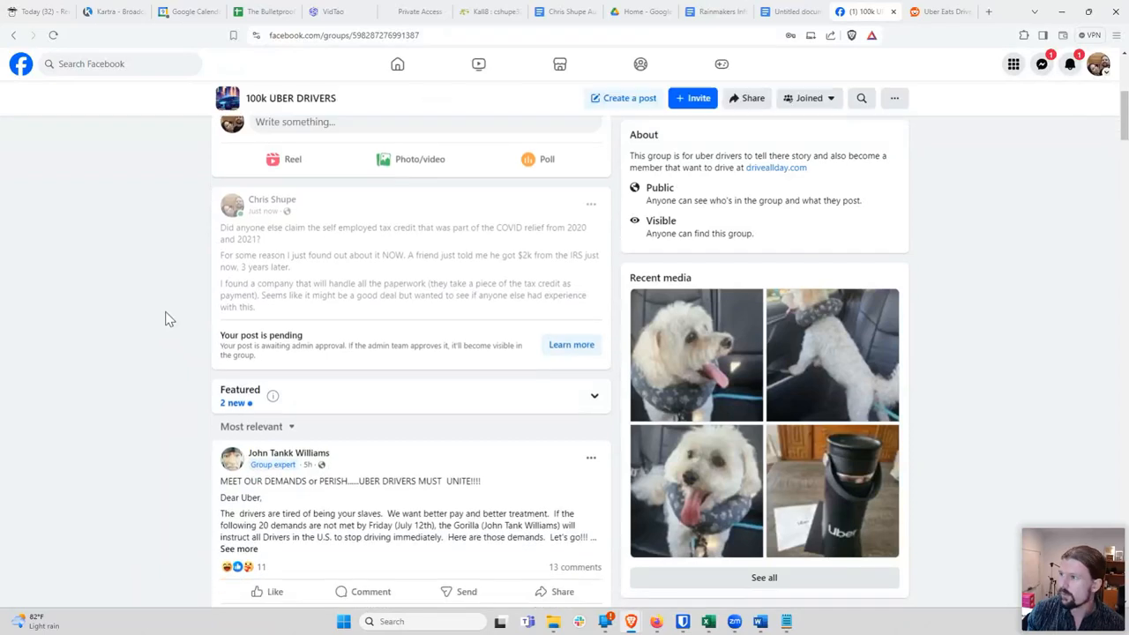
pyautogui.scroll(2, 176, 327)
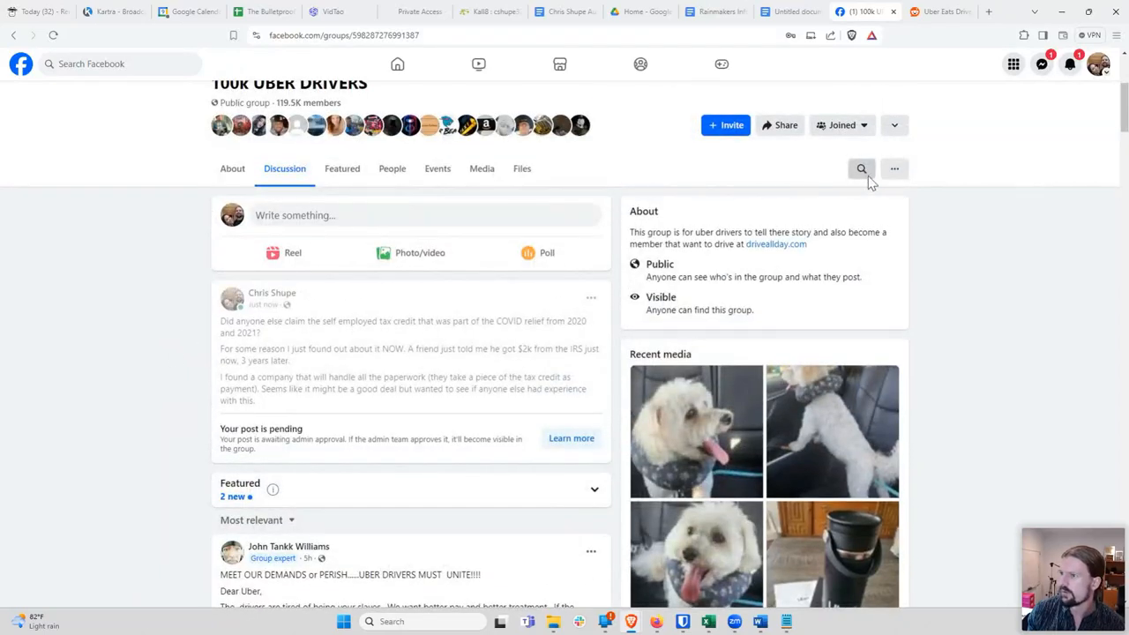
# - Search the 100k UBER DRIVERS group for posts about taxes
pyautogui.click(861, 169)
pyautogui.write('t')
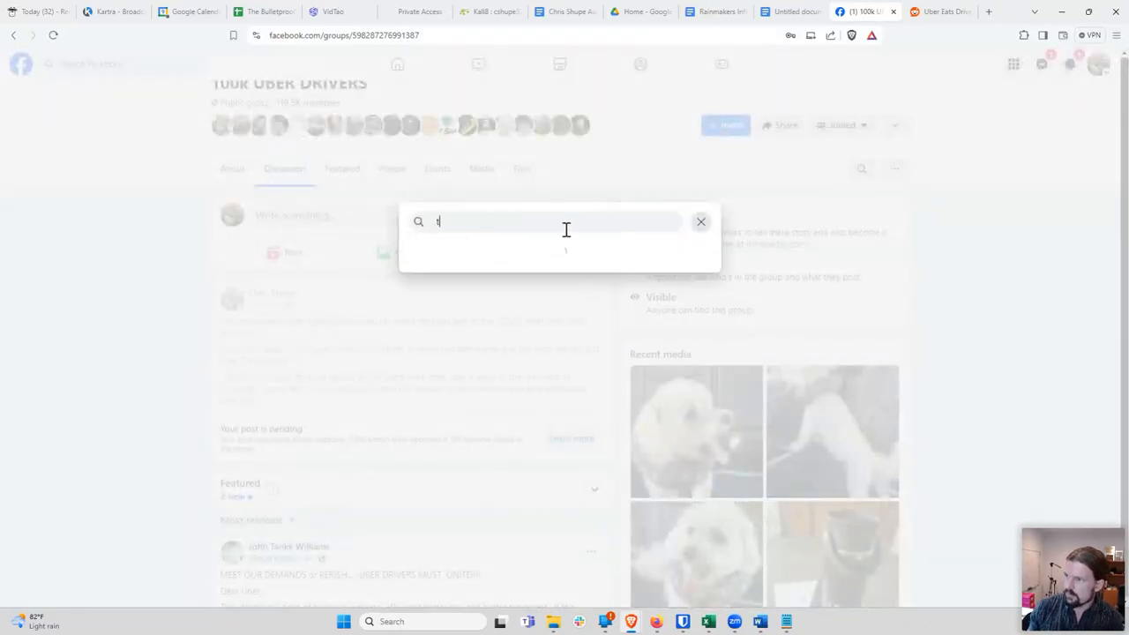
pyautogui.write('ax')
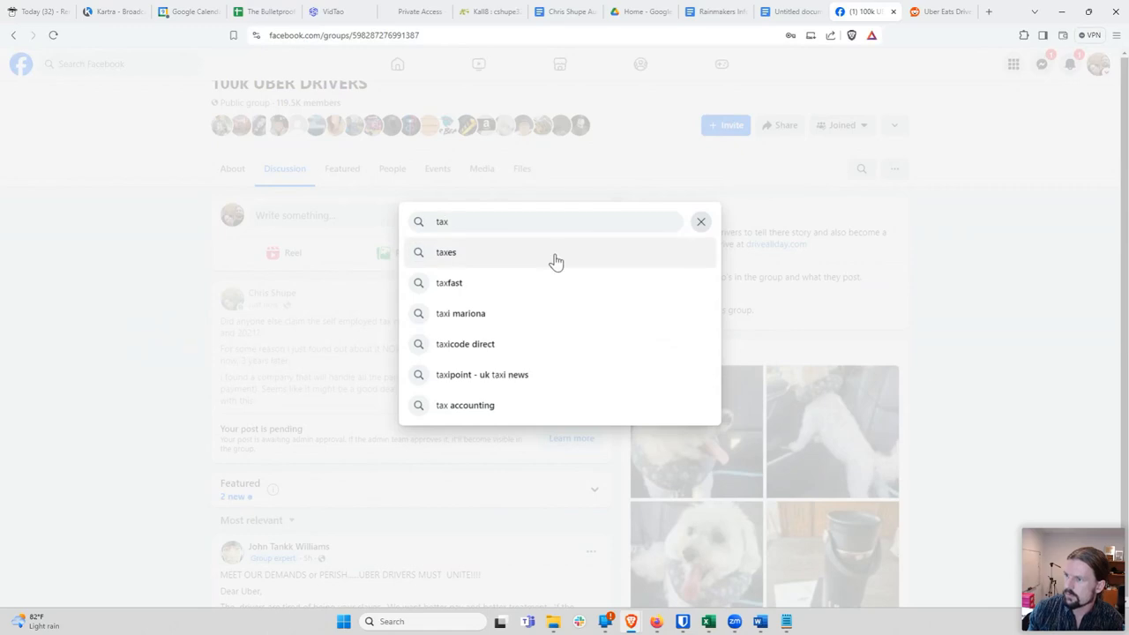
pyautogui.click(556, 256)
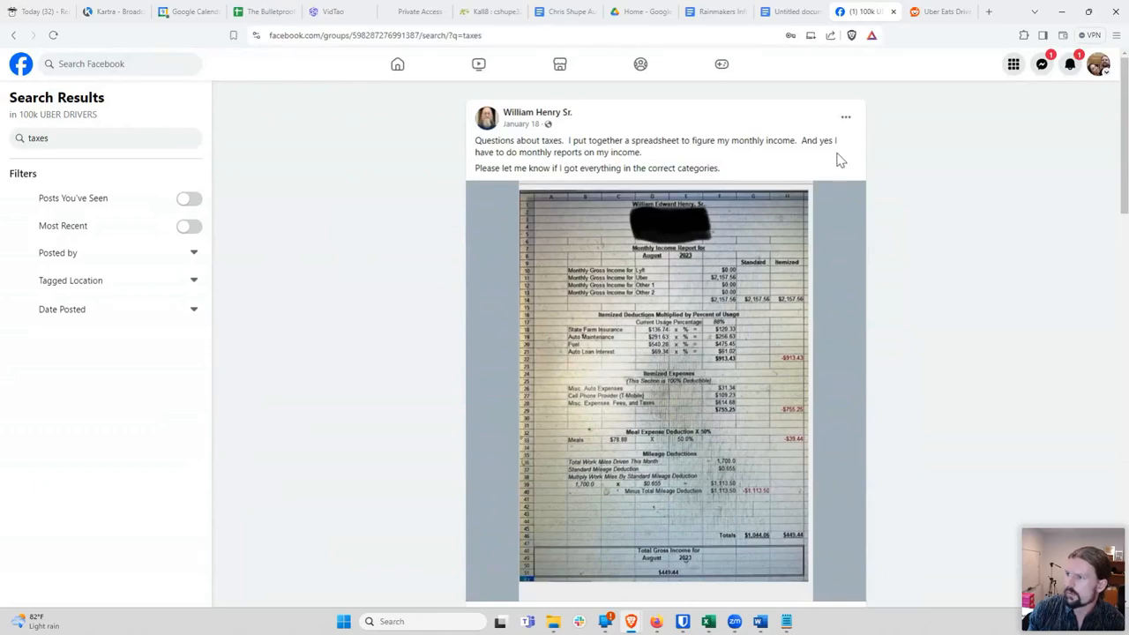
pyautogui.scroll(-2, 820, 173)
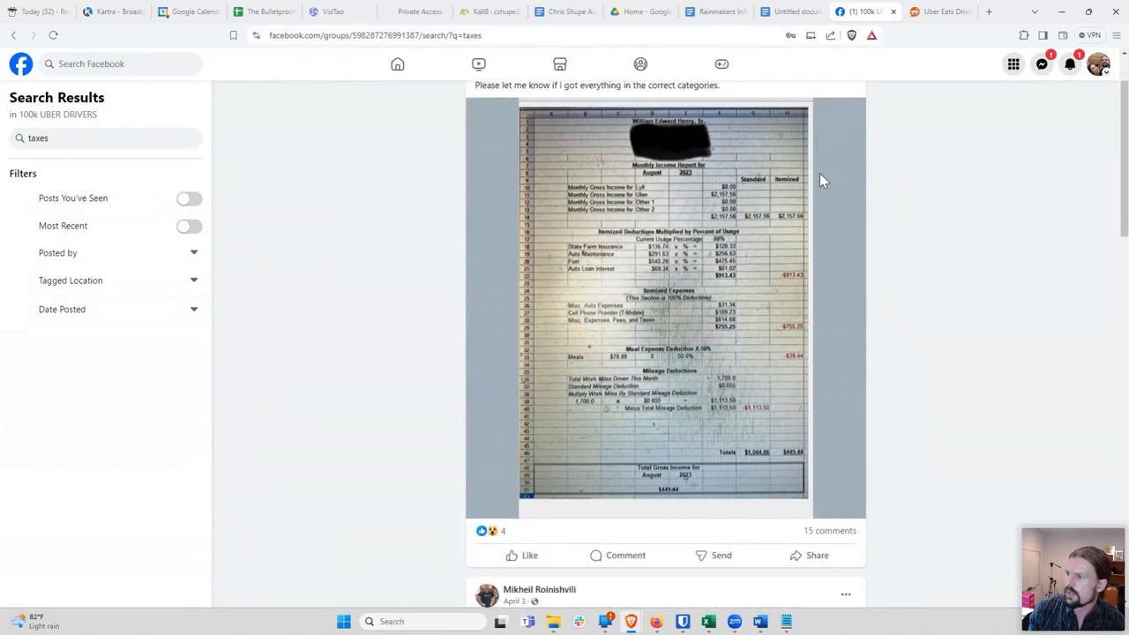
pyautogui.scroll(2, 599, 419)
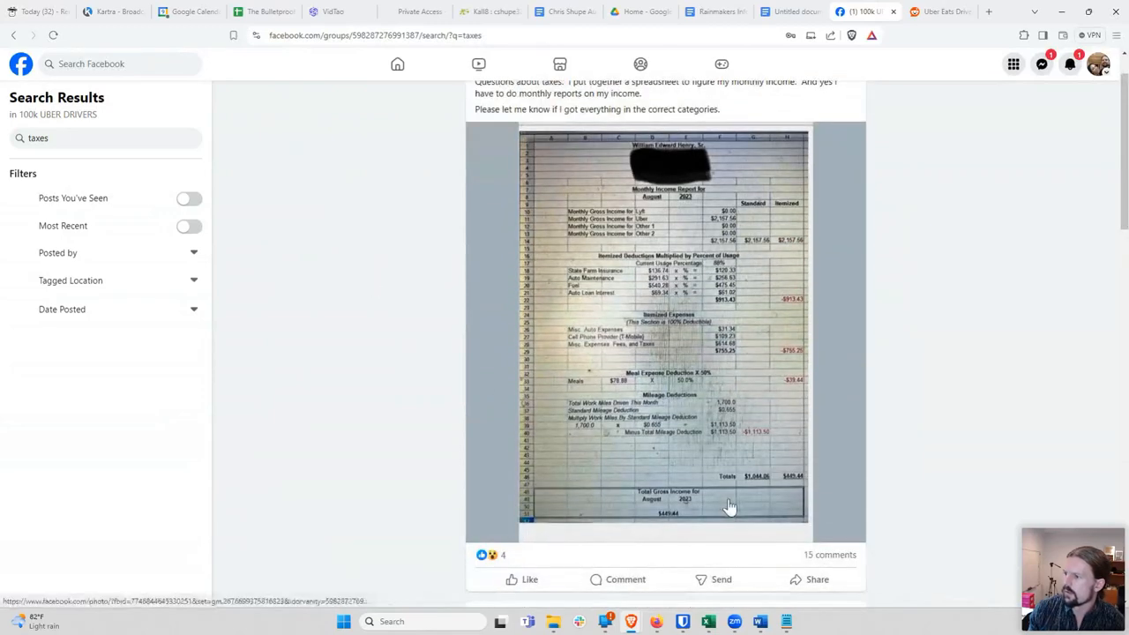
# - Draft a comment on the spreadsheet post asking about the self-employed COVID tax credit
pyautogui.click(821, 553)
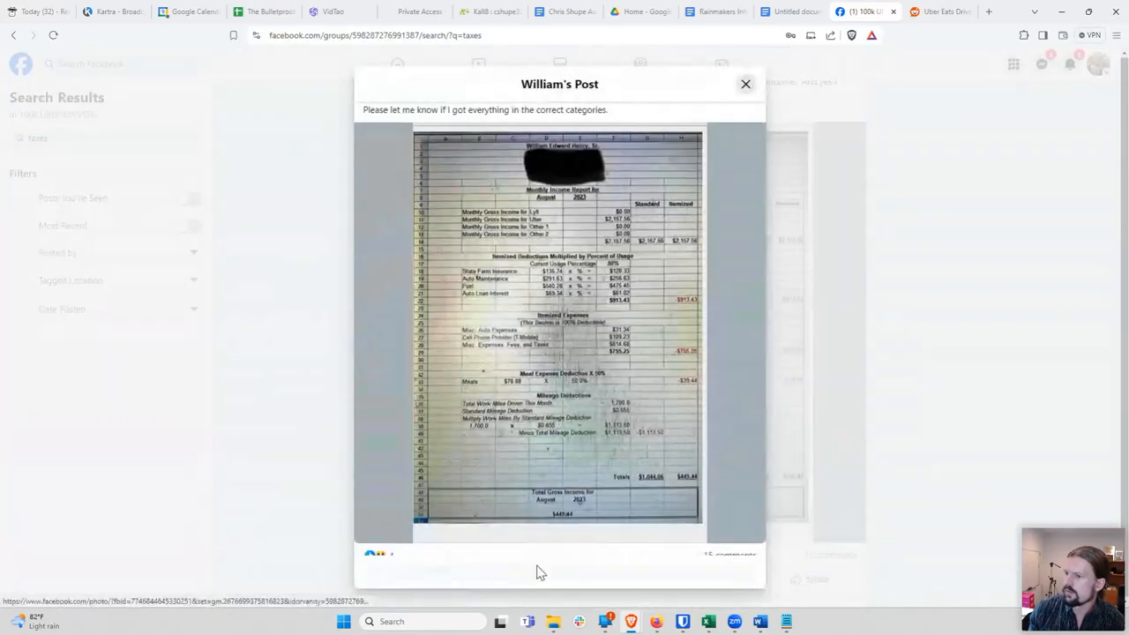
pyautogui.scroll(-1, 471, 517)
pyautogui.scroll(-3, 460, 548)
pyautogui.click(479, 540)
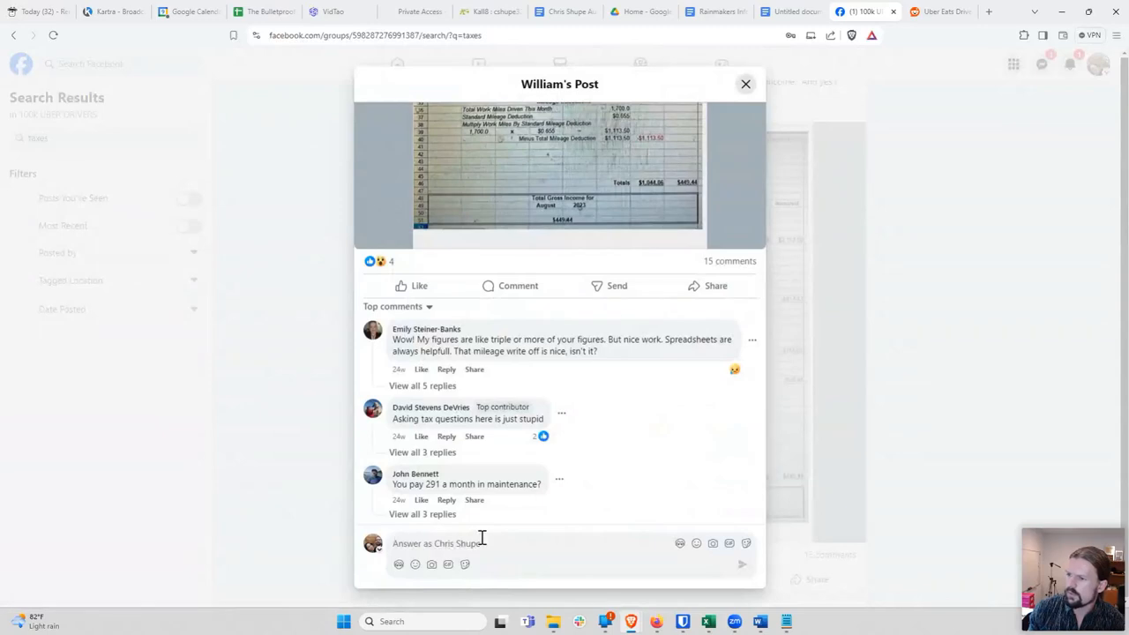
pyautogui.write('Did you cla')
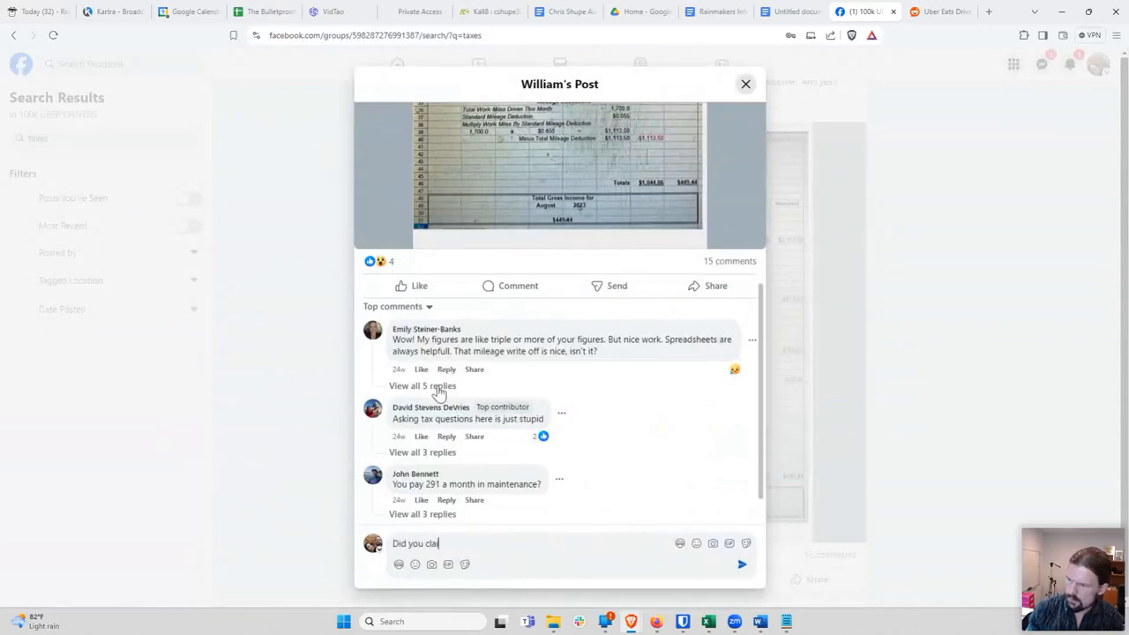
pyautogui.write('im the se')
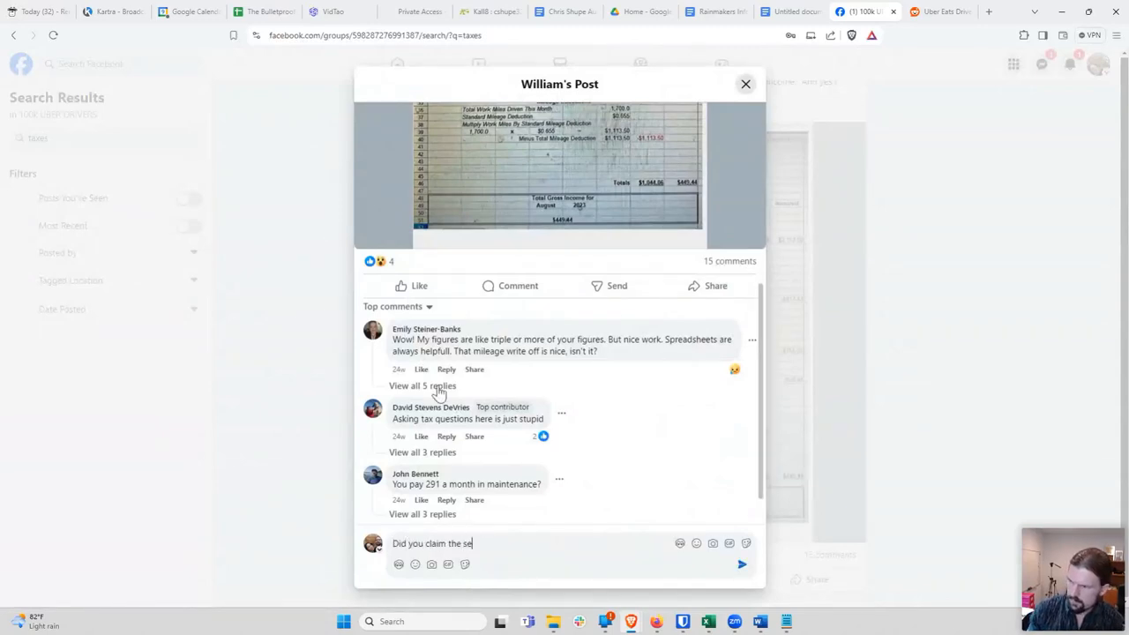
pyautogui.write('lf employe')
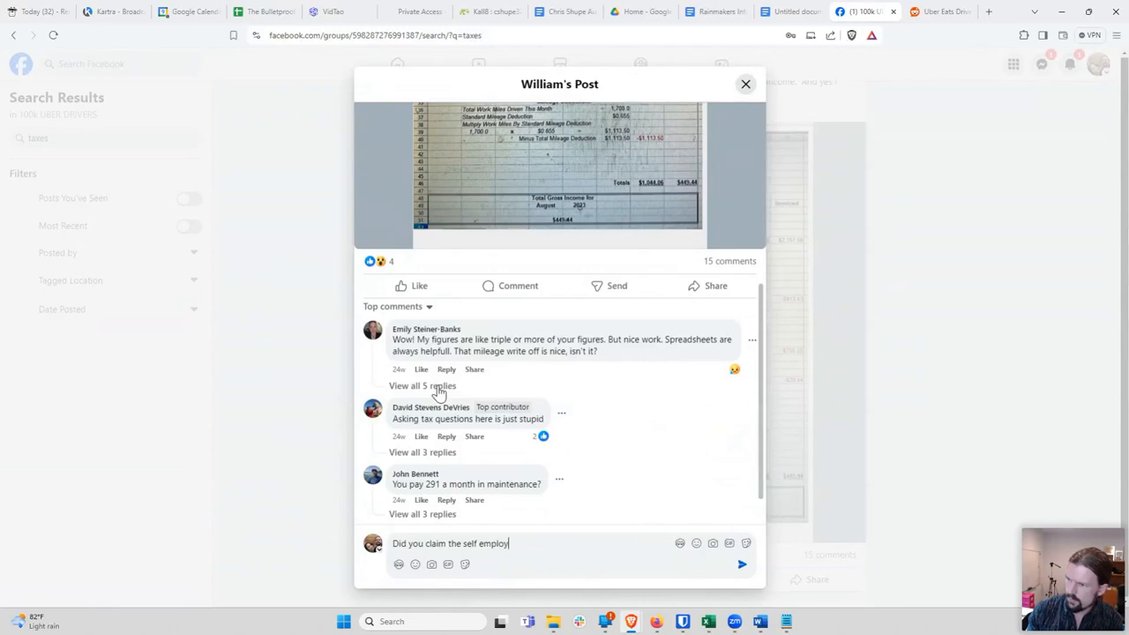
pyautogui.write('d tazx')
pyautogui.press('BackSpace')
pyautogui.press('BackSpace')
pyautogui.press('BackSpace')
pyautogui.write('x credit from ')
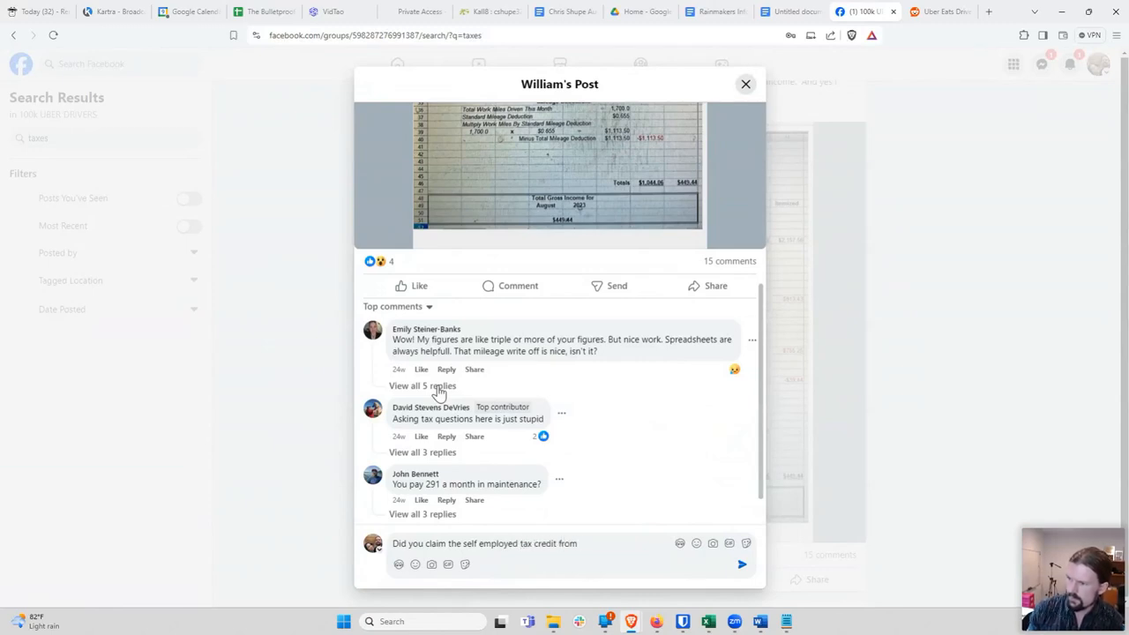
pyautogui.write('the COVID rel')
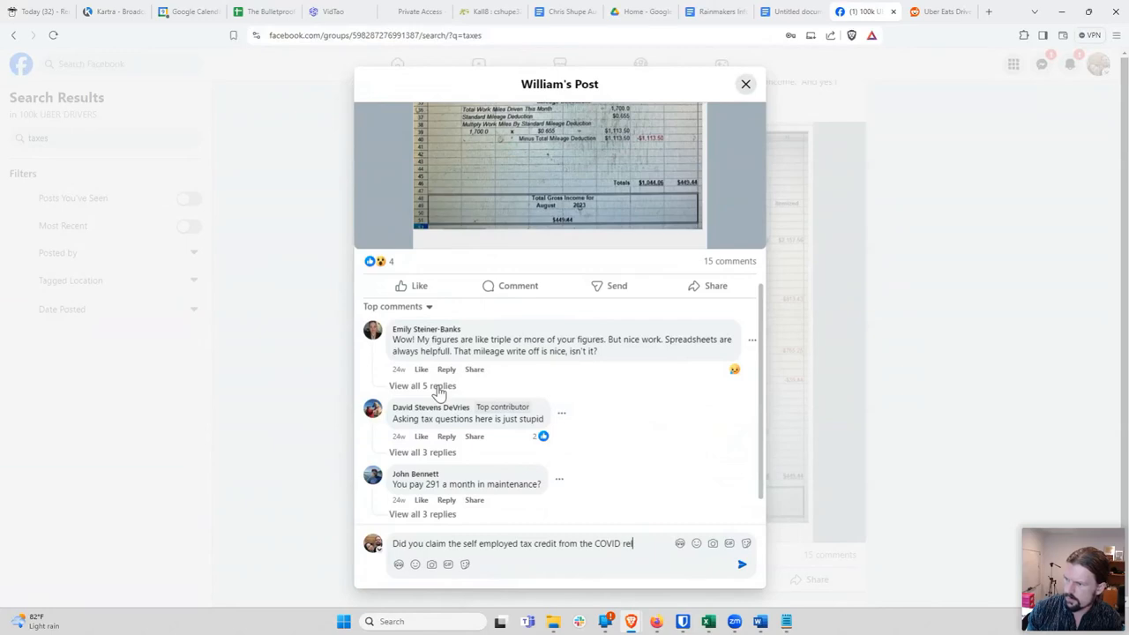
pyautogui.write('ief by any cha')
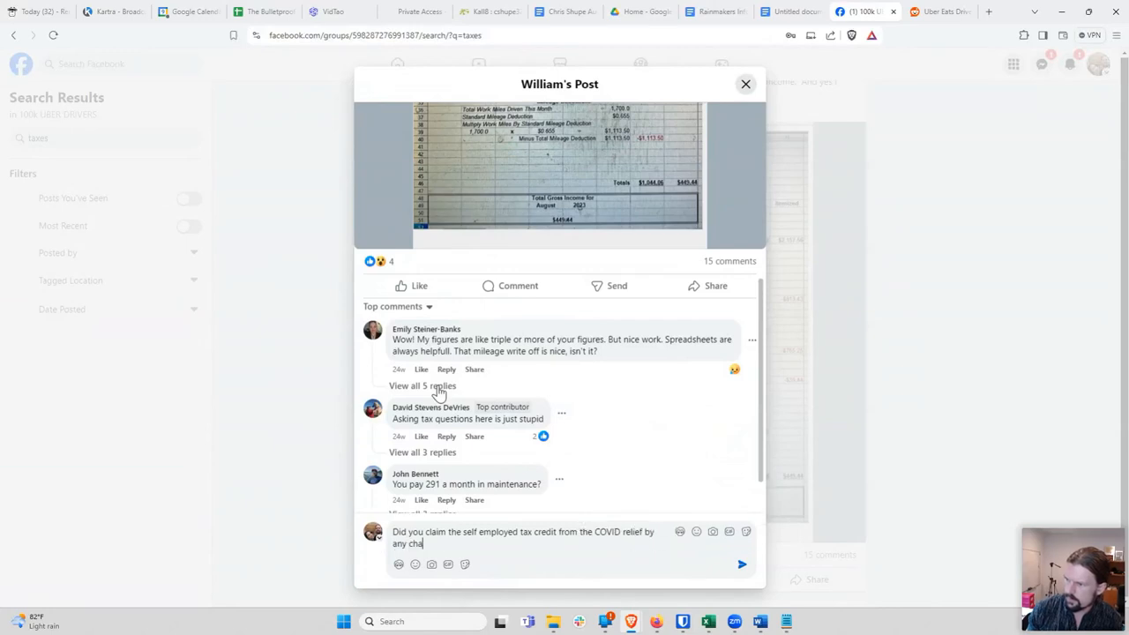
pyautogui.write('nce?')
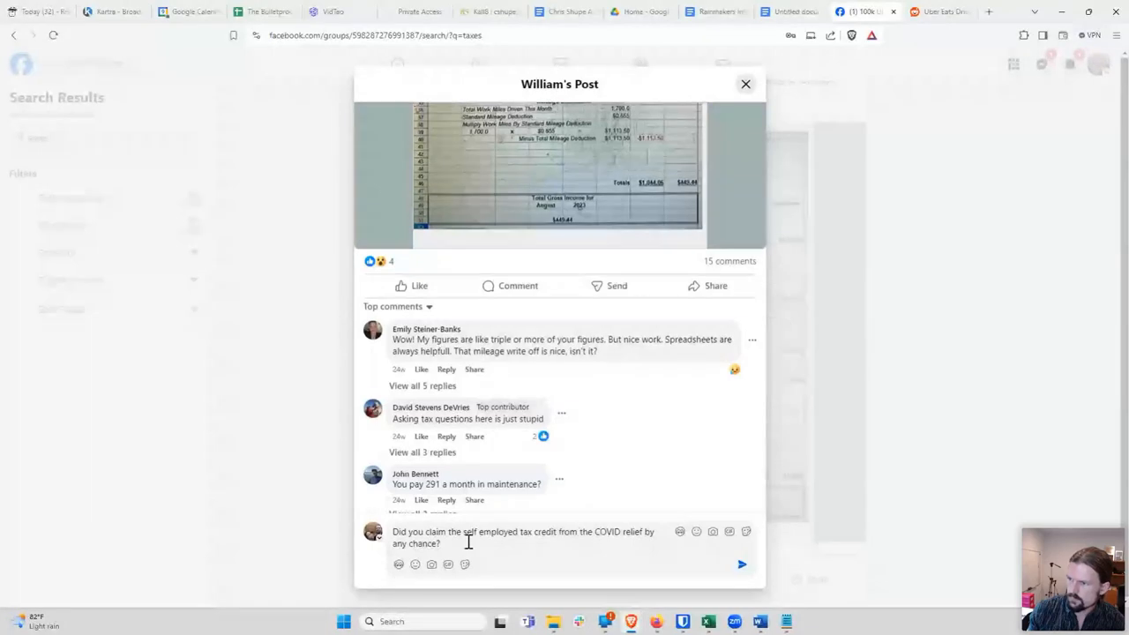
pyautogui.rightClick(469, 542)
pyautogui.click(638, 433)
pyautogui.scroll(3, 636, 425)
pyautogui.scroll(3, 636, 425)
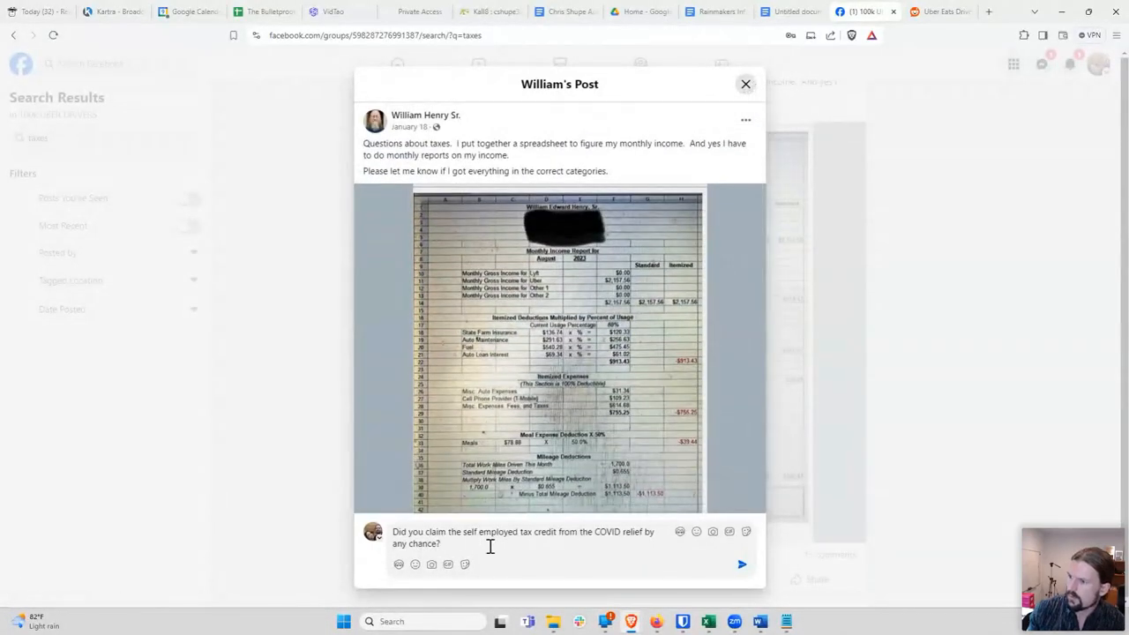
# - Leave the spreadsheet post without posting the comment, returning to the taxes results
pyautogui.click(745, 85)
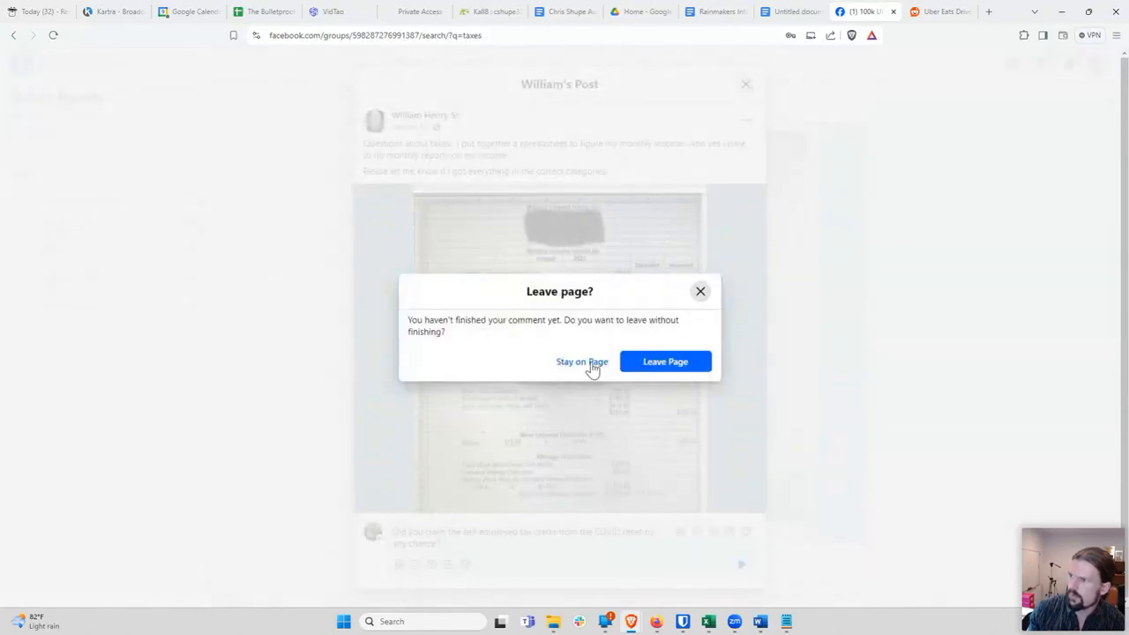
pyautogui.click(651, 366)
pyautogui.rightClick(326, 311)
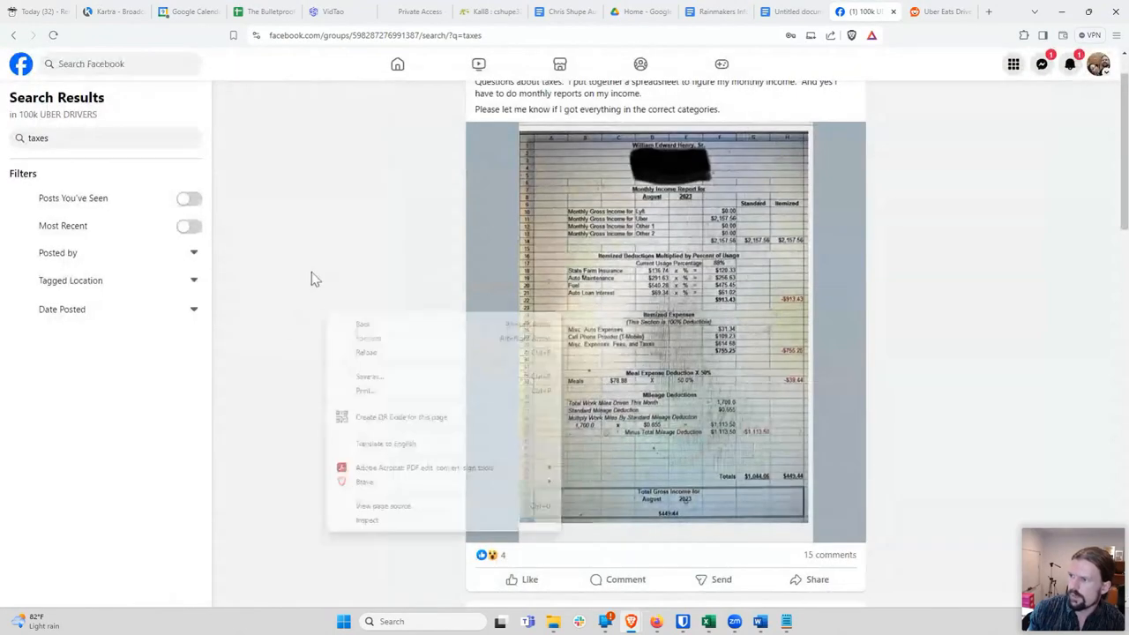
pyautogui.click(315, 278)
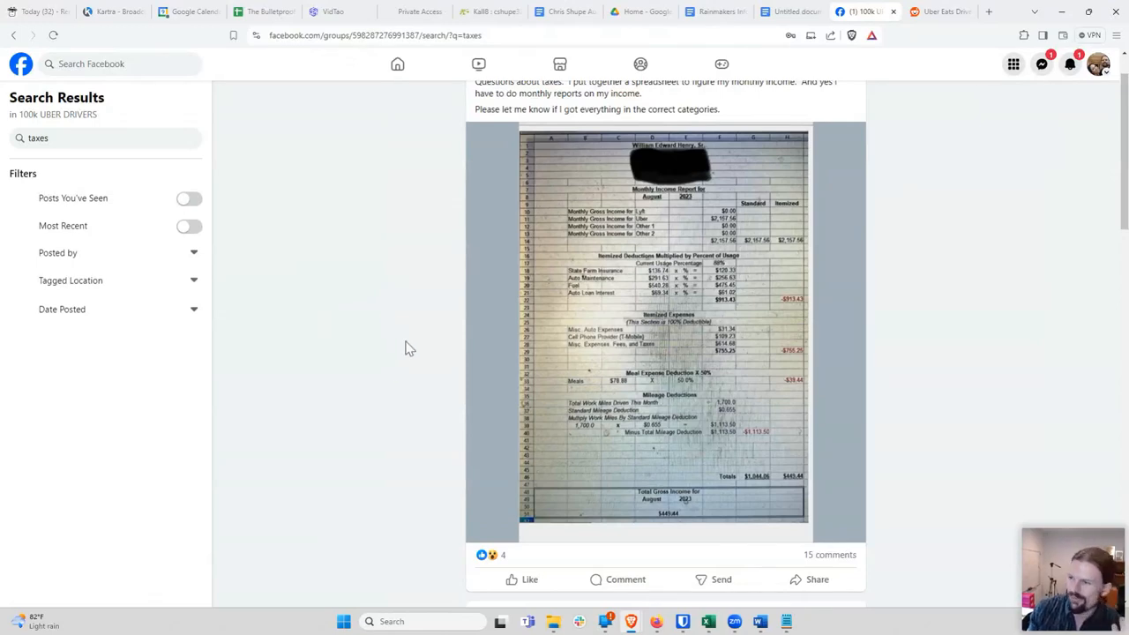
pyautogui.scroll(-1, 409, 348)
pyautogui.scroll(2, 345, 378)
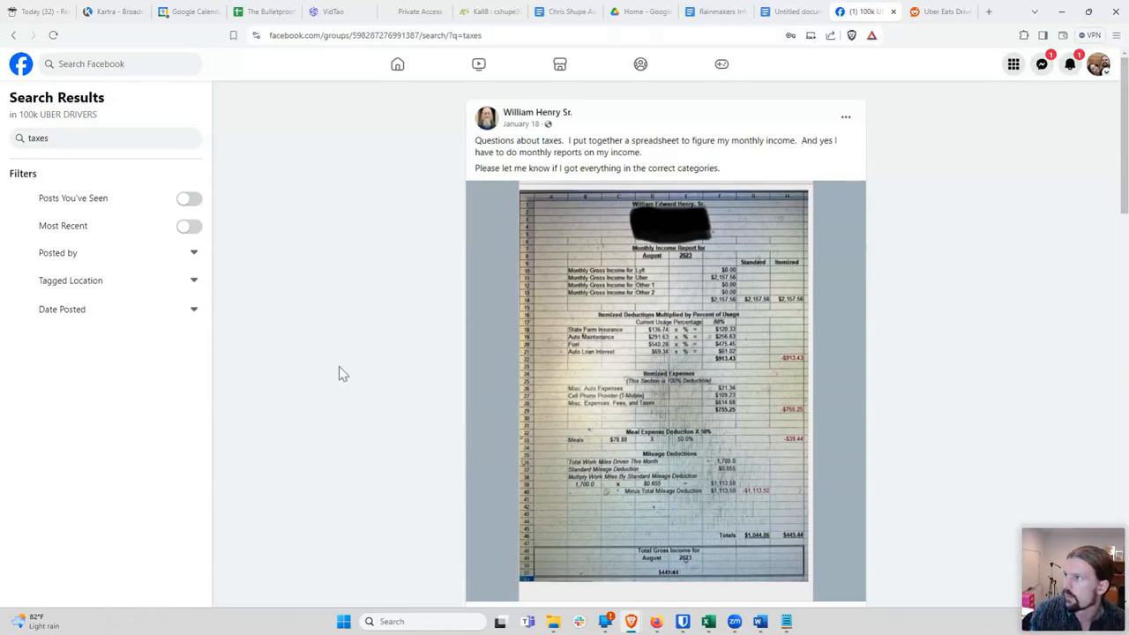
pyautogui.click(791, 11)
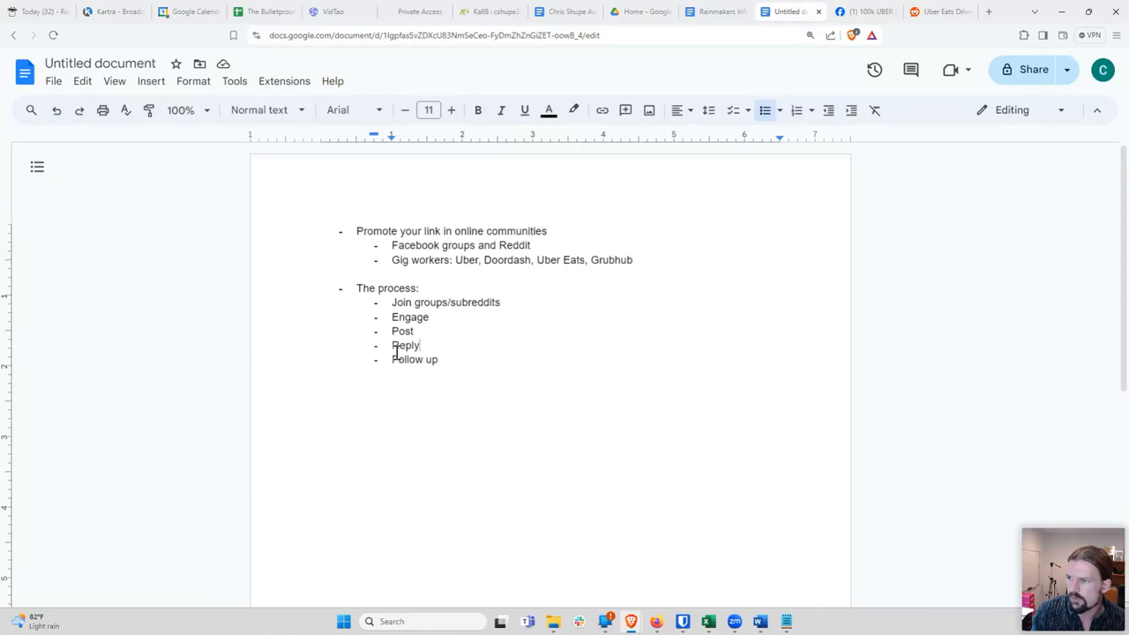
pyautogui.moveTo(437, 361)
pyautogui.mouseDown()
pyautogui.moveTo(391, 358)
pyautogui.moveTo(394, 347)
pyautogui.mouseUp()
pyautogui.click(435, 346)
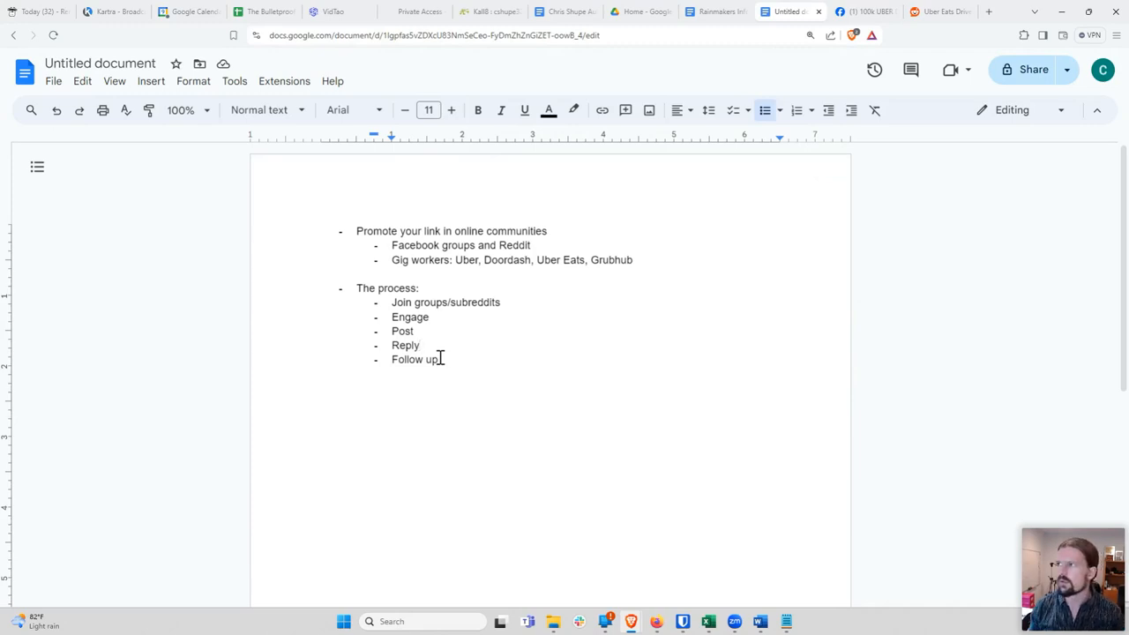
pyautogui.click(873, 11)
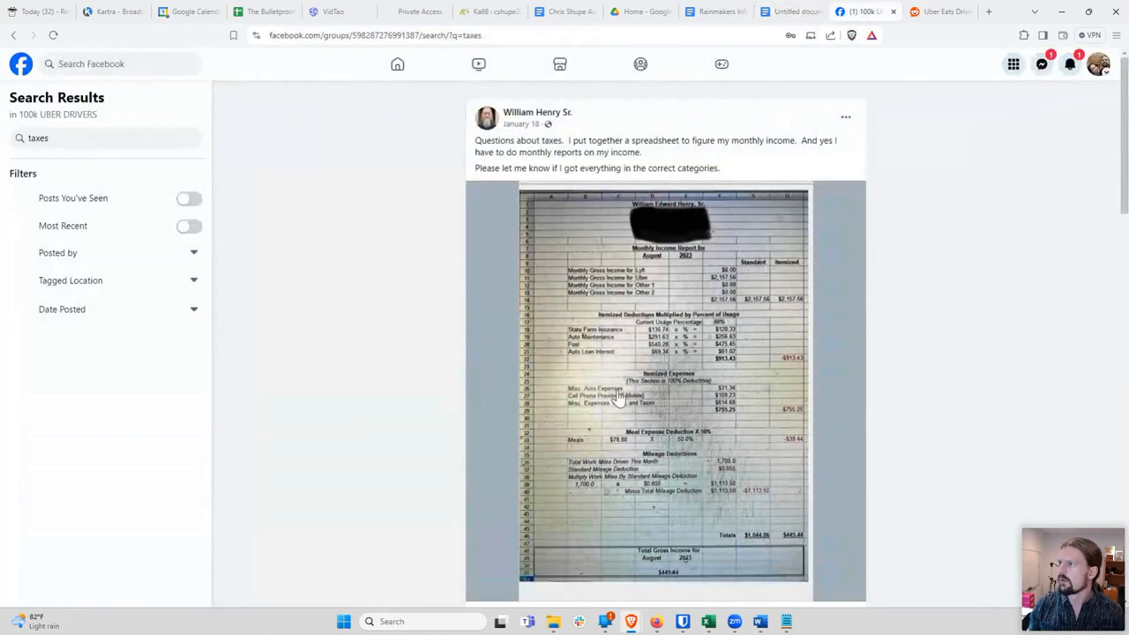
pyautogui.scroll(-3, 620, 399)
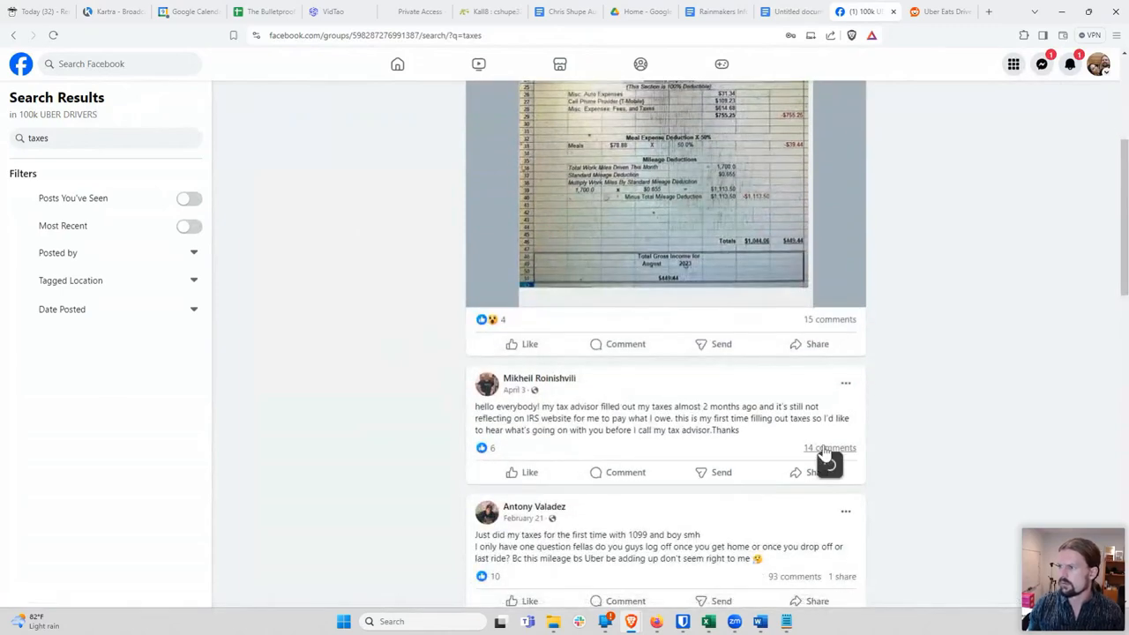
# - Read the comments on the post about a tax advisor and the IRS website
pyautogui.click(824, 448)
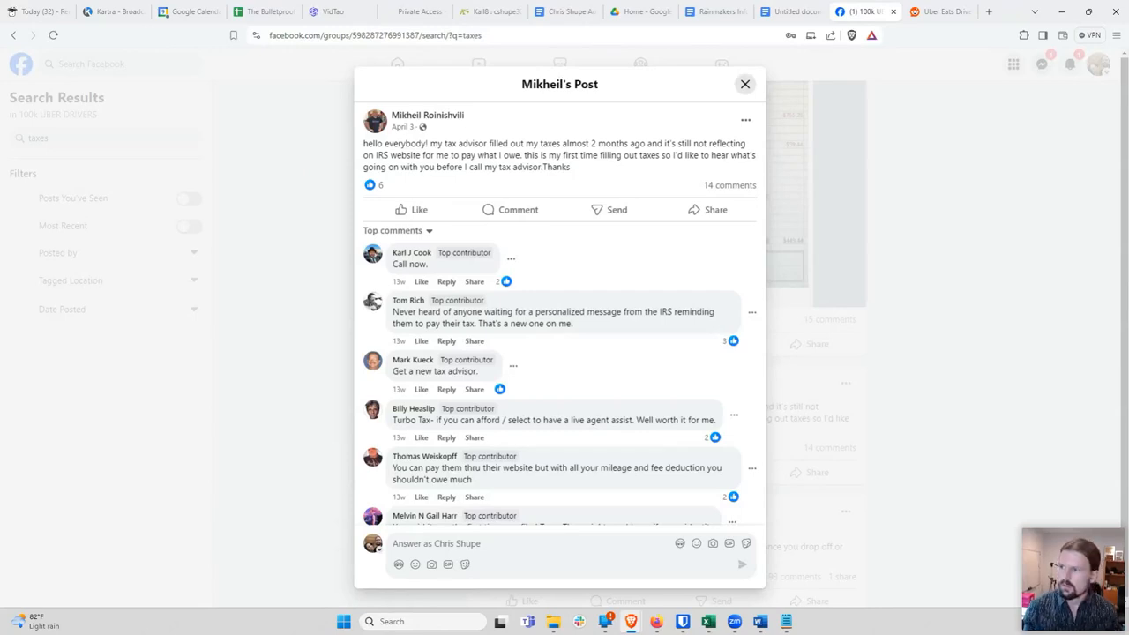
# - Add 'HW: Join 3 groups and make 1 post in each group' below the process list
pyautogui.click(789, 12)
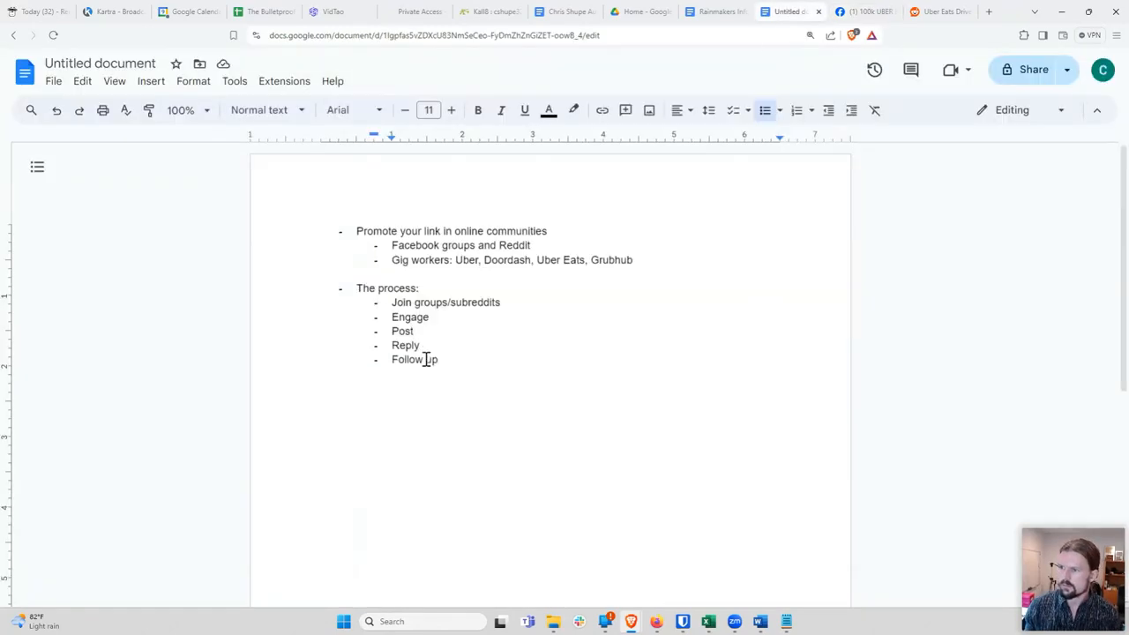
pyautogui.press('Return')
pyautogui.press('Return')
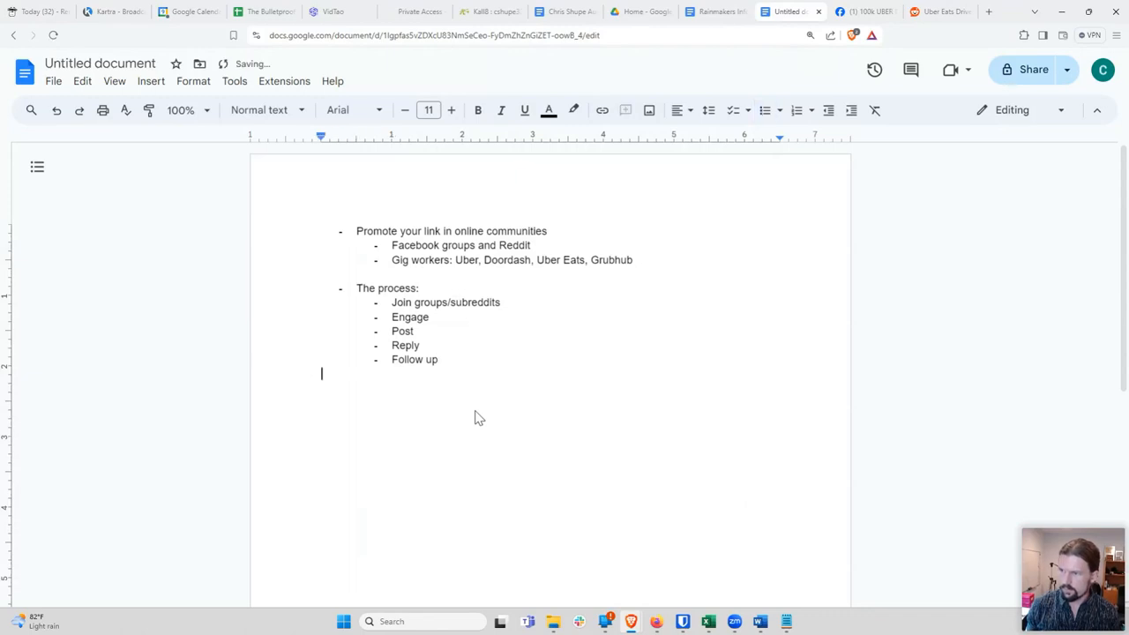
pyautogui.press('Return')
pyautogui.write('HW: ')
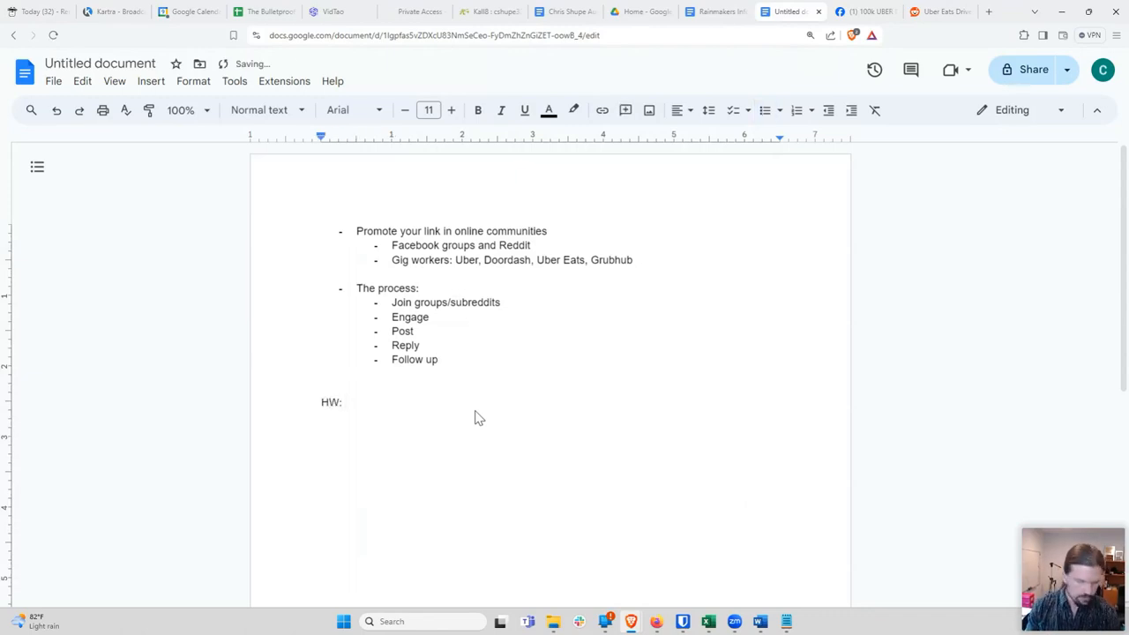
pyautogui.write('Join 3 grou')
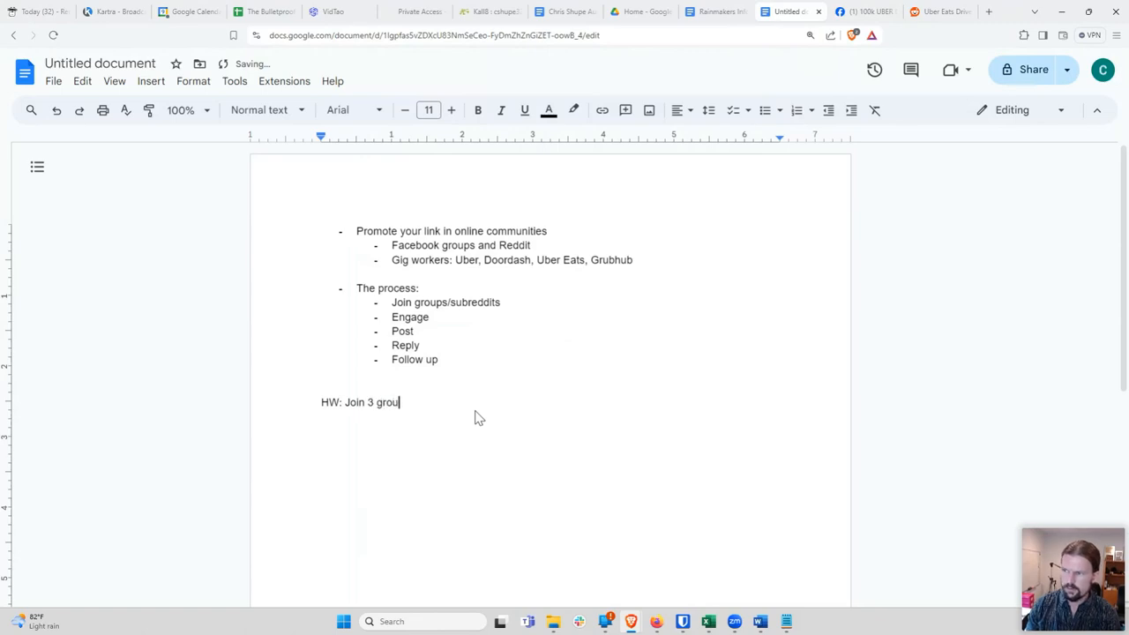
pyautogui.write('ps a')
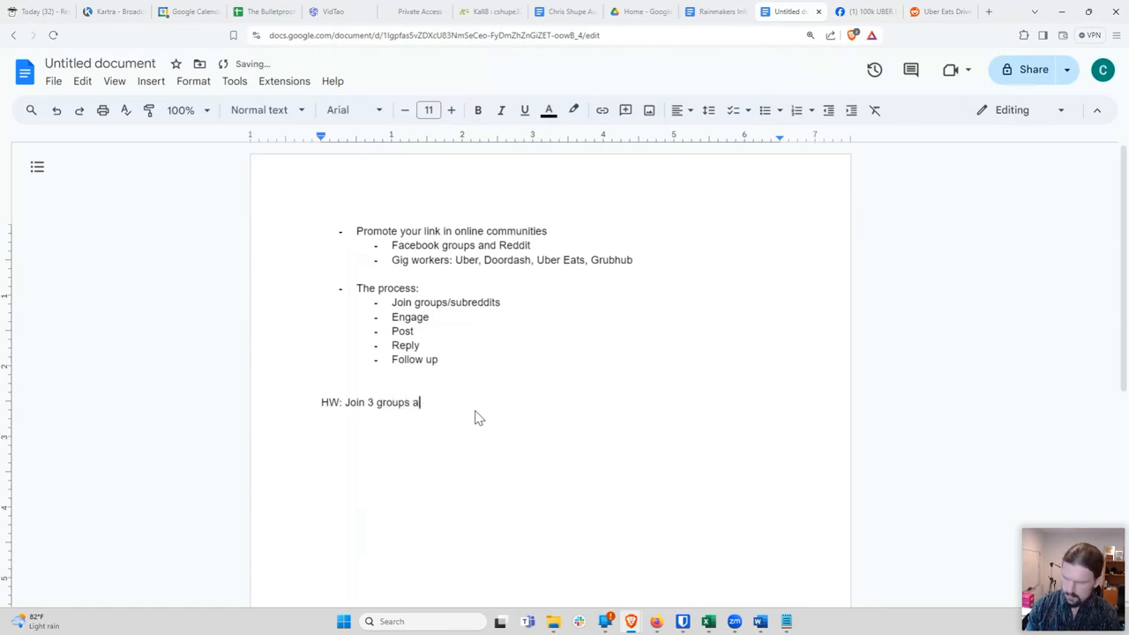
pyautogui.write('nd make 1 ')
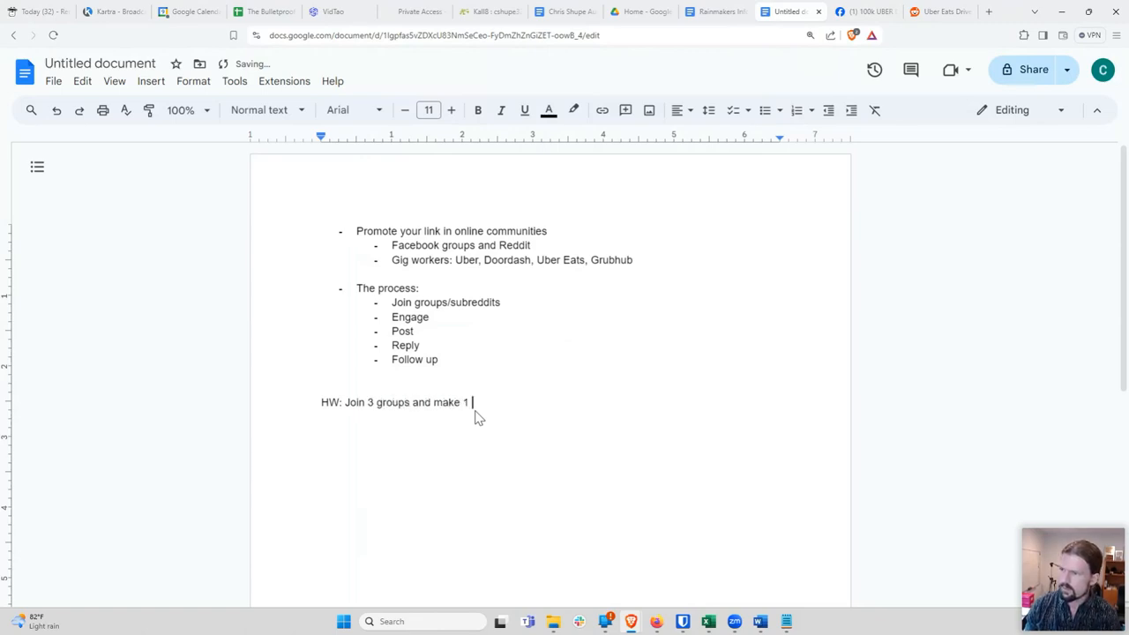
pyautogui.write('post in each g')
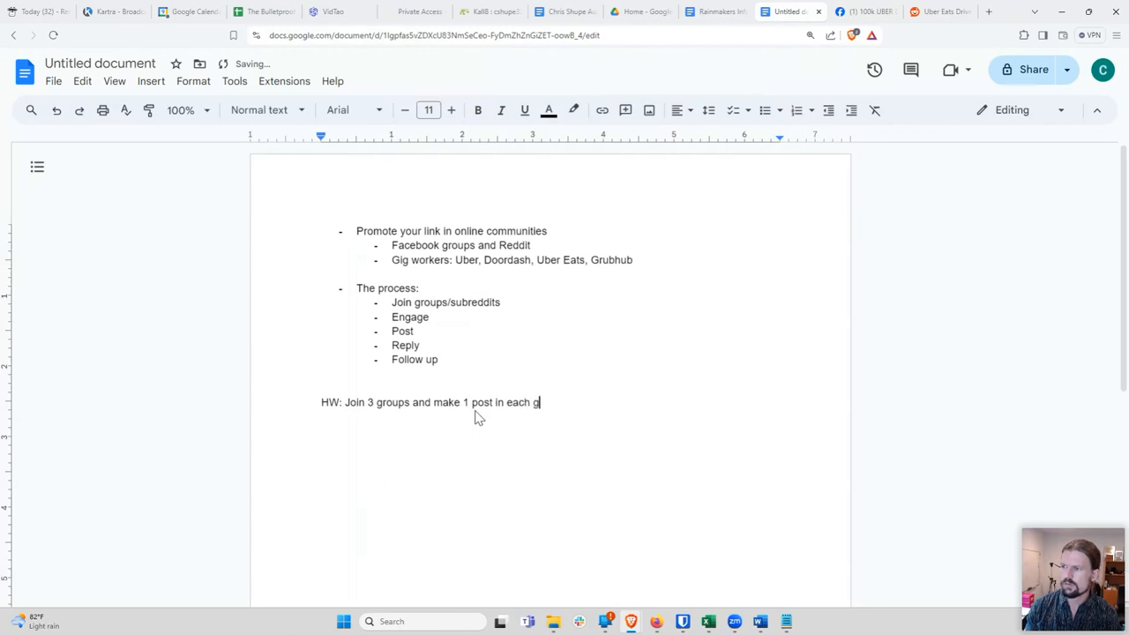
pyautogui.write('roup')
pyautogui.press('Return')
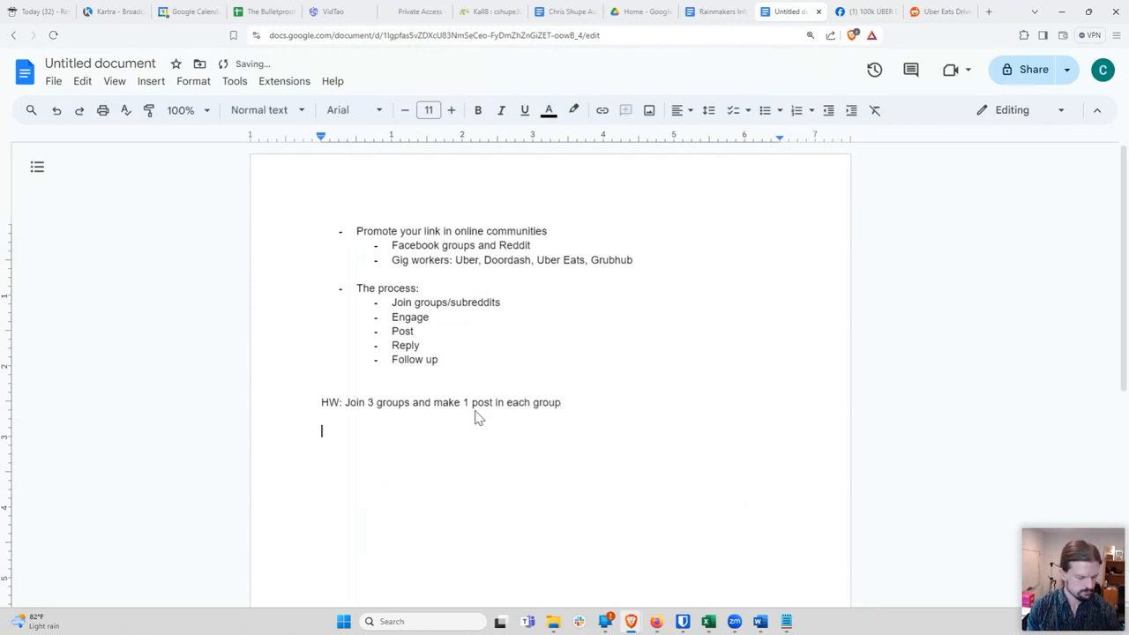